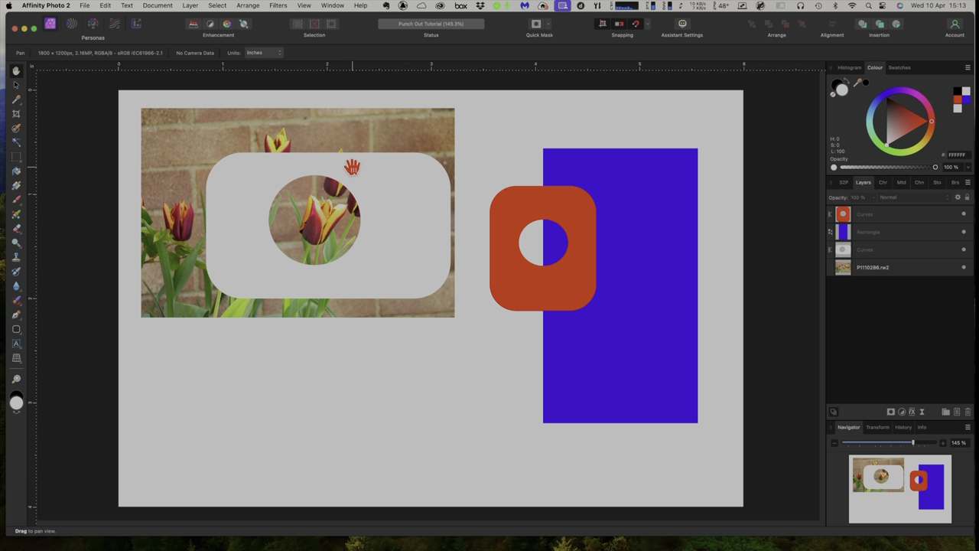
Nudge the grey punched-out panel right, then select the blue rectangle and orange shape
left_click(16, 85)
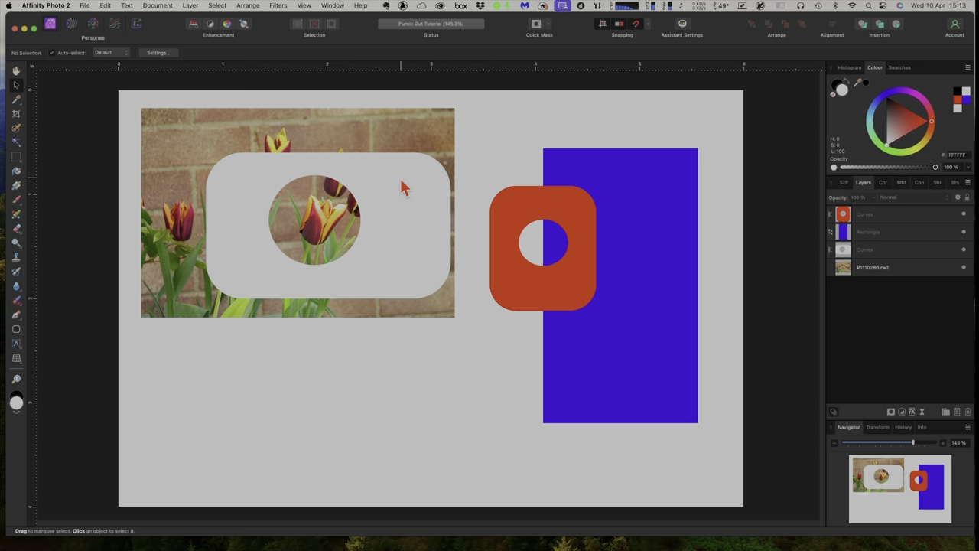
left_click_drag(402, 188, 398, 197)
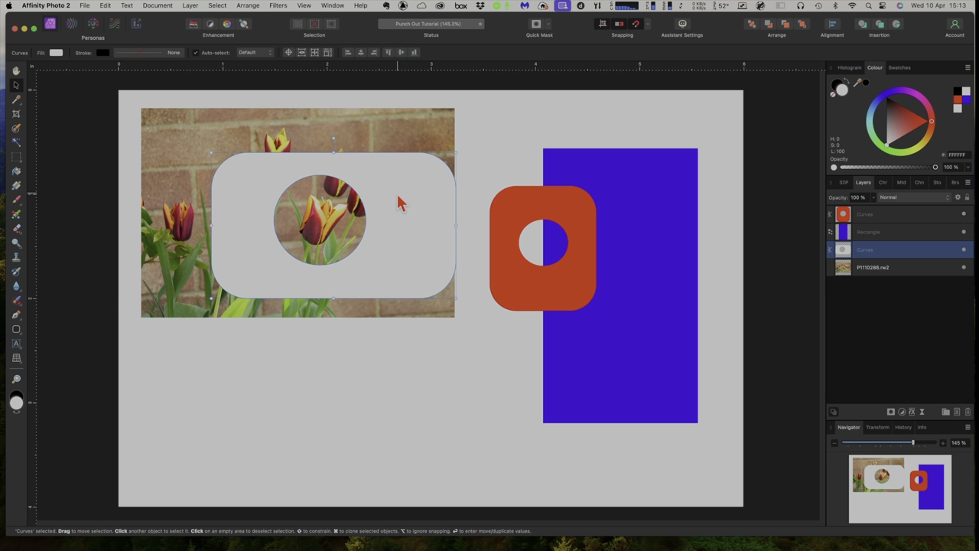
left_click(643, 238)
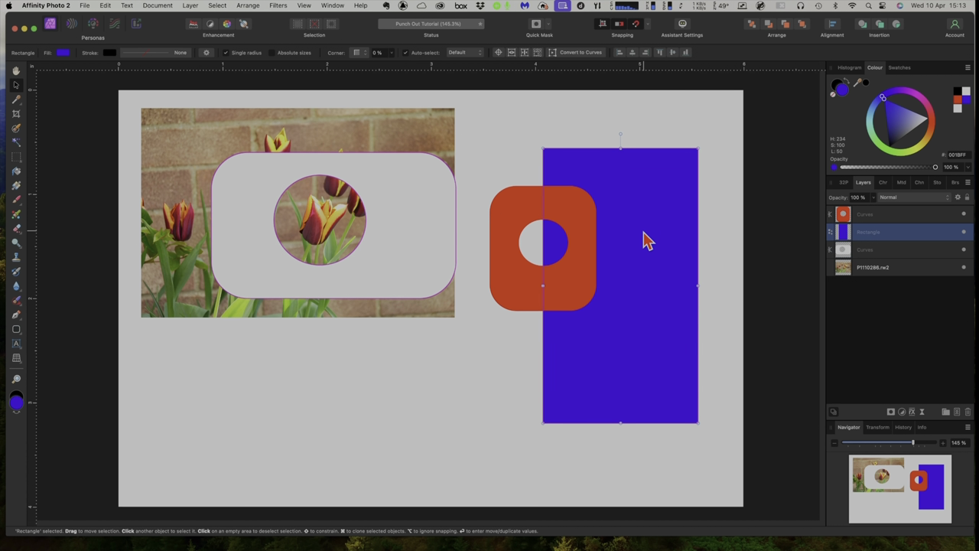
left_click(521, 299)
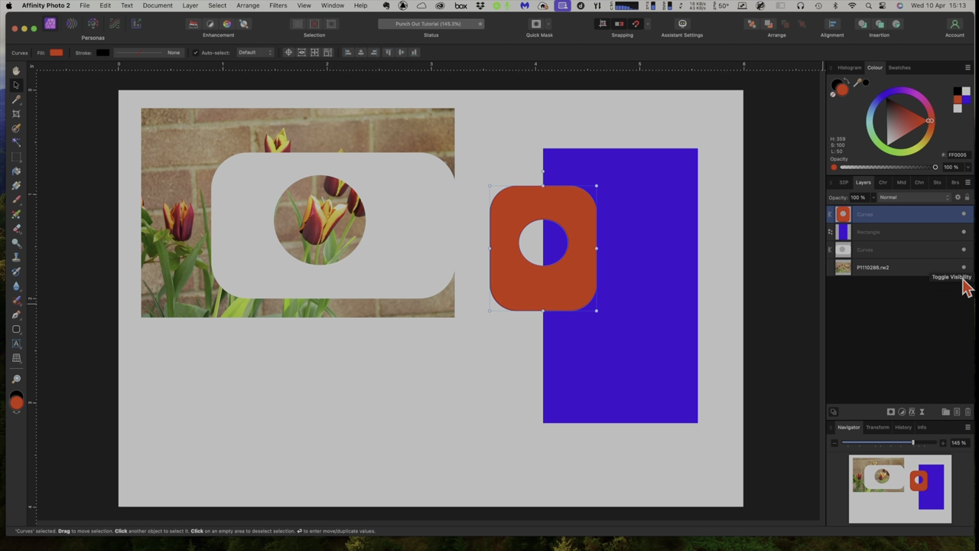
Hide the tulip photo, blue rectangle and orange shape layers, and clear the selection
left_click(964, 267)
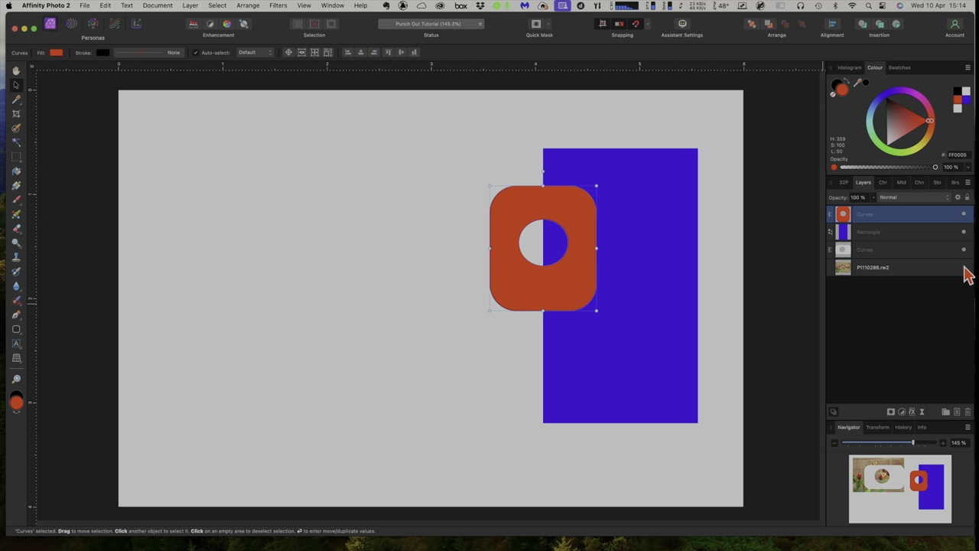
left_click(964, 231)
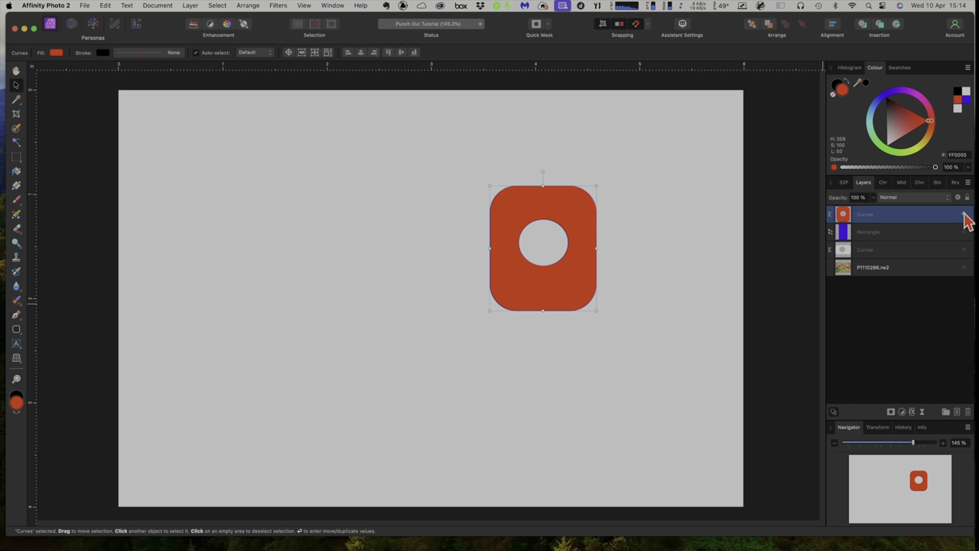
left_click(964, 214)
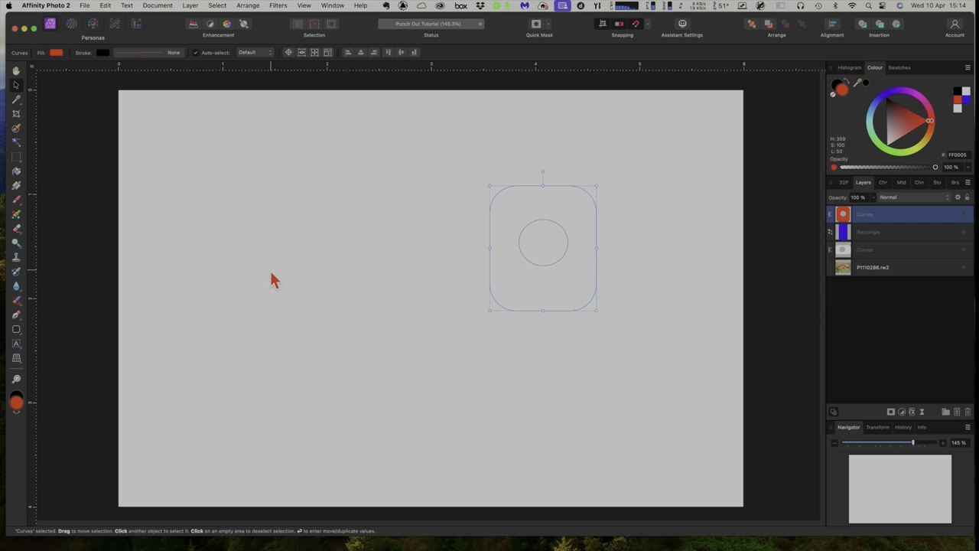
left_click(69, 205)
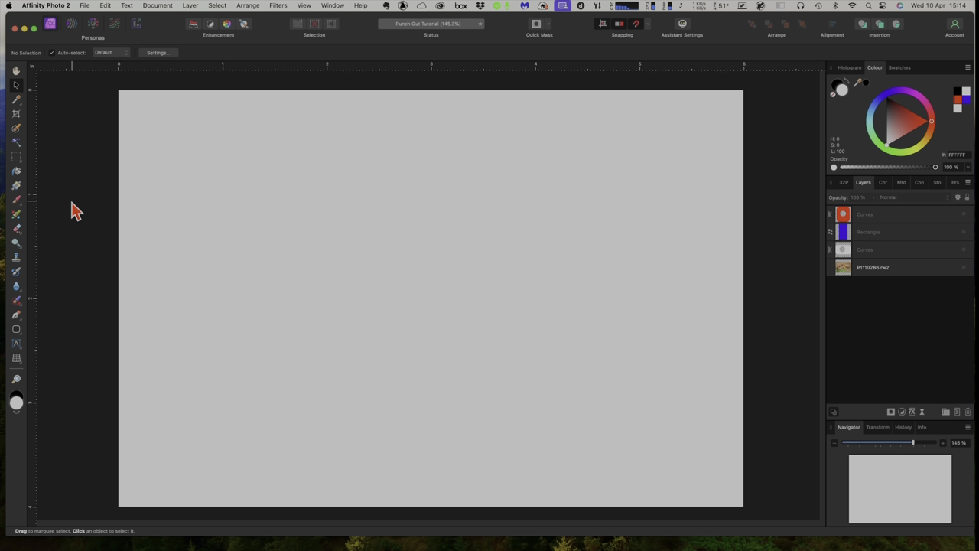
Place Flowers.png on the upper-left of the canvas
left_click(85, 6)
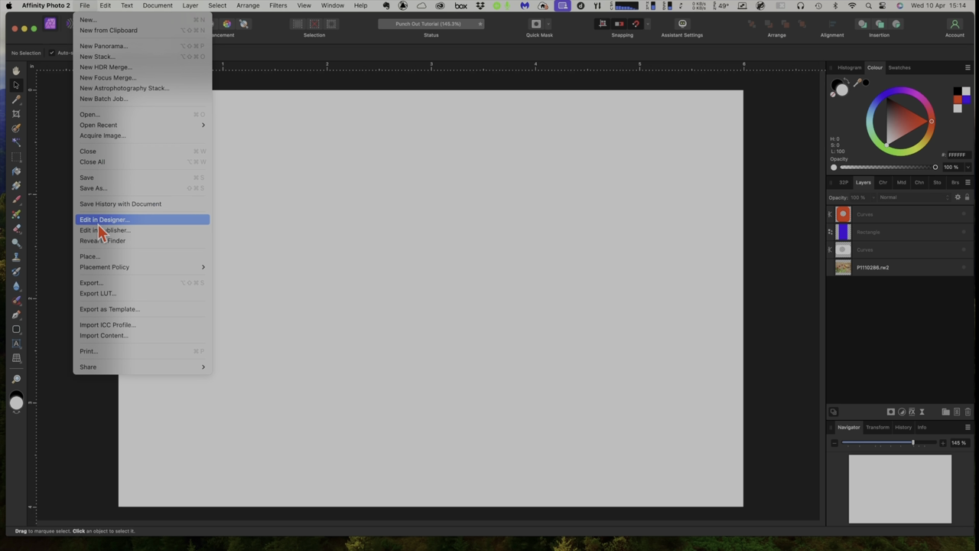
left_click(101, 258)
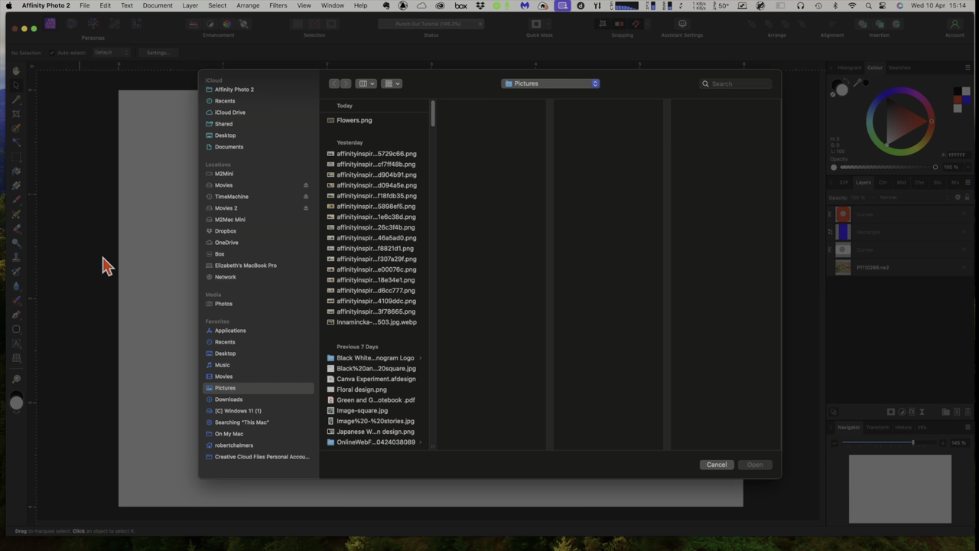
left_click(365, 130)
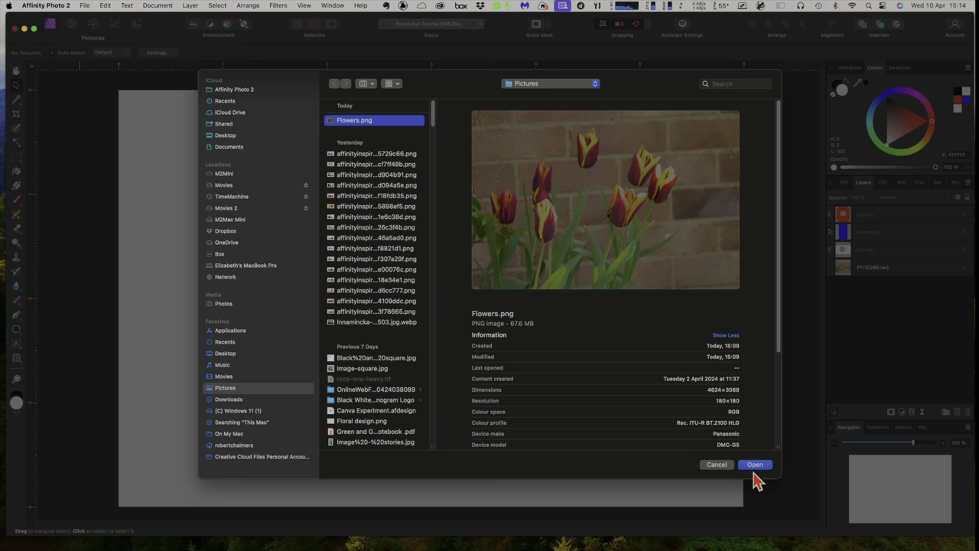
left_click(753, 467)
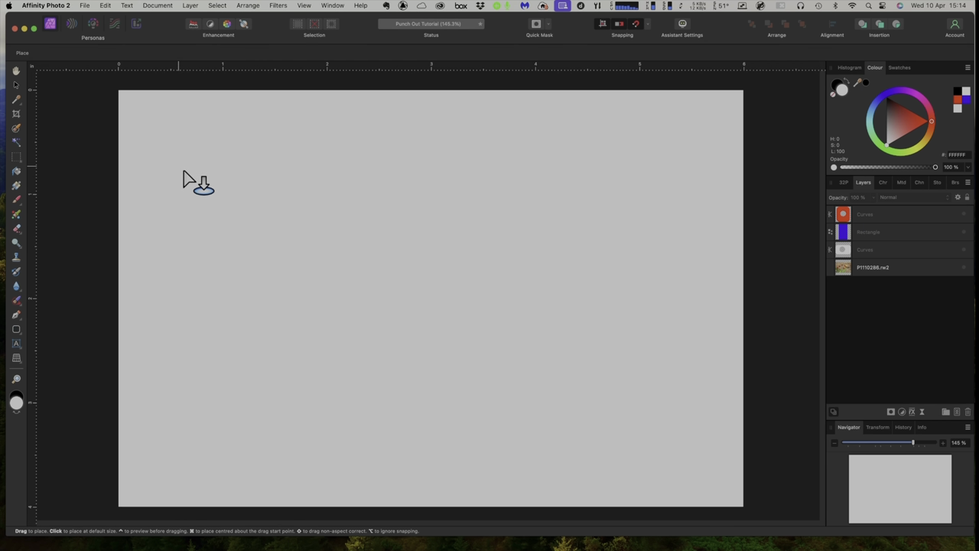
left_click_drag(179, 166, 428, 369)
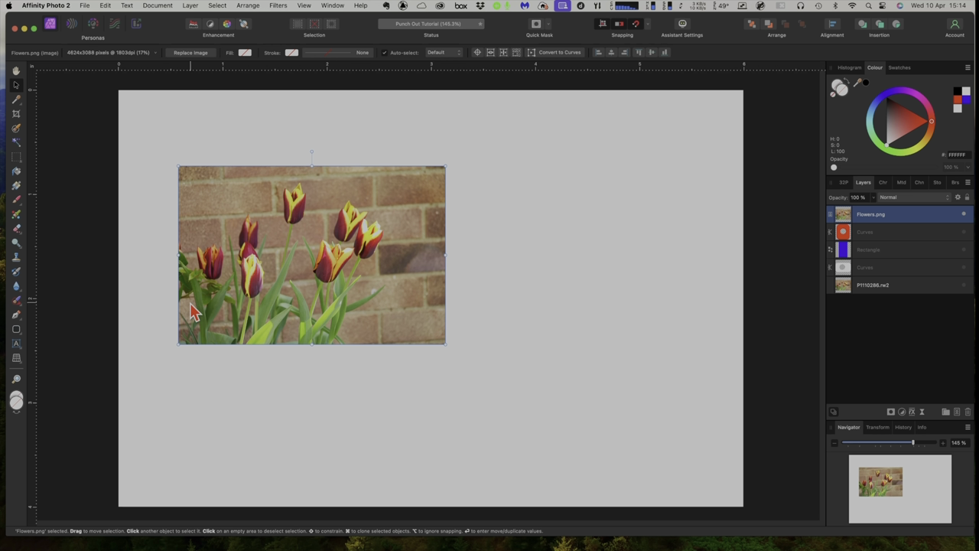
Choose the Rounded Rectangle tool and make sure the tulip photo is deselected
left_click(19, 334)
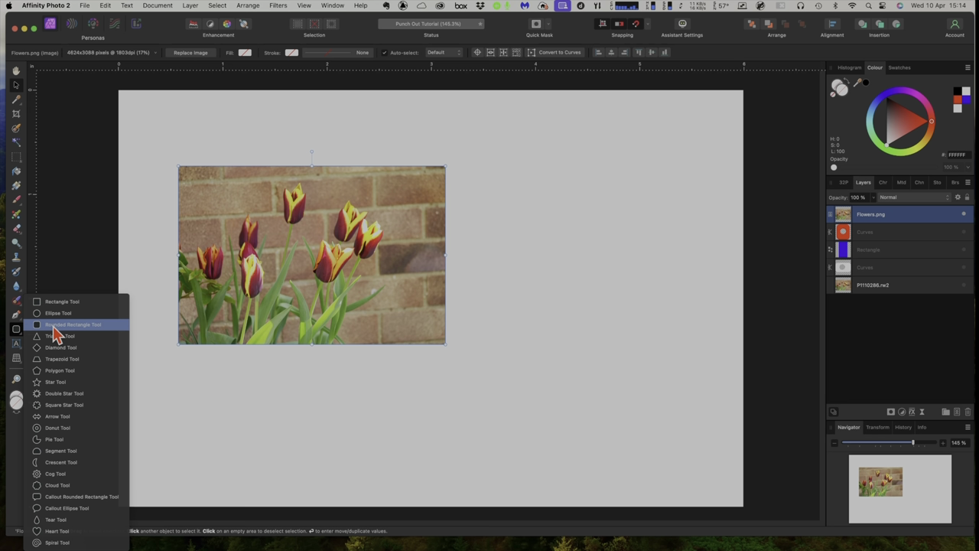
left_click(53, 327)
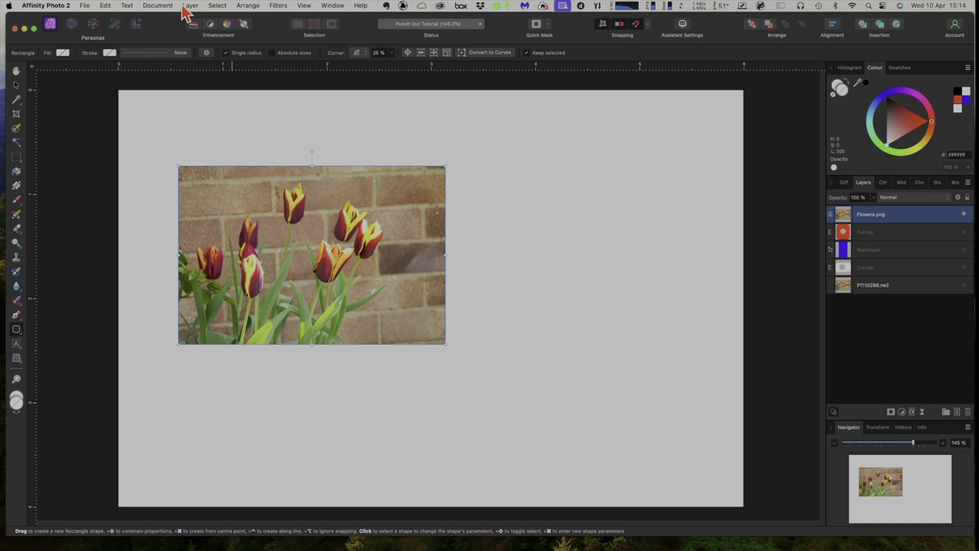
left_click(218, 5)
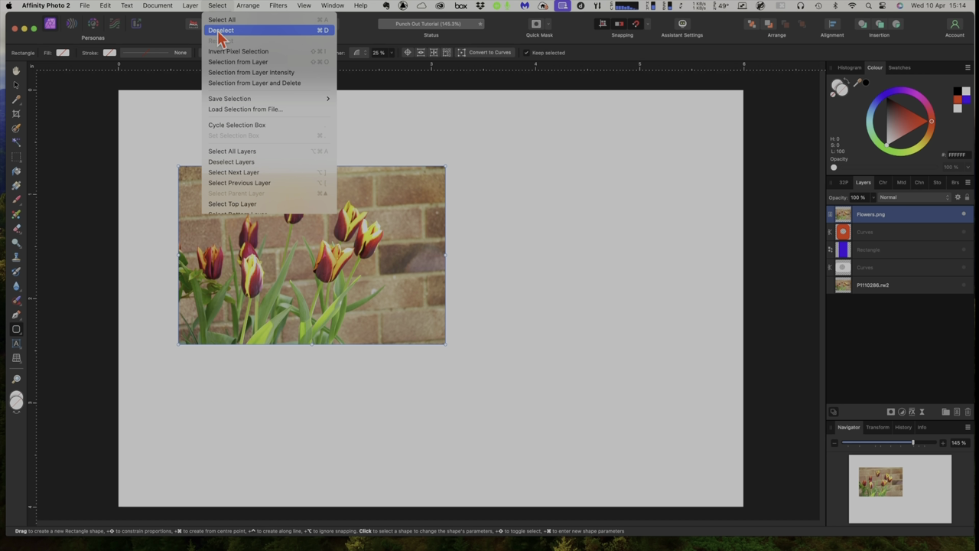
left_click(220, 30)
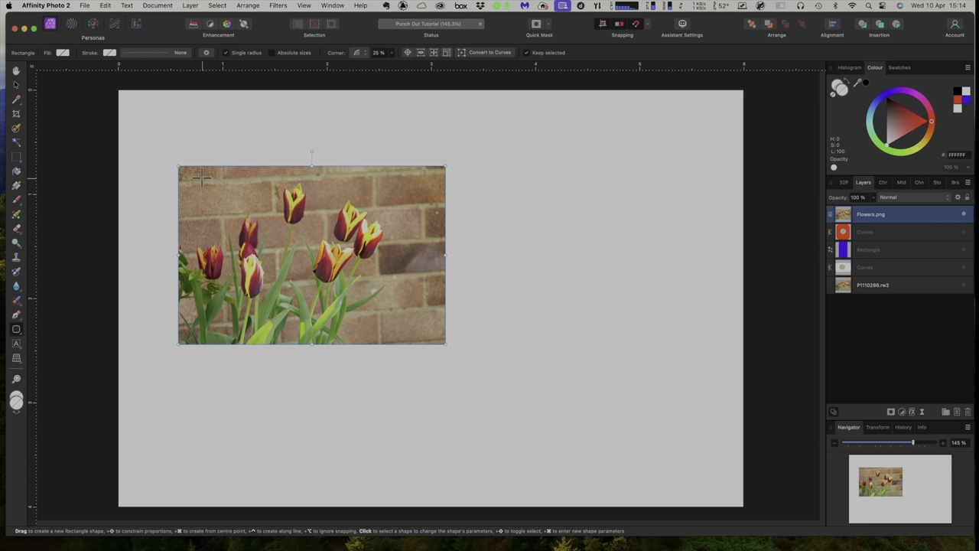
left_click(16, 85)
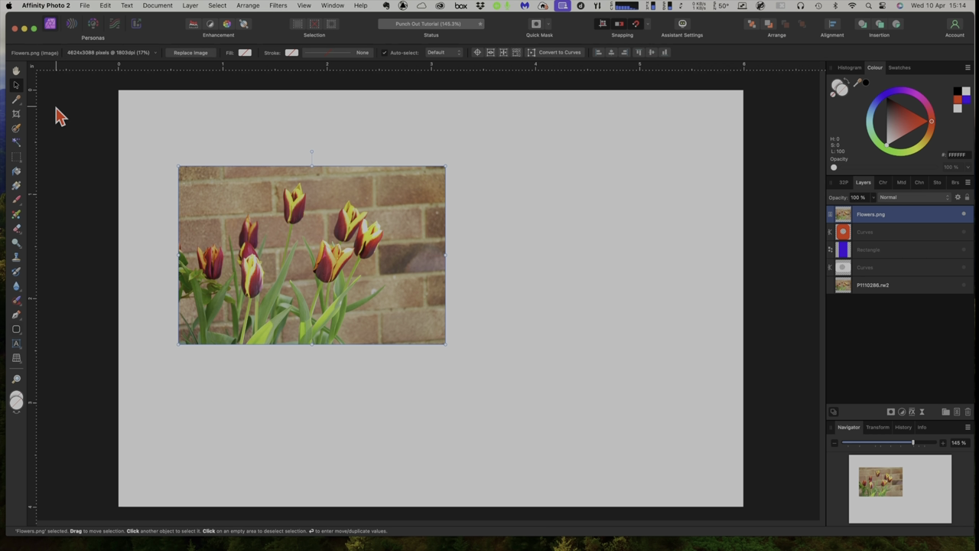
left_click(151, 137)
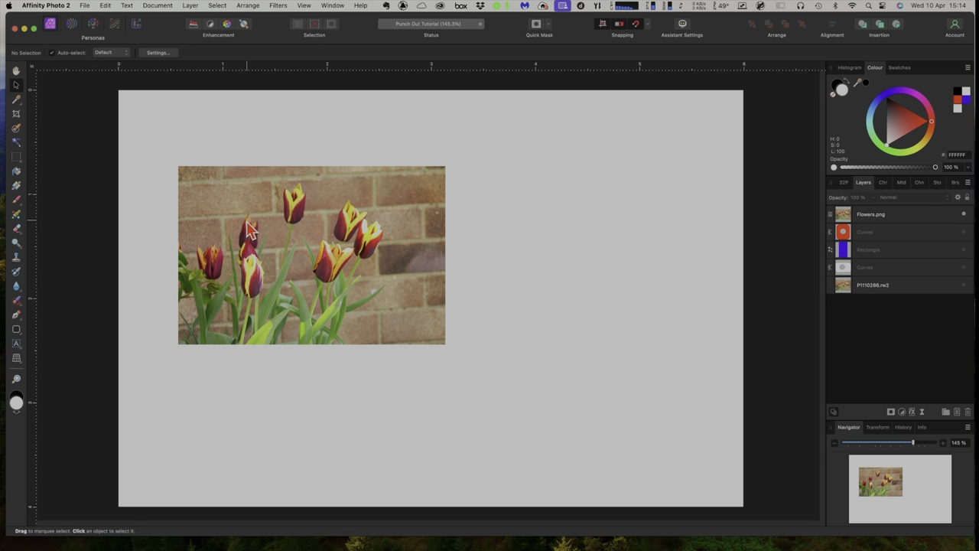
Draw and enlarge a rounded rectangle over the middle of the tulip photo, then deselect
left_click(21, 336)
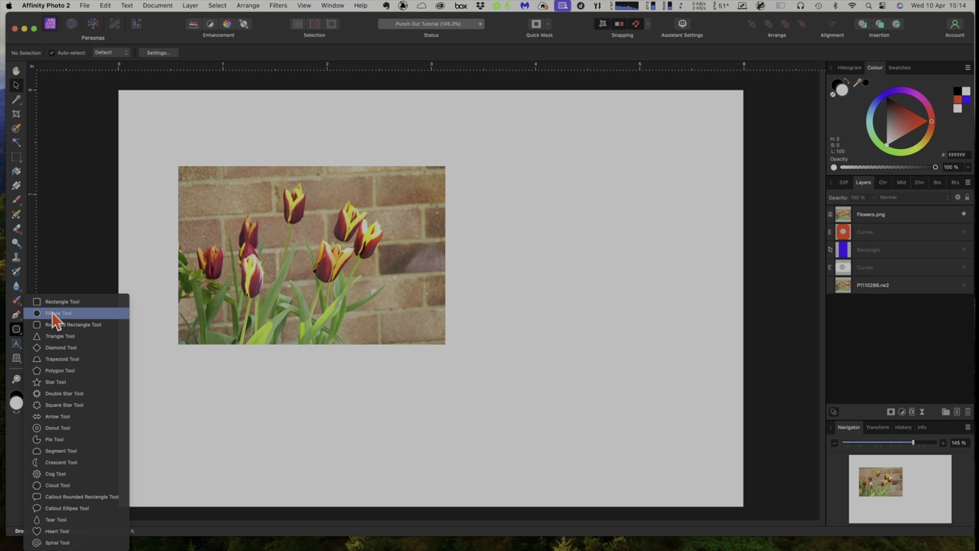
left_click(56, 322)
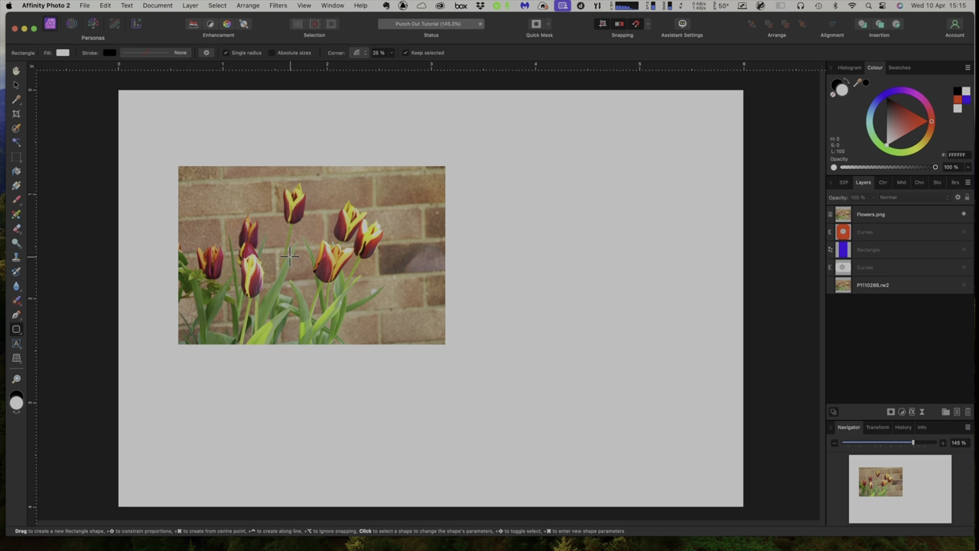
left_click_drag(257, 209, 416, 292)
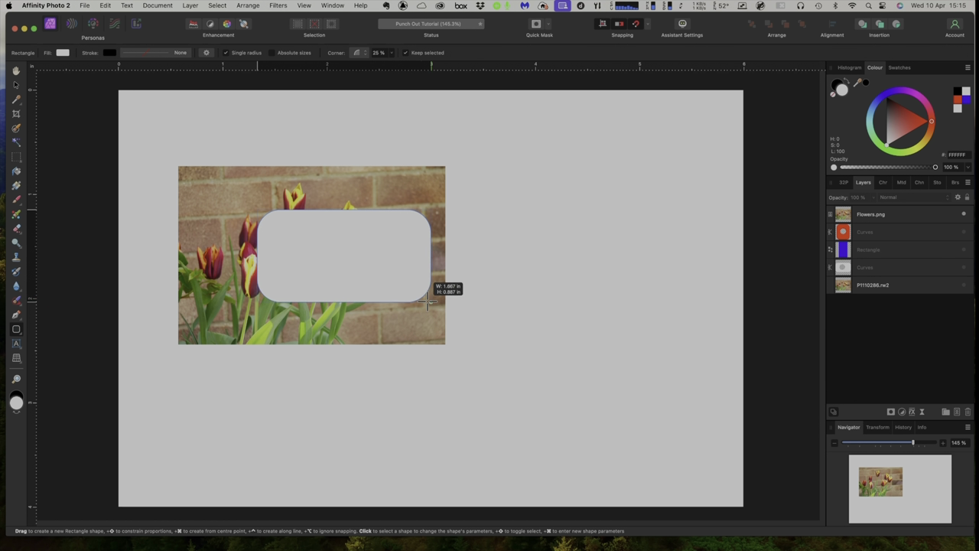
left_click_drag(416, 292, 435, 309)
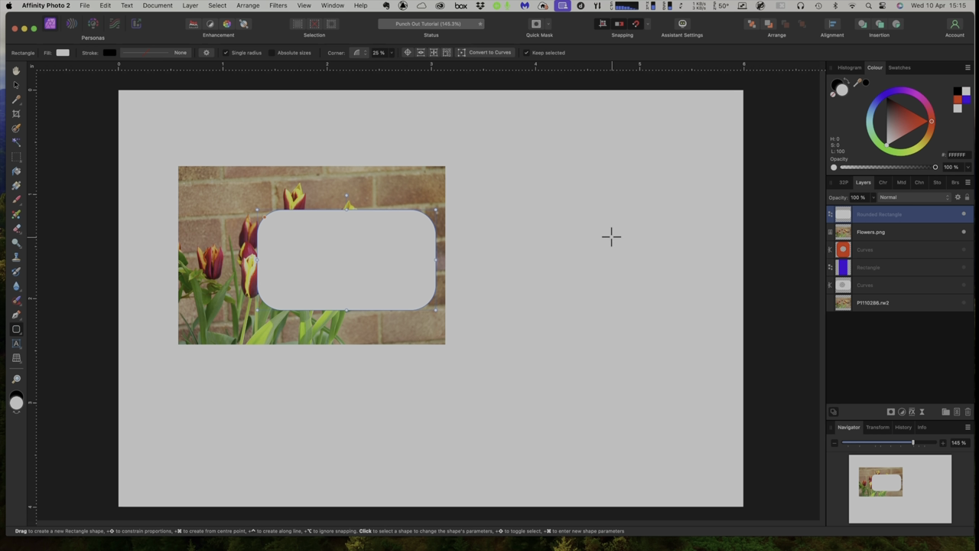
left_click(211, 7)
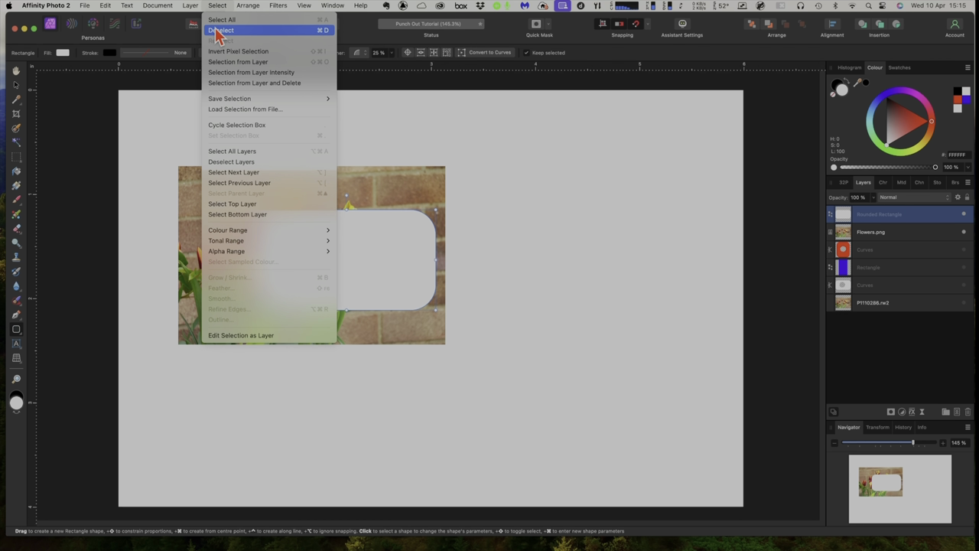
left_click(218, 31)
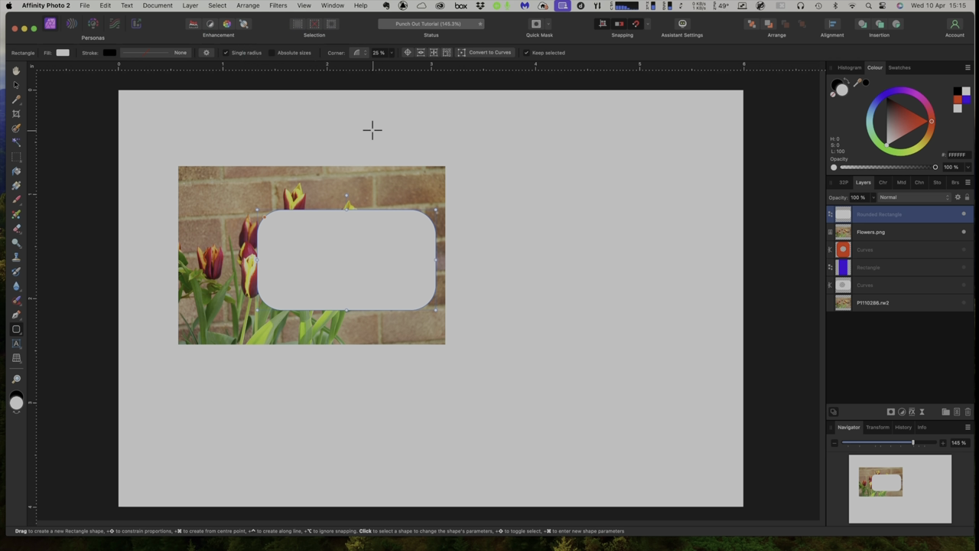
Deselect the rounded rectangle and set up the Ellipse tool with a red fill
left_click(16, 85)
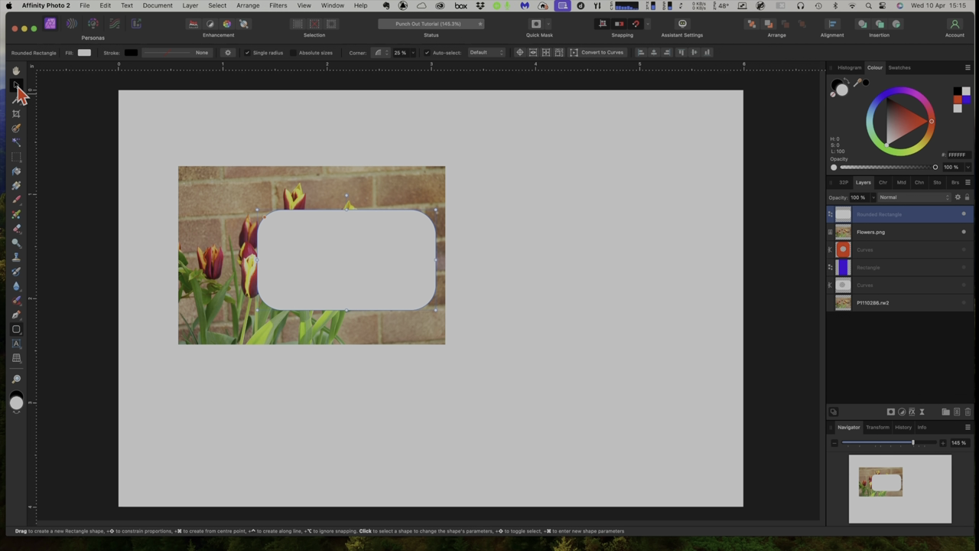
left_click(300, 134)
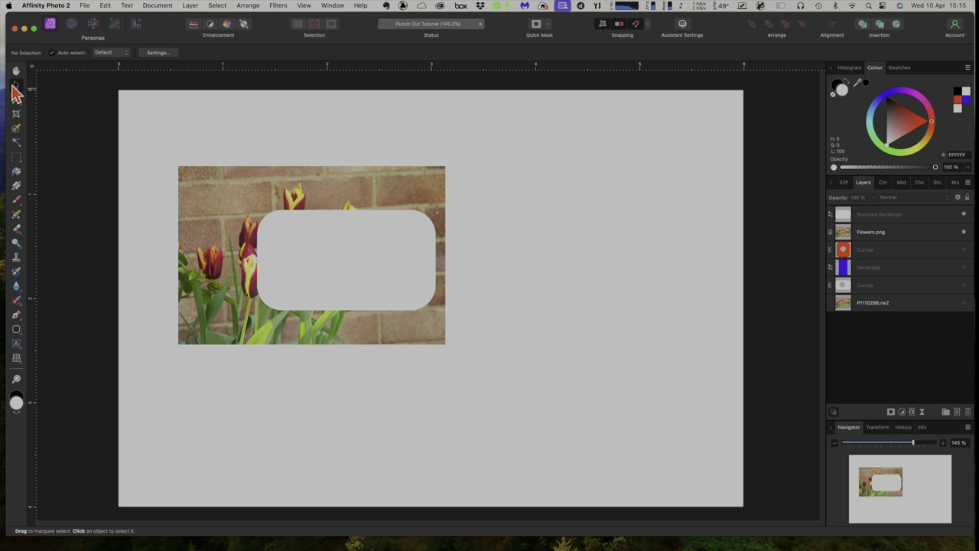
left_click(17, 332)
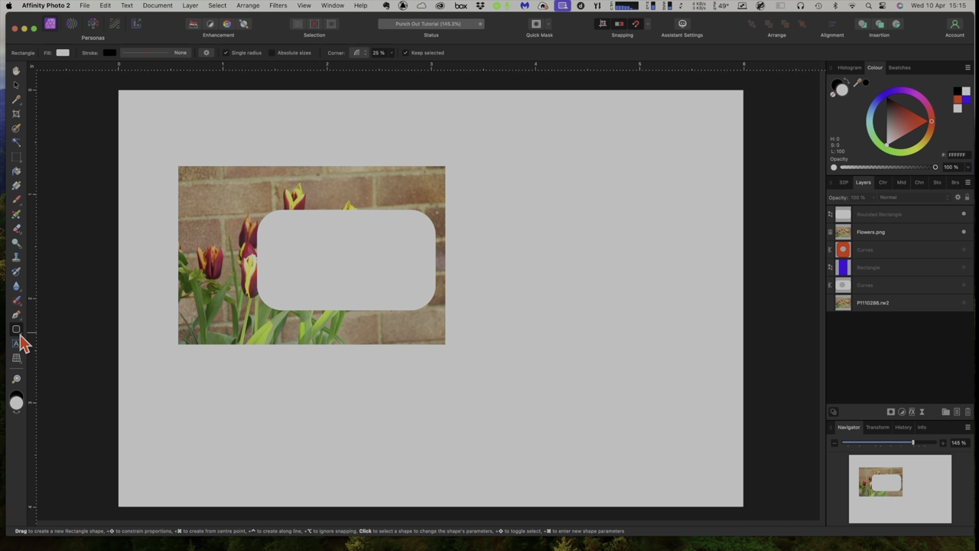
left_click(20, 335)
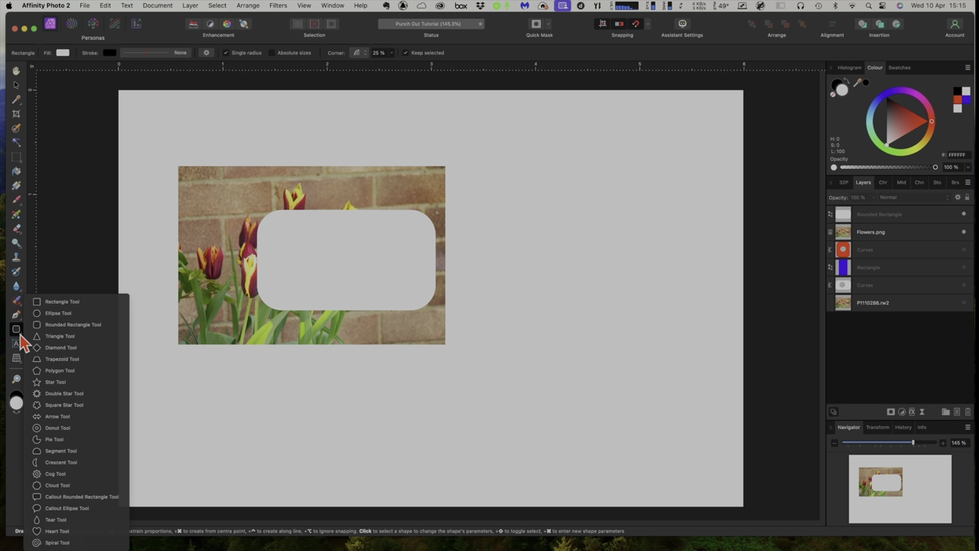
left_click(50, 313)
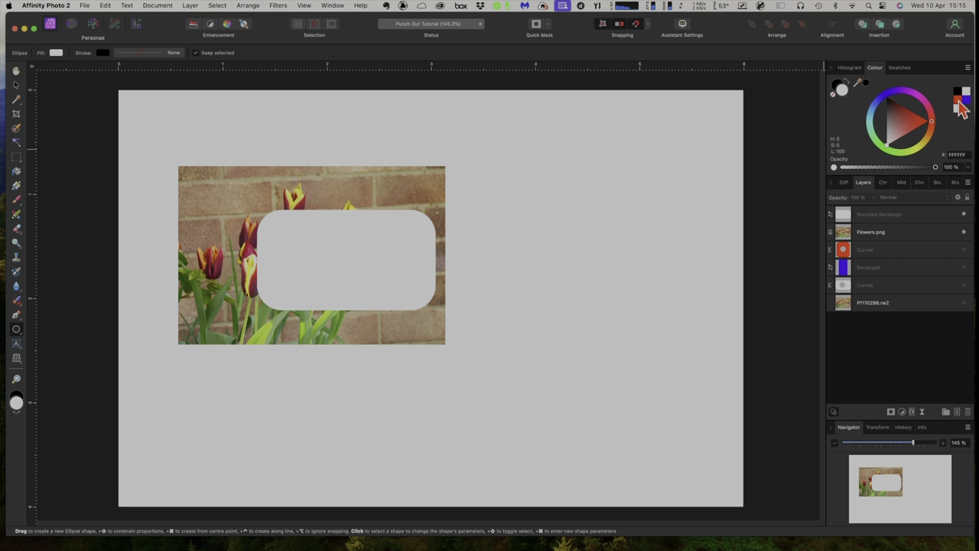
left_click(960, 103)
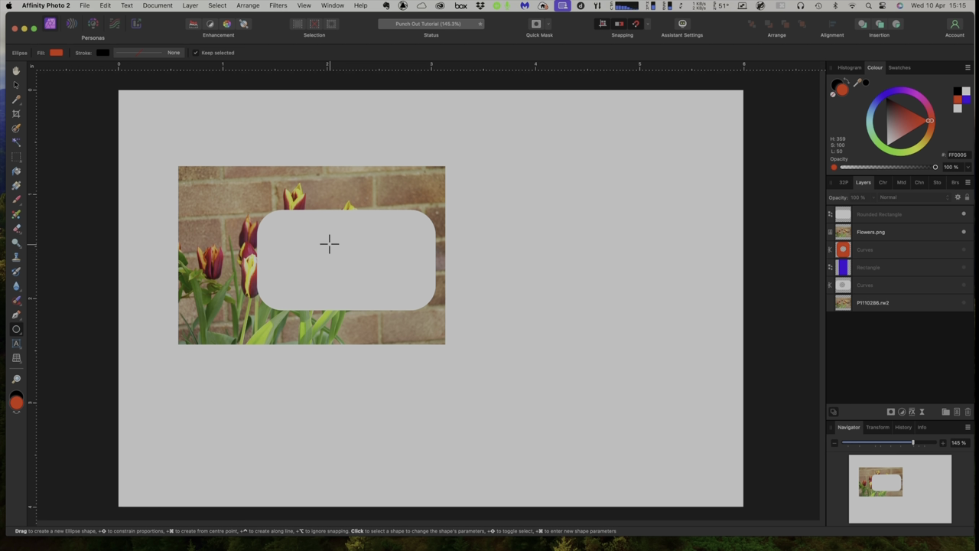
Draw a red circle inside the grey rounded rectangle and centre it there
left_click_drag(323, 241, 376, 293)
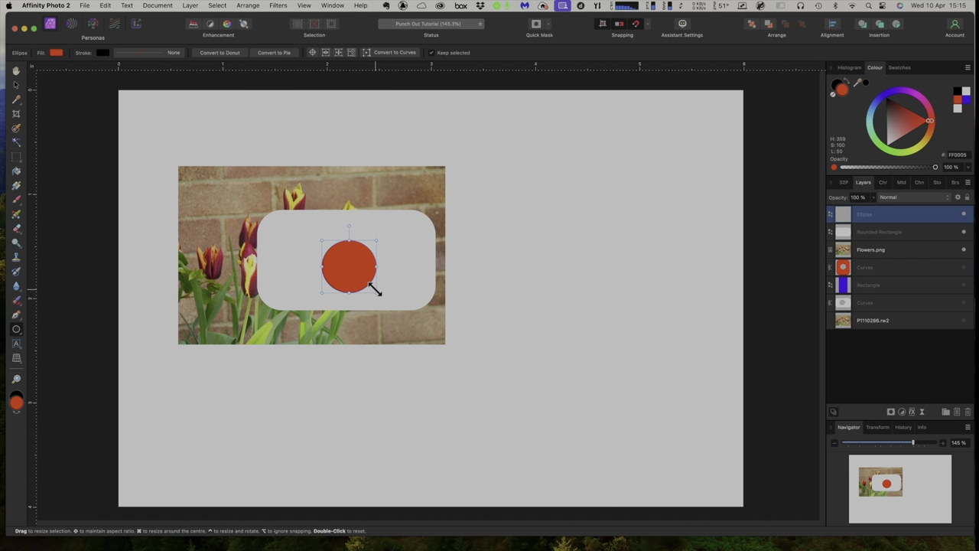
left_click(16, 85)
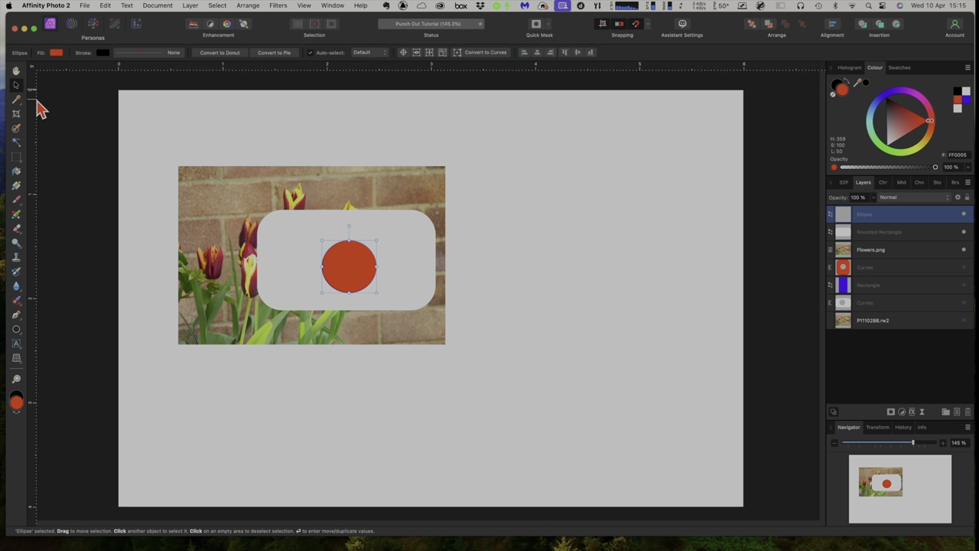
left_click_drag(347, 277, 343, 268)
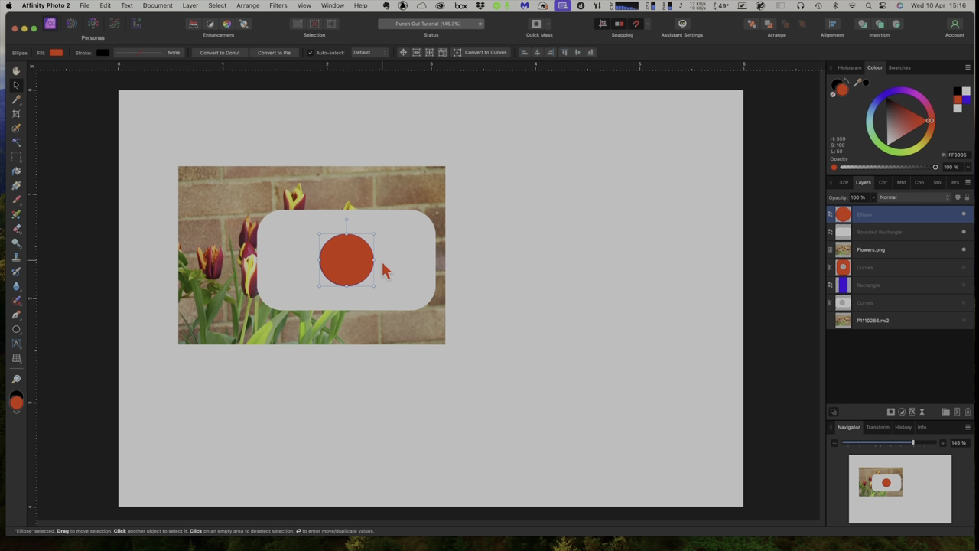
Subtract the circle from the grey rounded rectangle using Layer > Geometry > Subtract
left_click(878, 238, "shift")
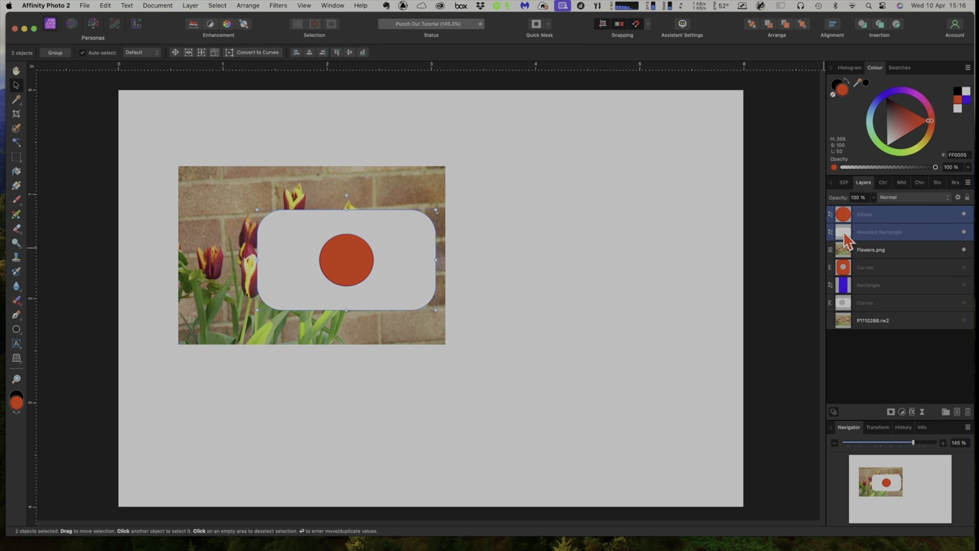
left_click(190, 6)
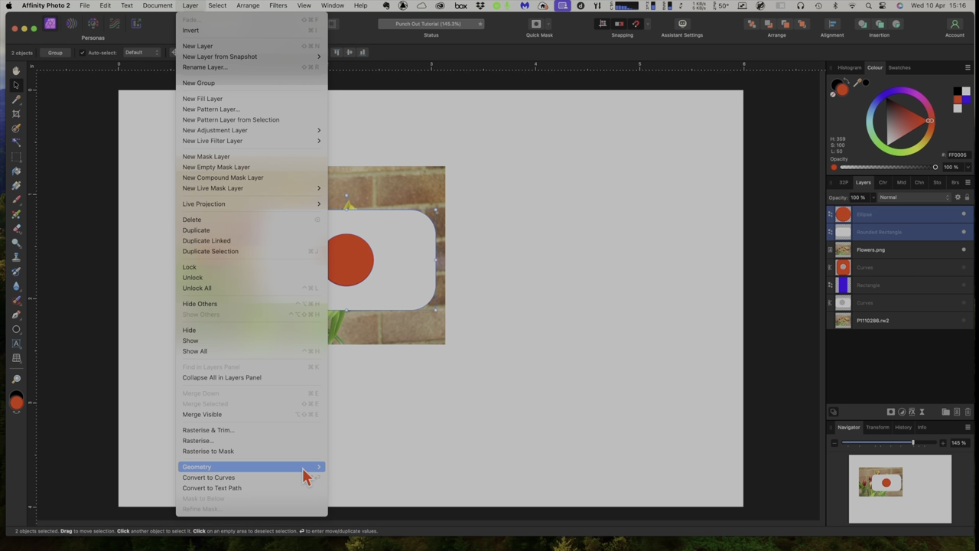
left_click(349, 462)
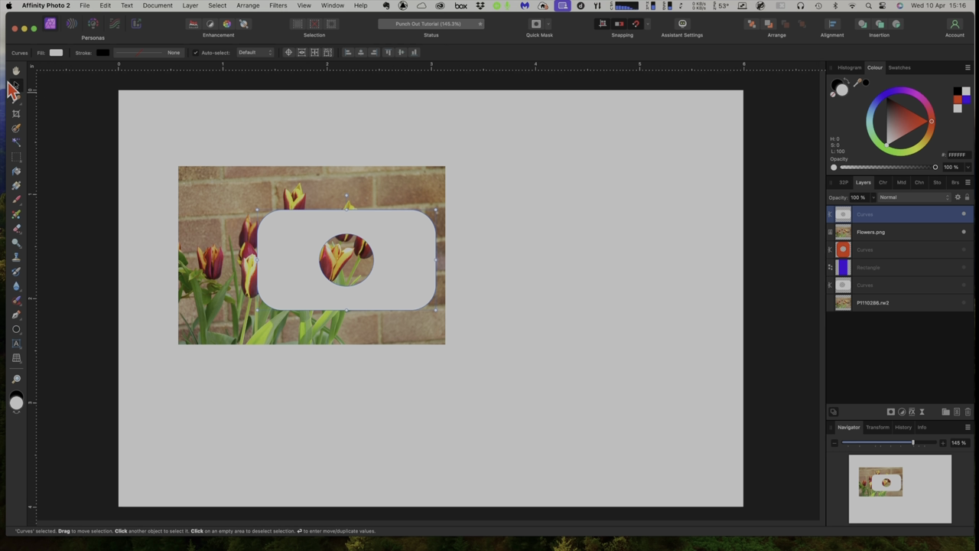
Reposition the punched-out shape until it is horizontally aligned
left_click_drag(400, 251, 393, 262)
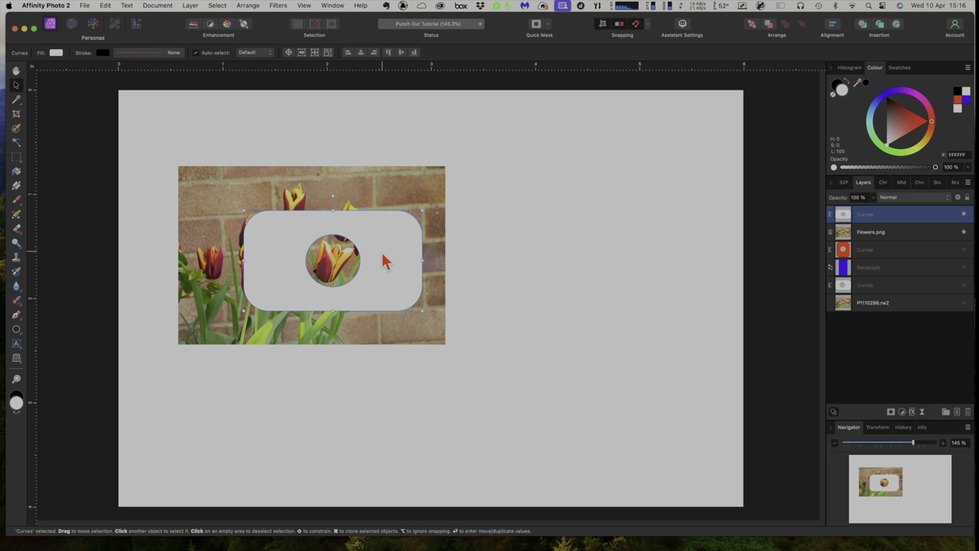
mouse_move(384, 255)
left_mouse_down()
mouse_move(345, 203)
mouse_move(375, 242)
mouse_move(364, 255)
left_mouse_up()
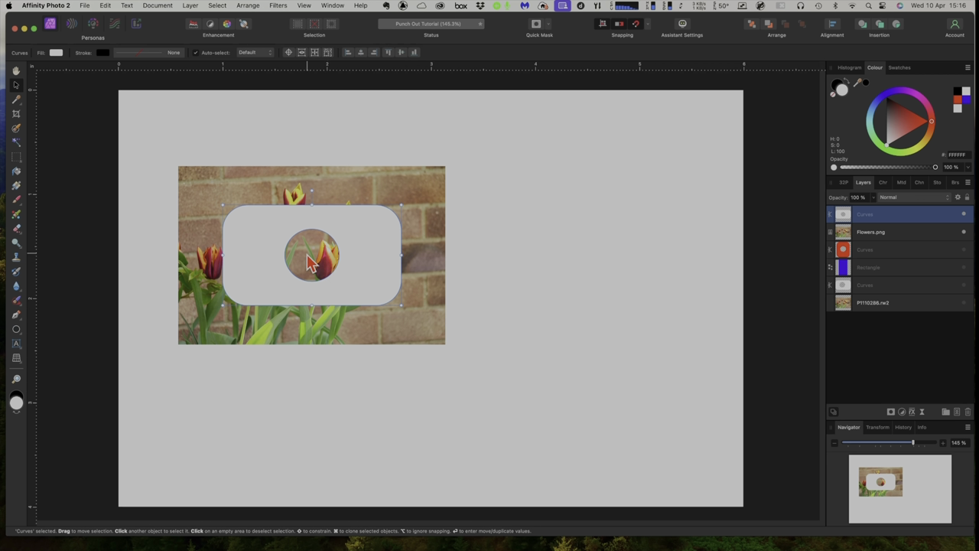
left_click_drag(368, 254, 388, 254)
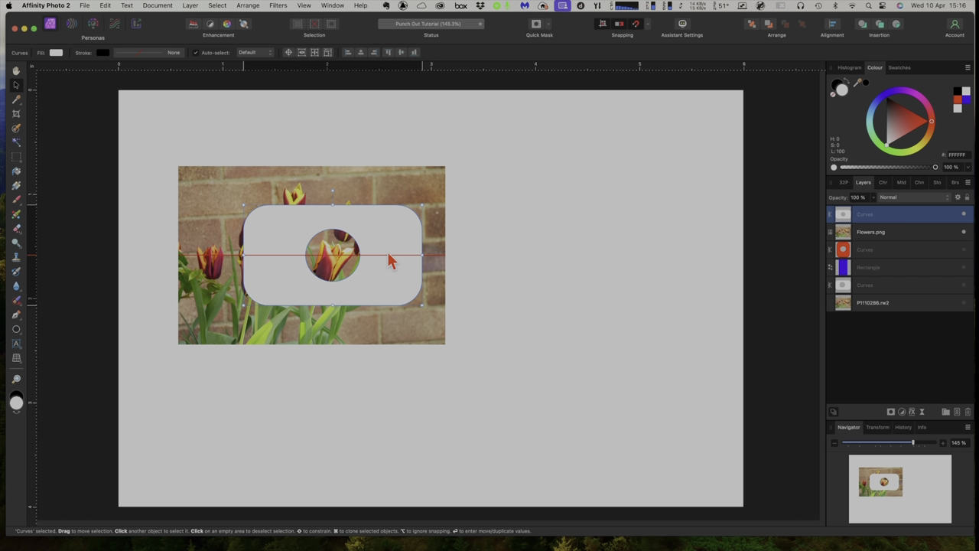
left_click_drag(388, 261, 387, 260)
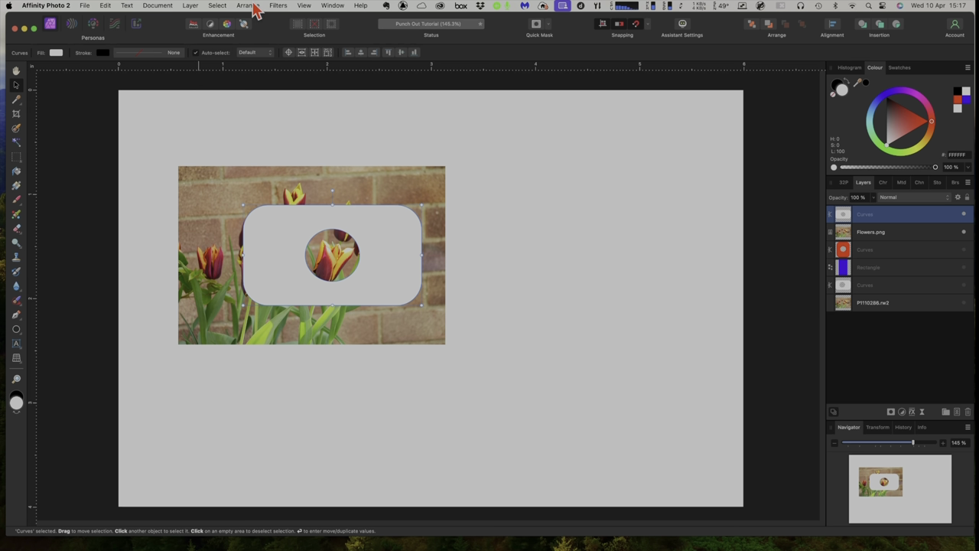
Deselect everything and draw a tall rectangle to the right of the photo
left_click(219, 6)
left_click(221, 30)
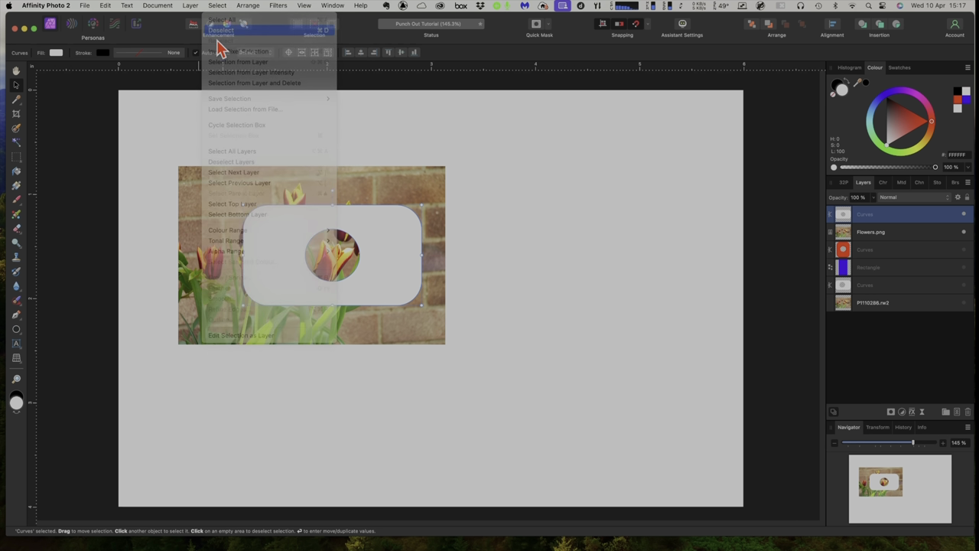
left_click(149, 121)
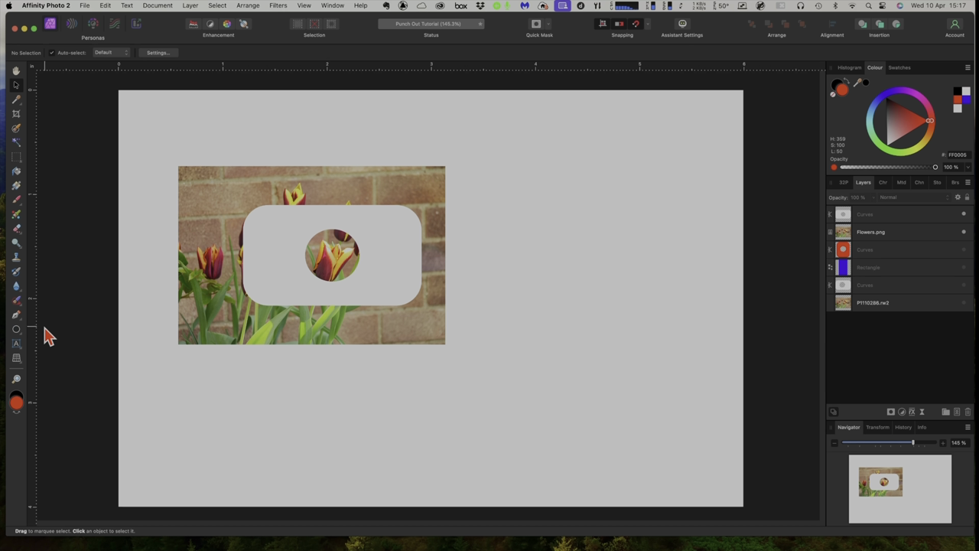
left_click(18, 330)
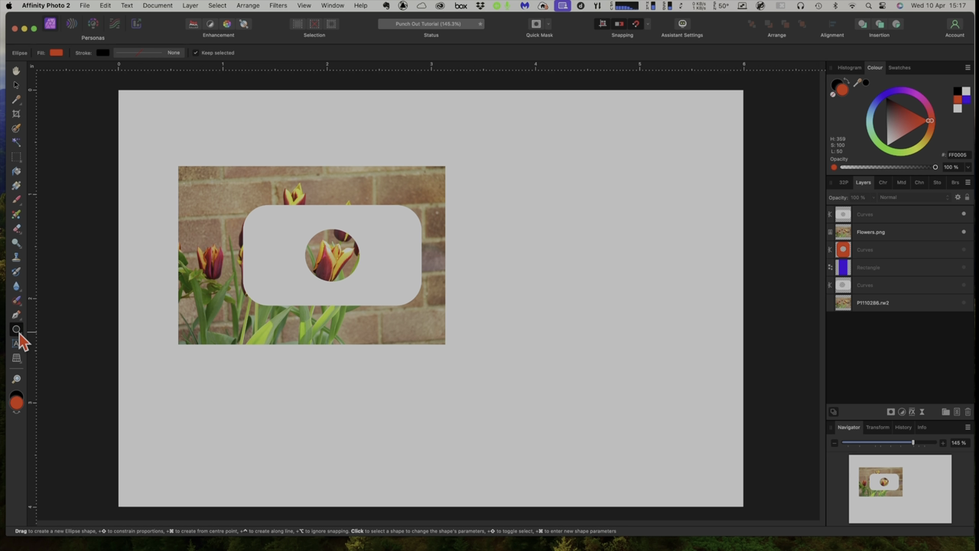
left_click(20, 334)
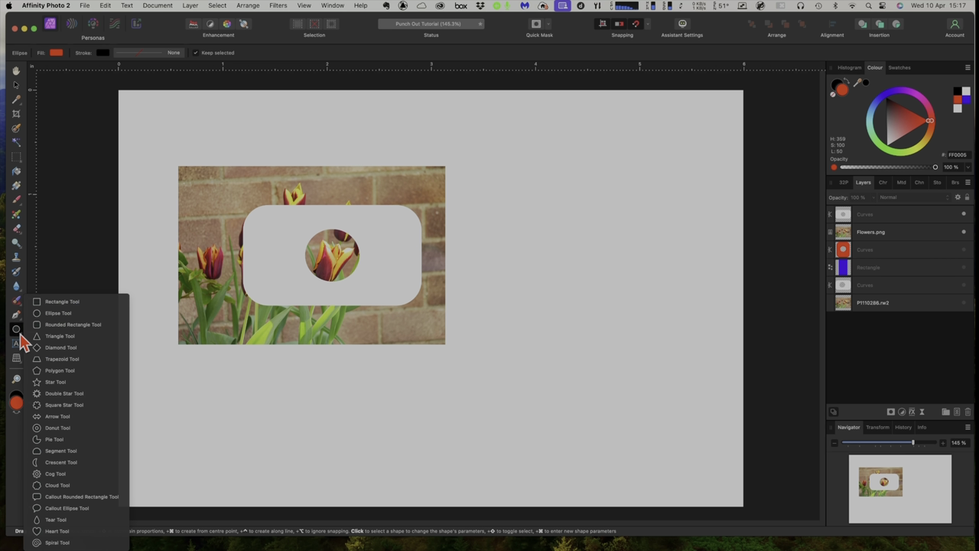
left_click(53, 299)
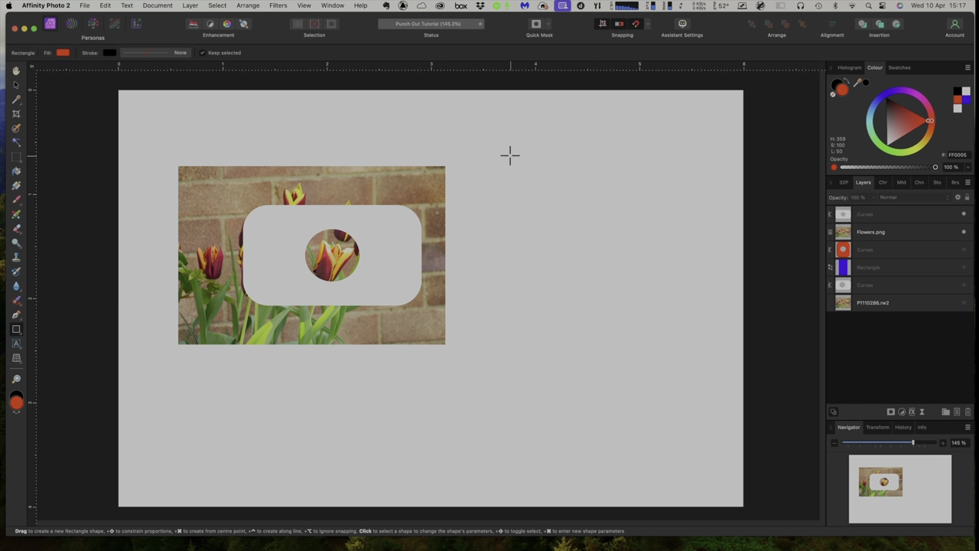
left_click_drag(514, 135, 680, 419)
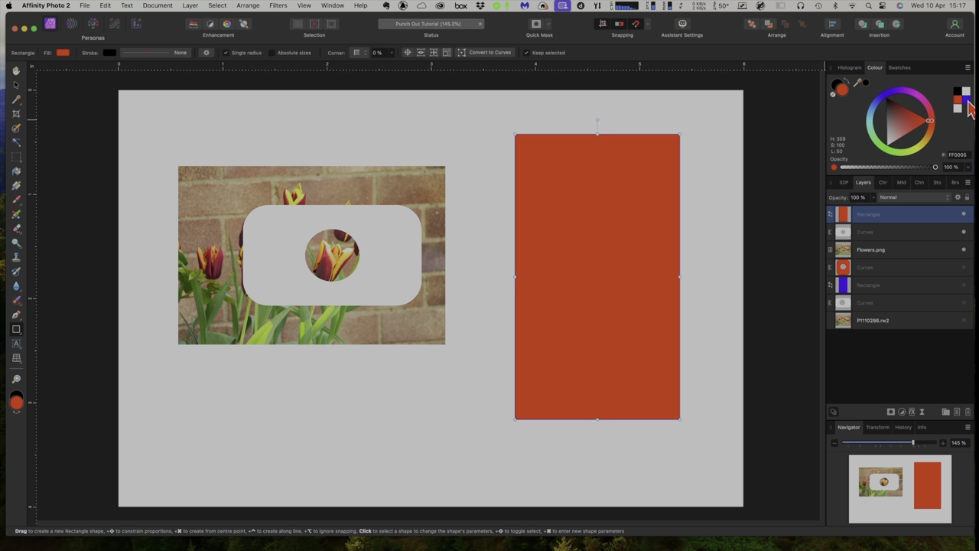
Fill the tall right-hand rectangle with blue and clear the selection
left_click(967, 101)
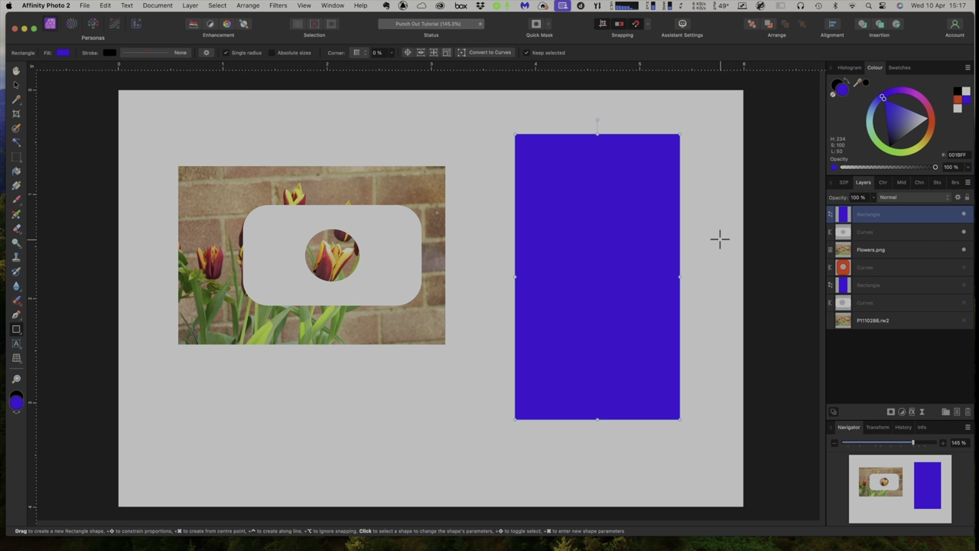
left_click(16, 84)
left_click(470, 114)
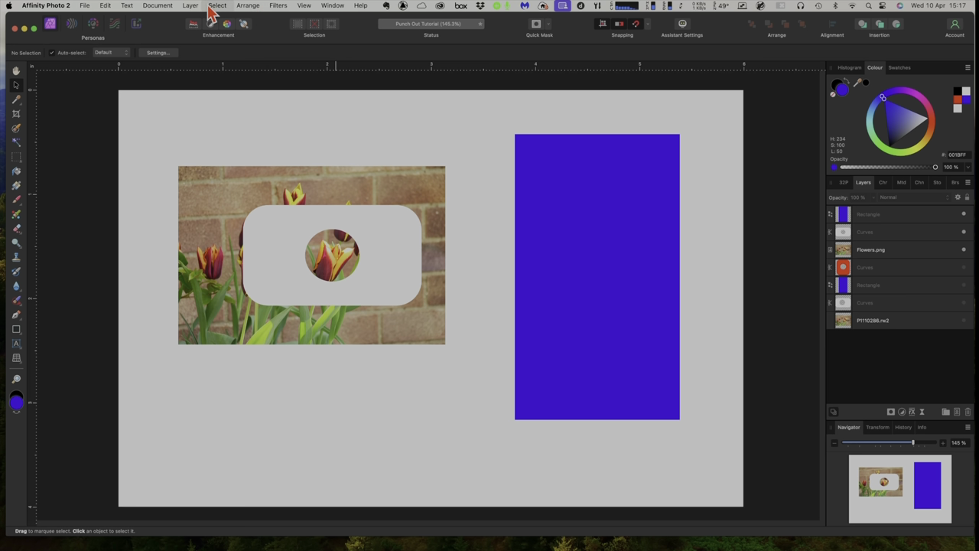
left_click(217, 5)
left_click(219, 31)
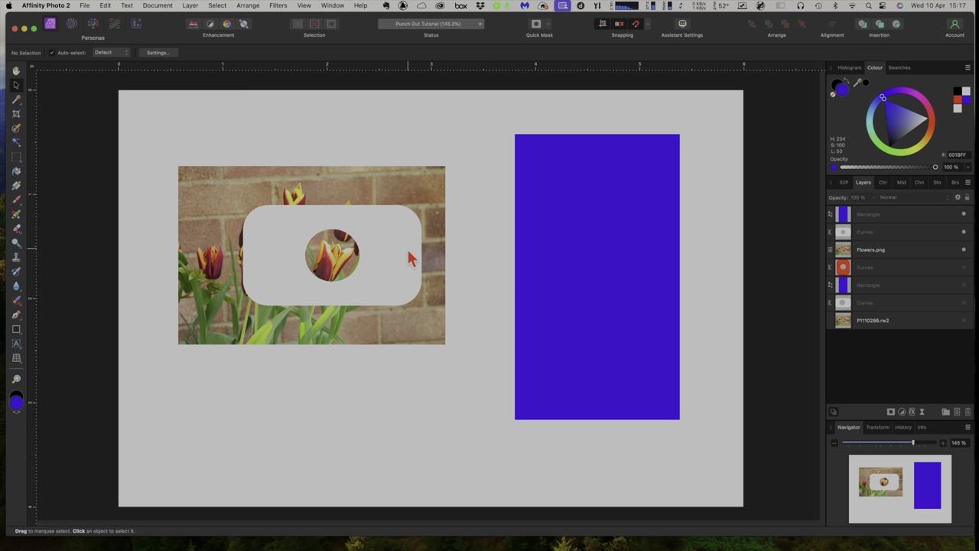
Draw a red rounded rectangle over the blue rectangle's left edge, then deselect it
left_click(18, 333)
left_click(20, 341)
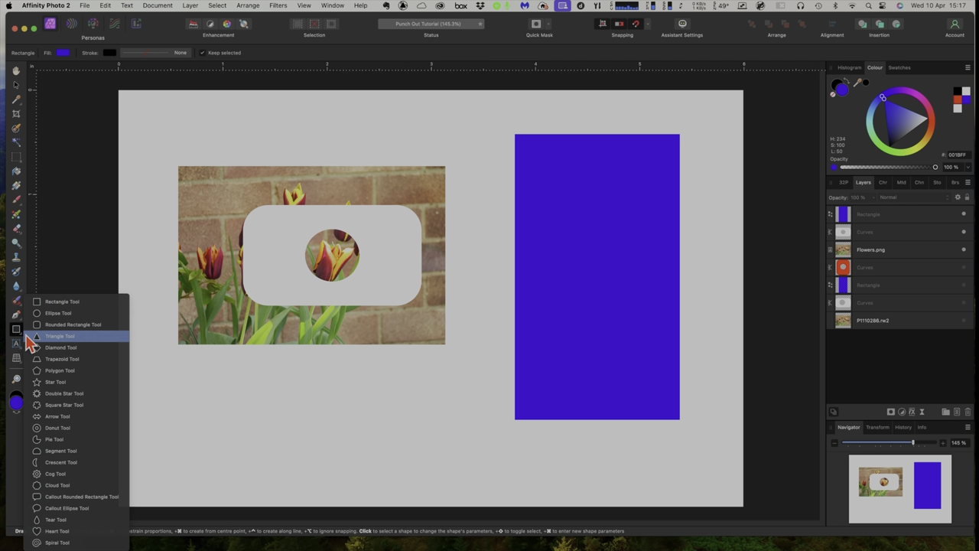
left_click(61, 327)
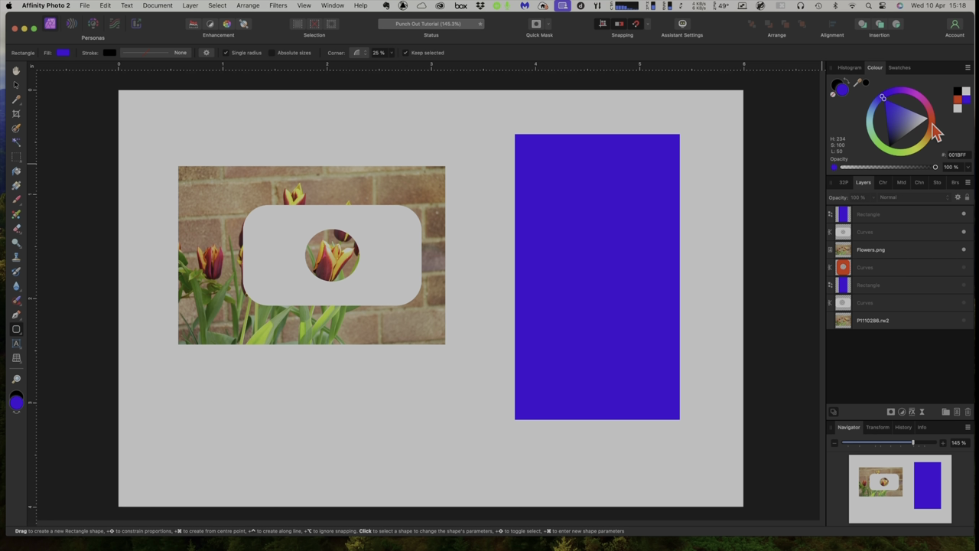
left_click(931, 124)
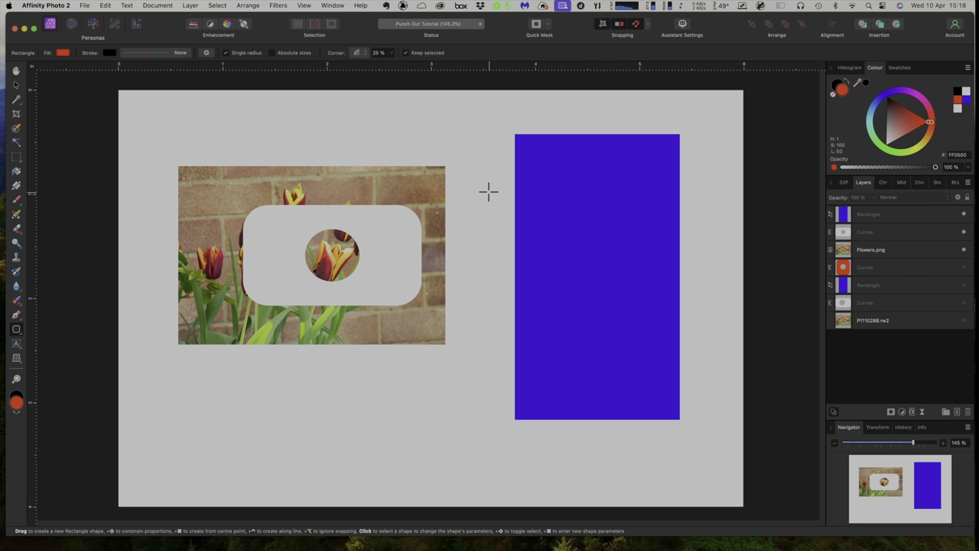
mouse_move(482, 187)
left_mouse_down()
mouse_move(572, 344)
mouse_move(587, 350)
left_mouse_up()
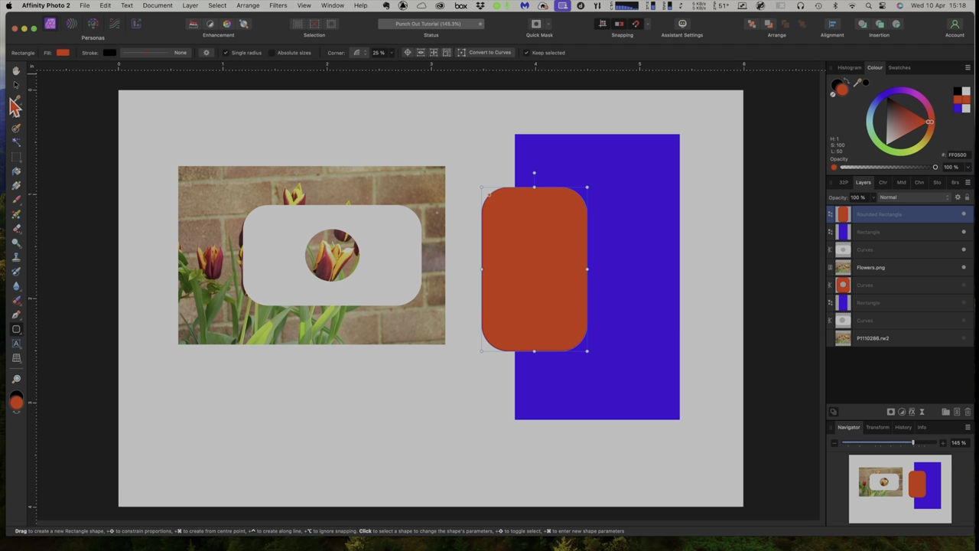
left_click(16, 85)
left_click(468, 150)
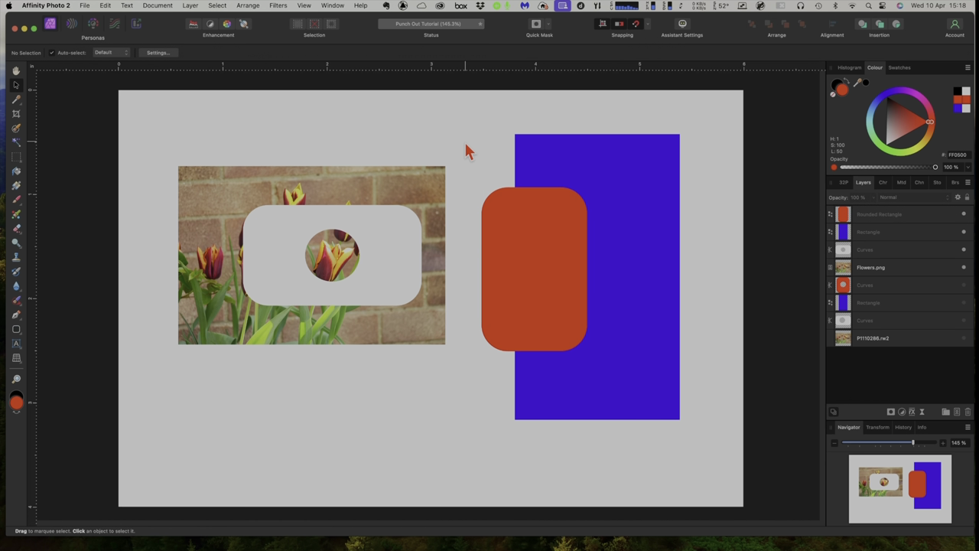
Draw a white-filled circle in the middle of the red rounded rectangle
left_click(217, 6)
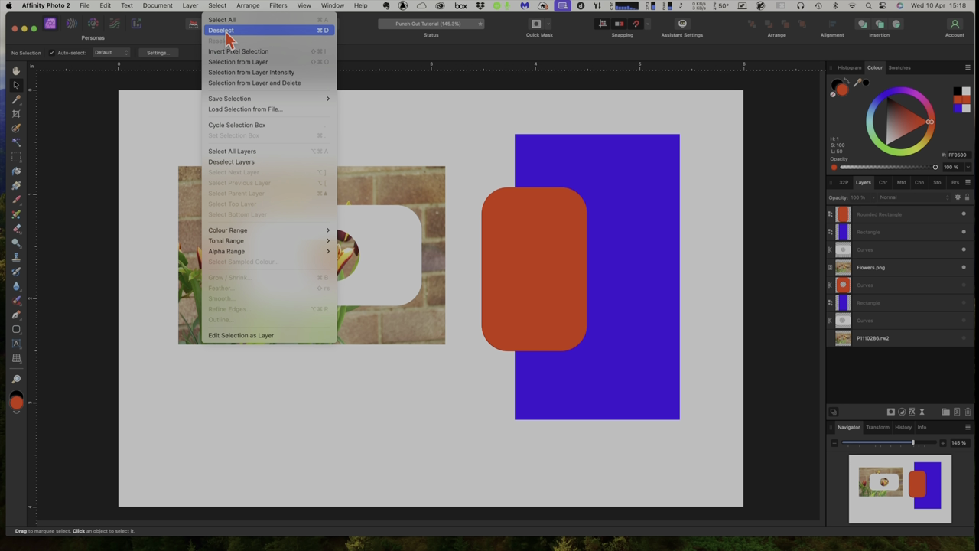
left_click(226, 31)
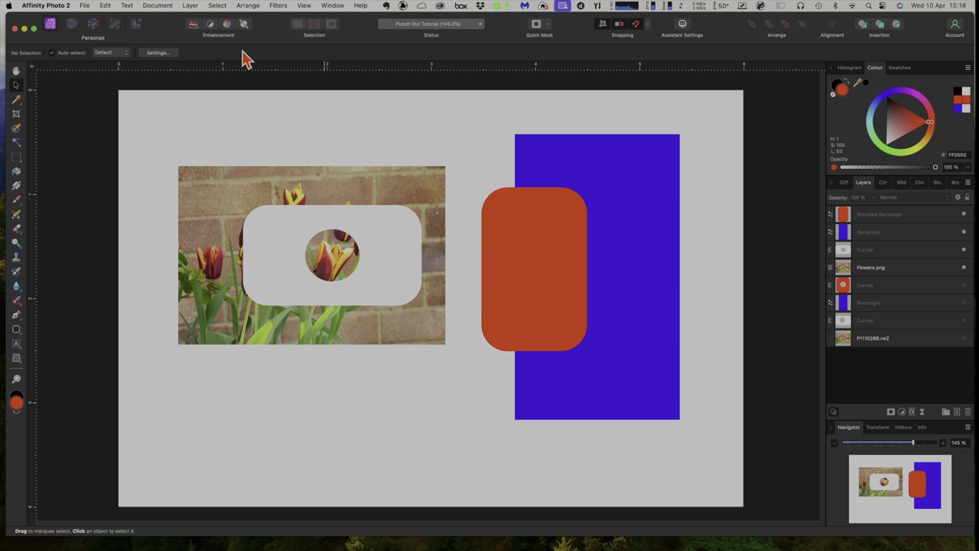
left_click(17, 330)
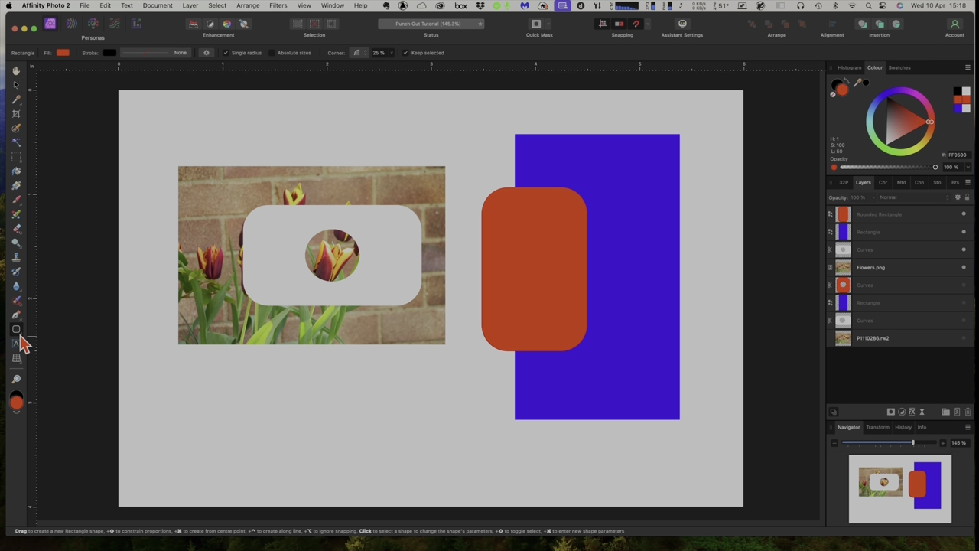
left_click(21, 337)
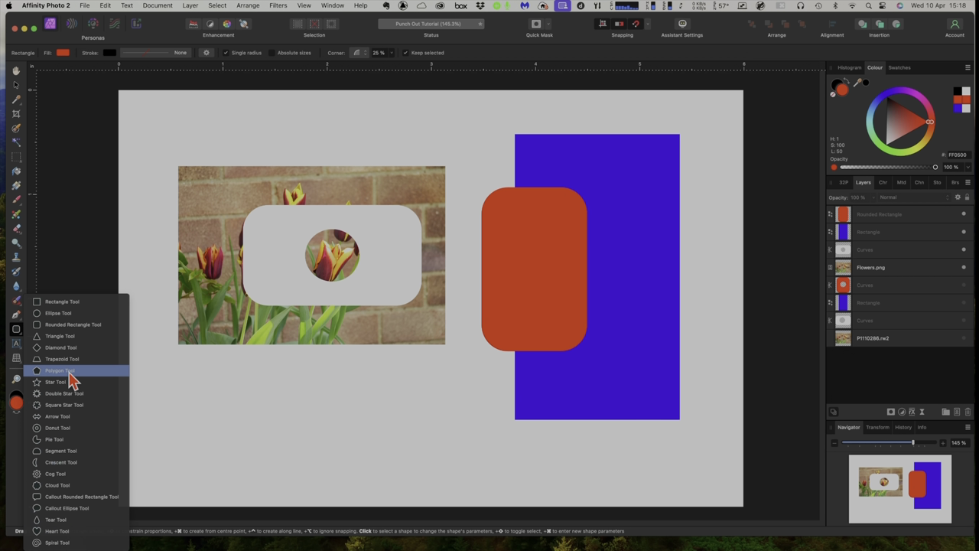
left_click(65, 318)
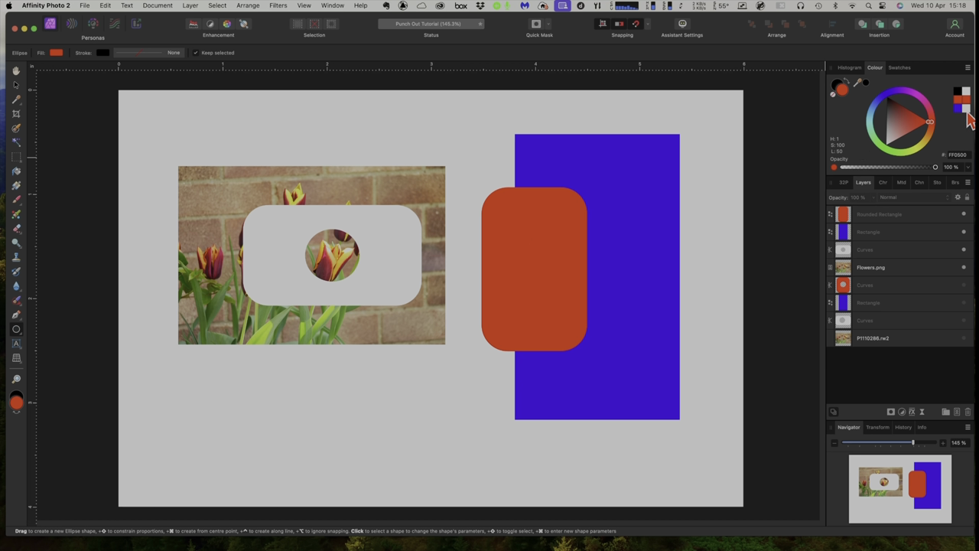
left_click(966, 110)
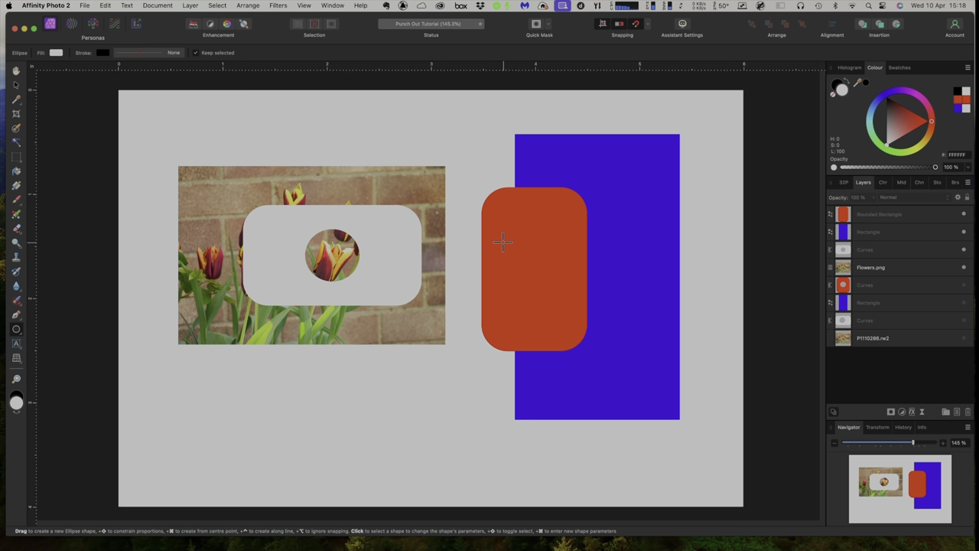
left_click_drag(509, 238, 570, 298)
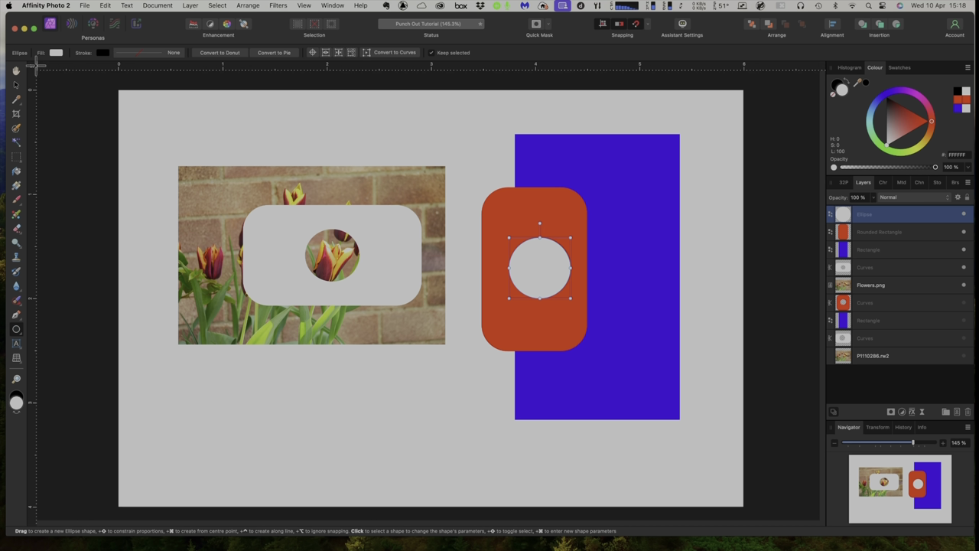
Centre the circle, subtract it from the orange rounded rectangle, and nudge the result left
left_click(16, 85)
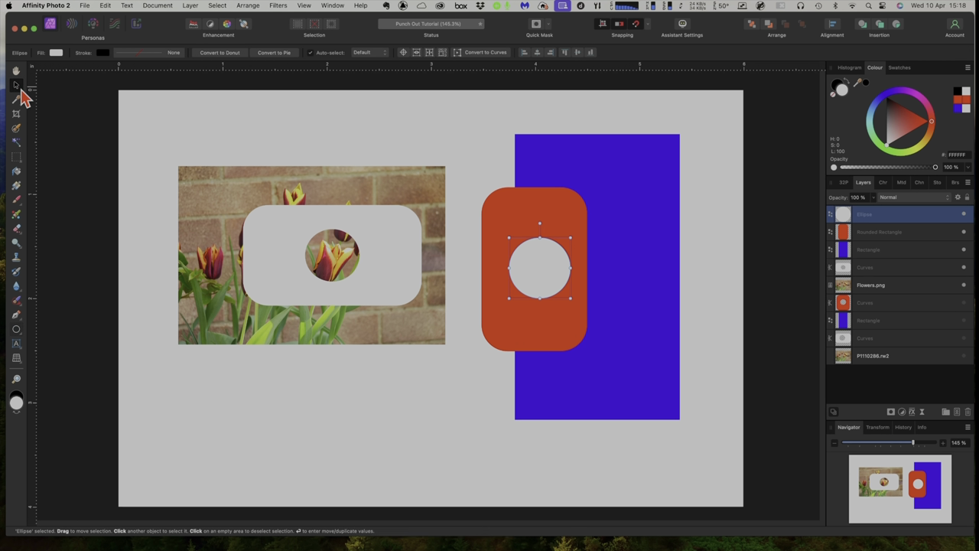
left_click_drag(536, 263, 534, 263)
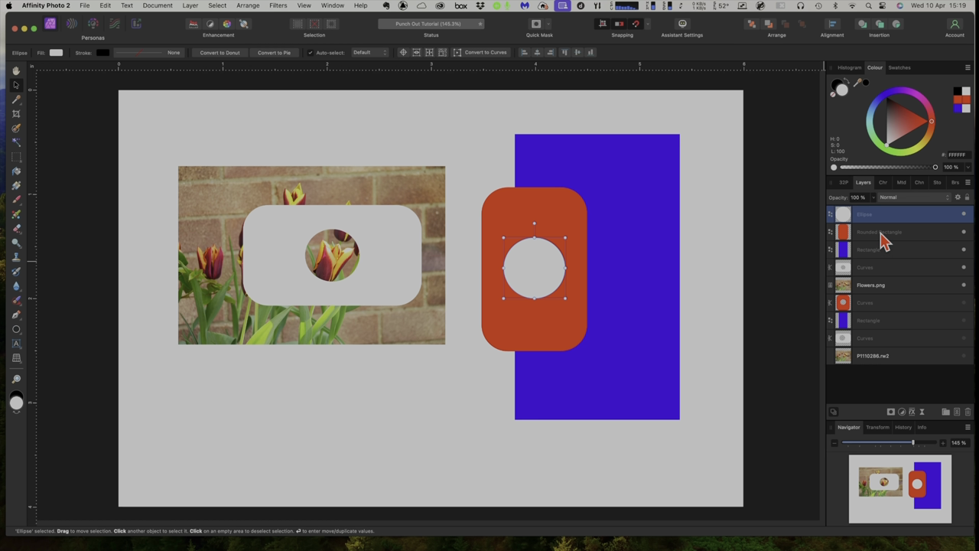
left_click(882, 234, "shift")
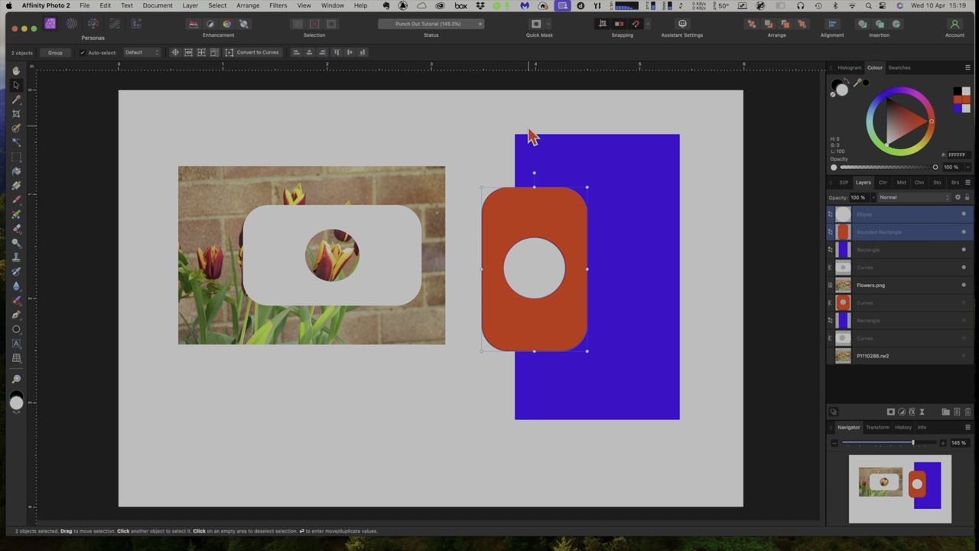
left_click(190, 6)
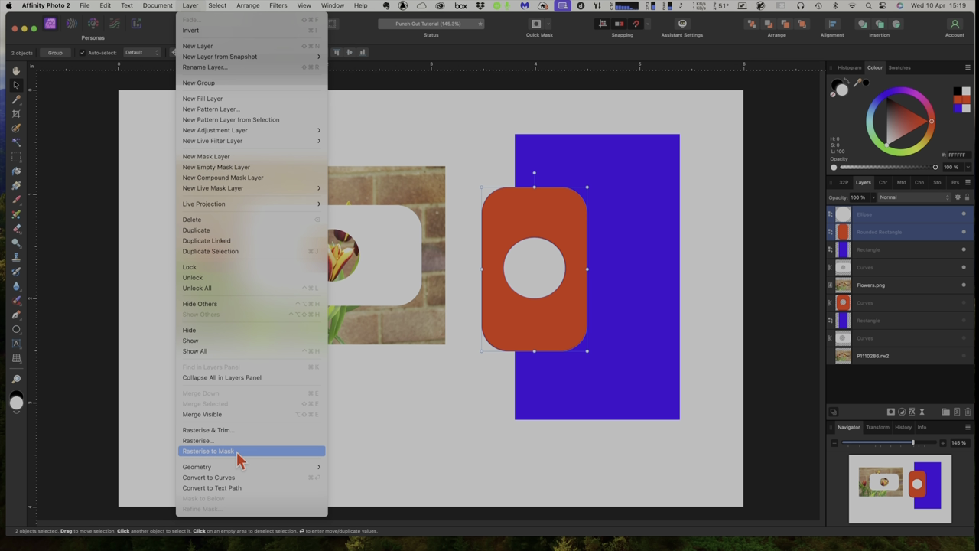
left_click(364, 467)
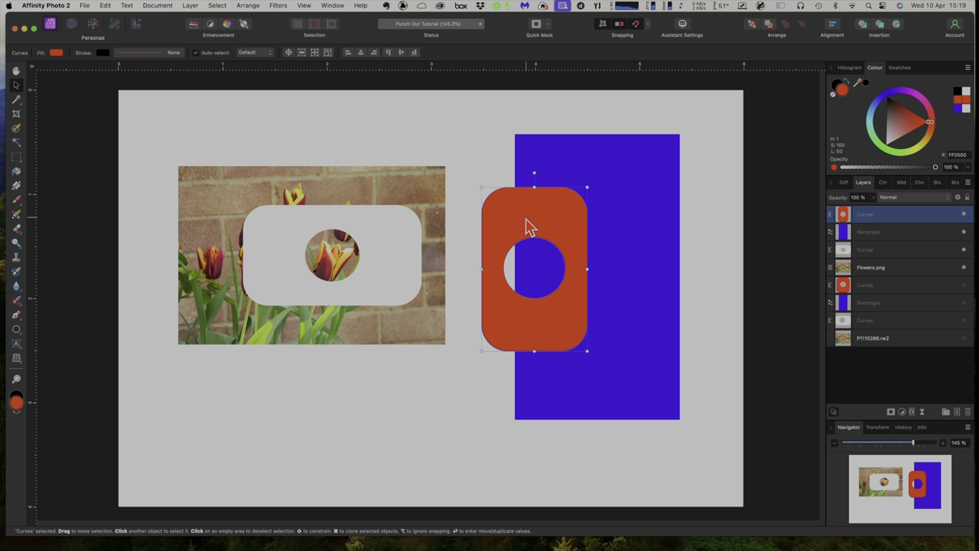
left_click_drag(540, 209, 521, 207)
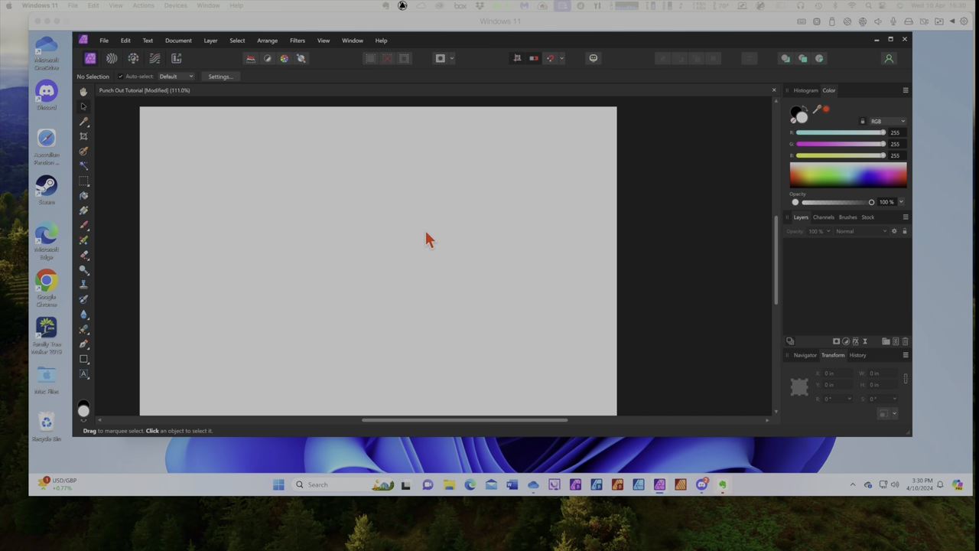
Place Flowers.png from the Pictures folder at the page's top-left, then deselect it
left_click(104, 40)
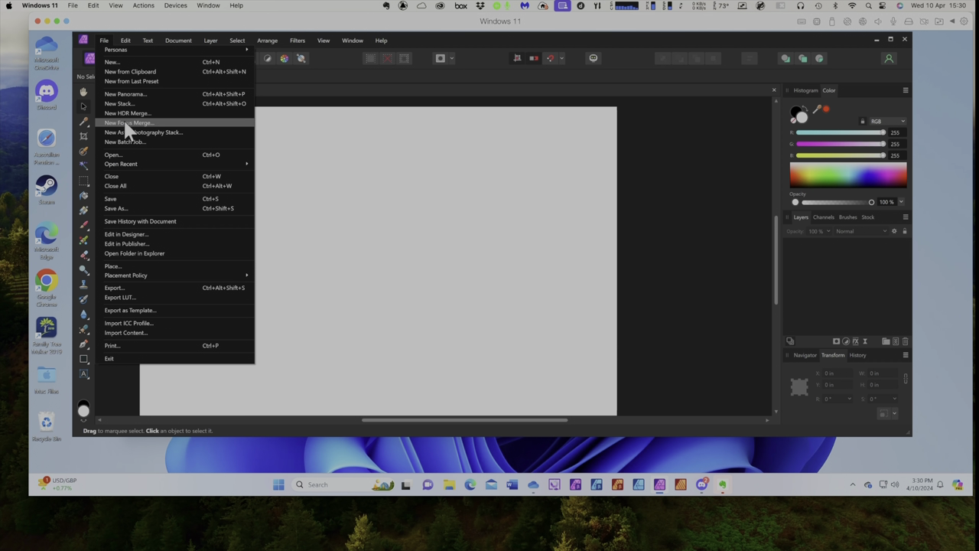
left_click(143, 265)
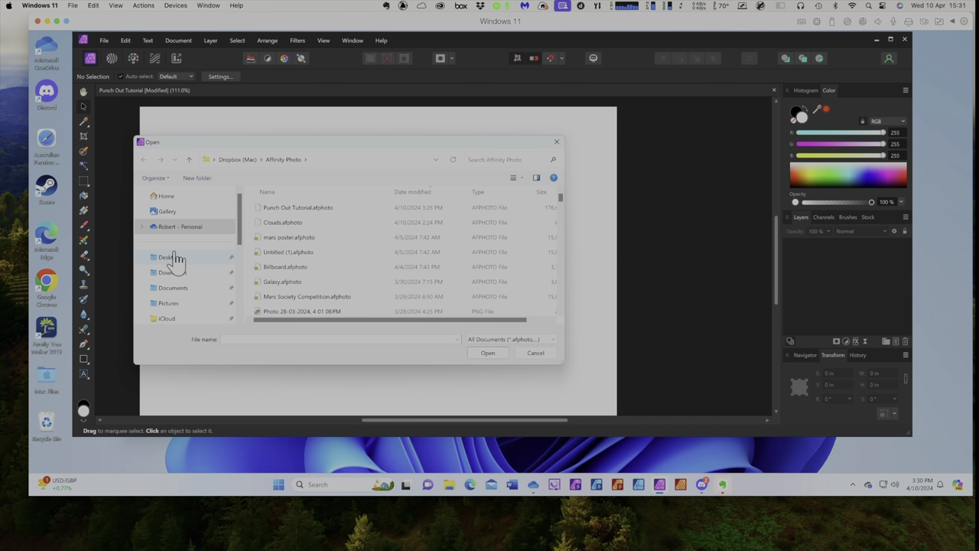
left_click(170, 305)
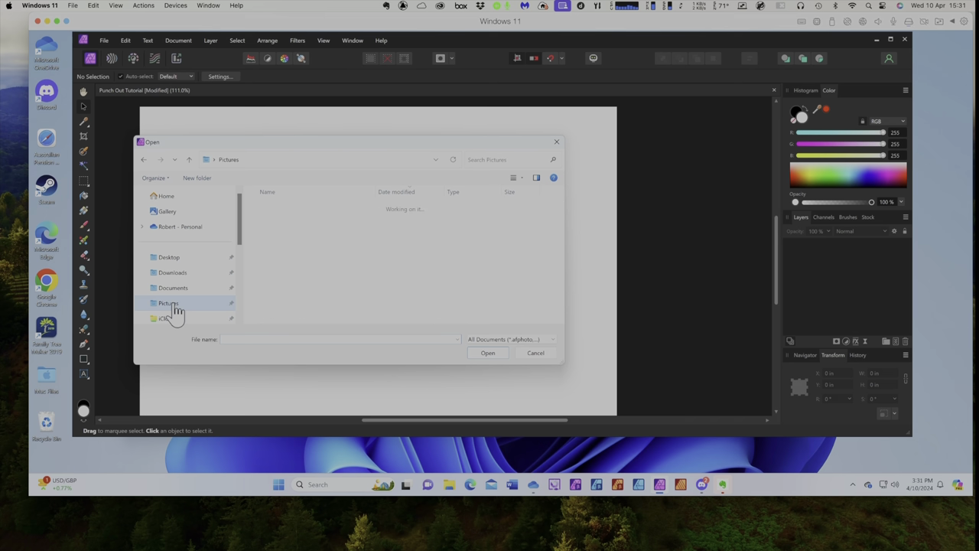
left_click(268, 211)
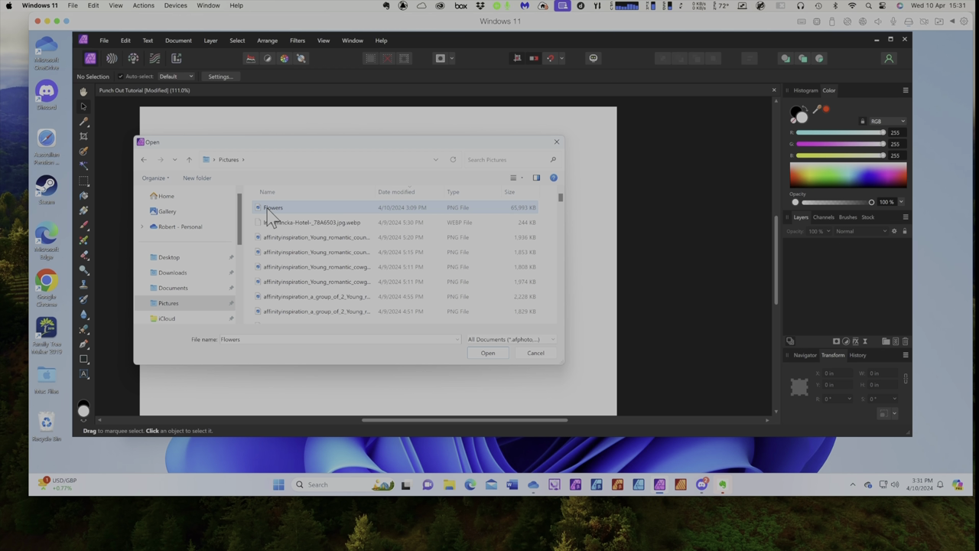
left_click(488, 353)
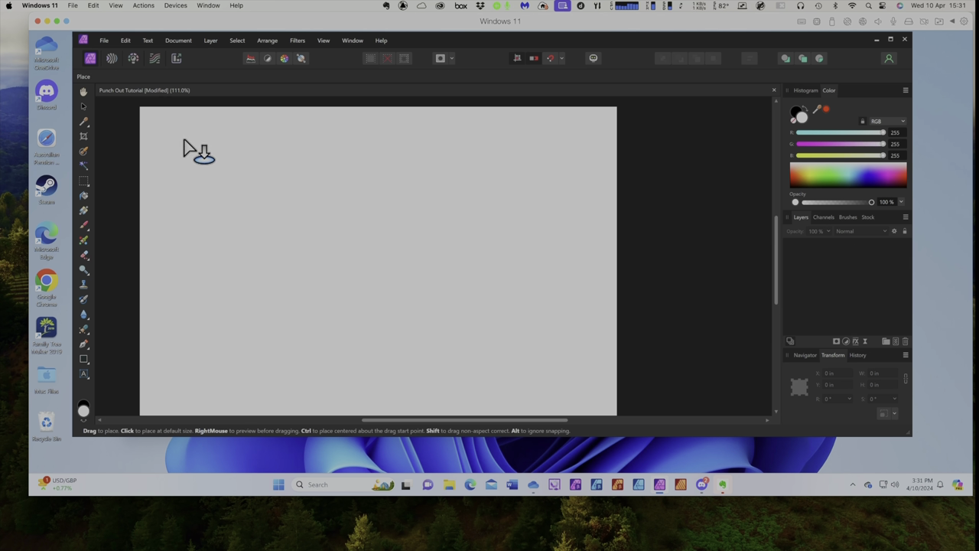
left_click_drag(182, 138, 377, 339)
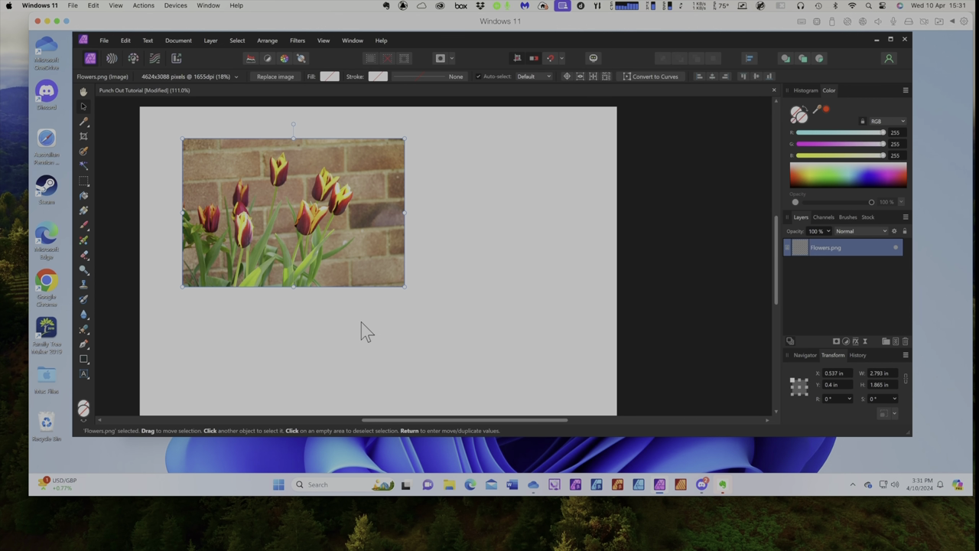
left_click(666, 289)
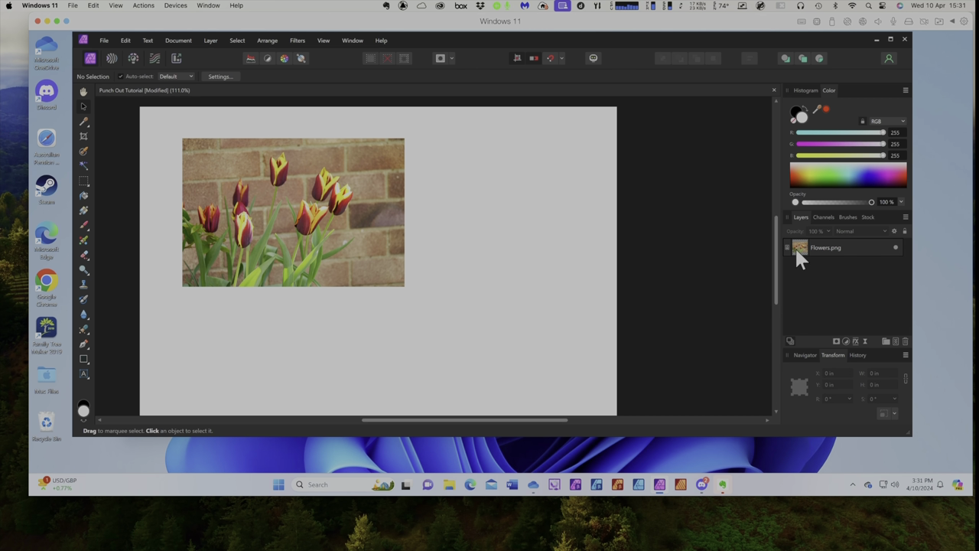
Draw a rounded rectangle across the middle of the tulip photo, then deselect it
left_click(85, 358)
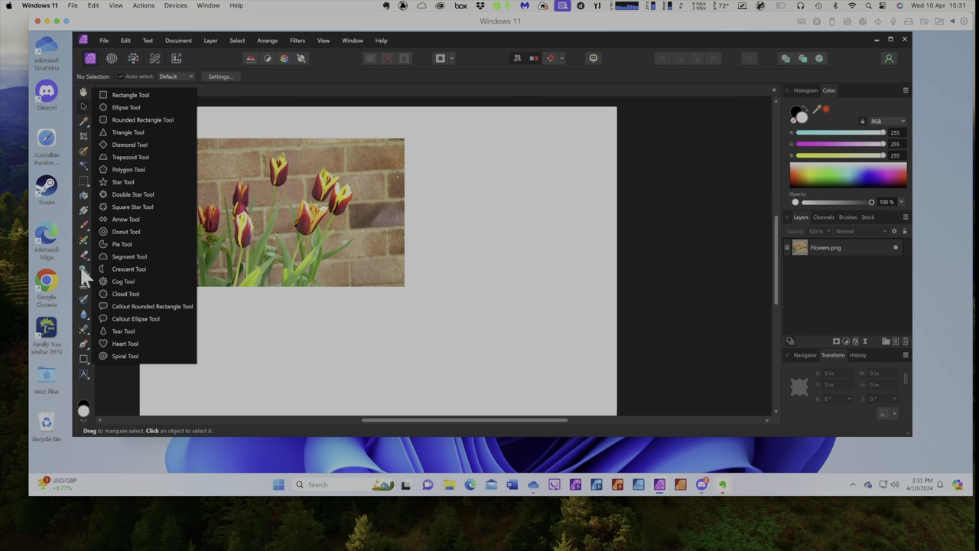
left_click(135, 118)
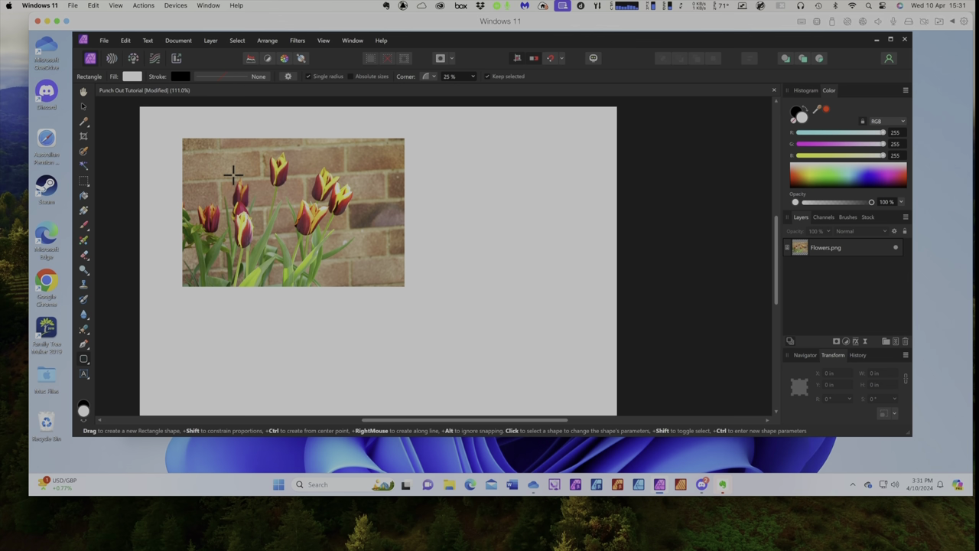
left_click_drag(232, 160, 393, 260)
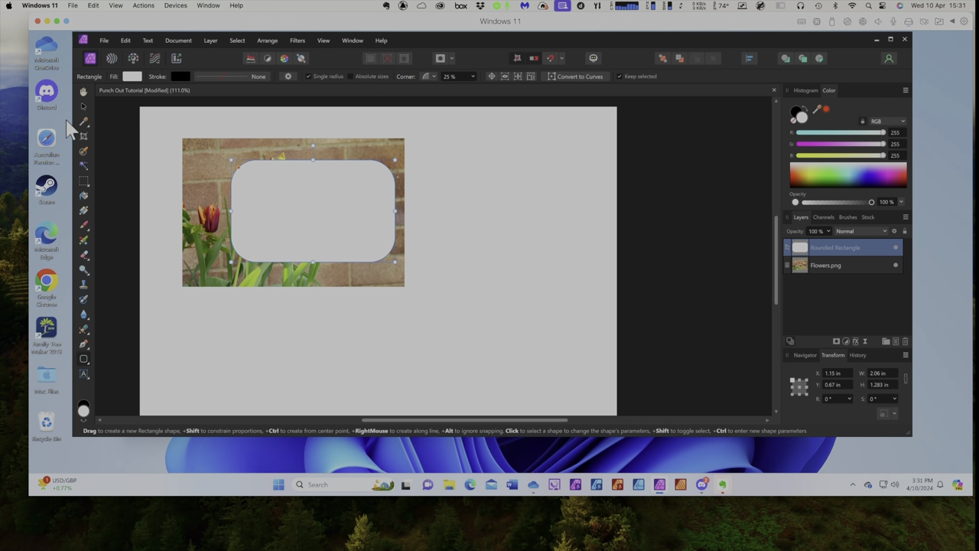
left_click(81, 105)
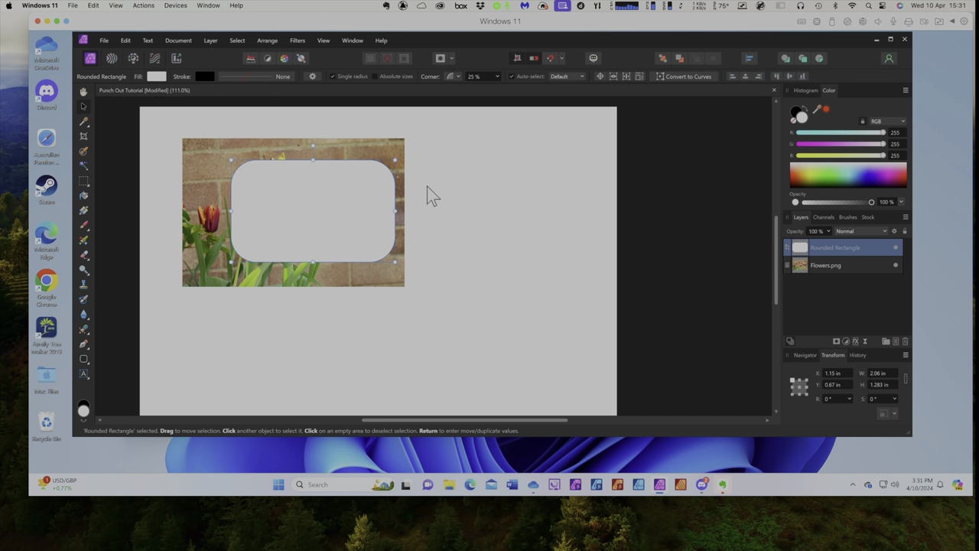
left_click(486, 229)
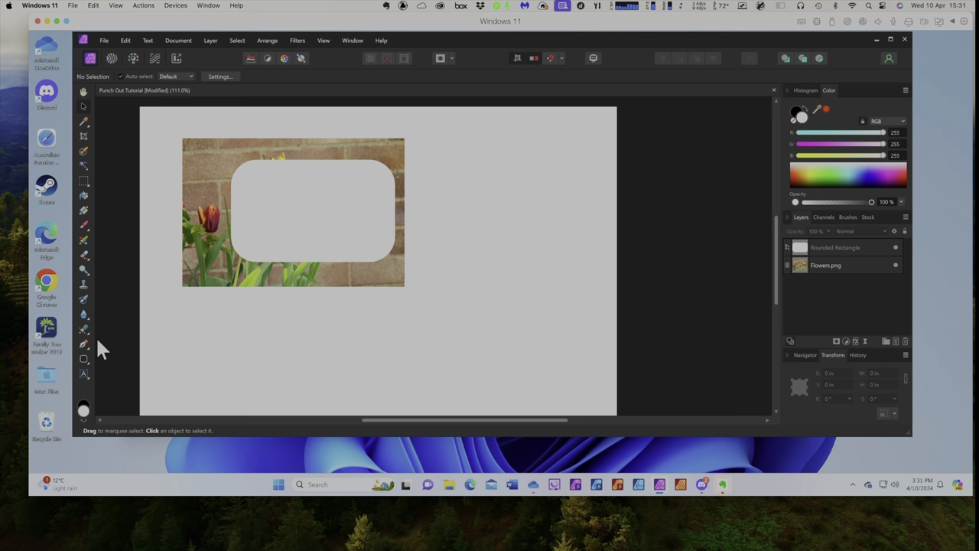
Draw a yellow ellipse inside the grey rounded rectangle and centre it there
left_click(84, 359)
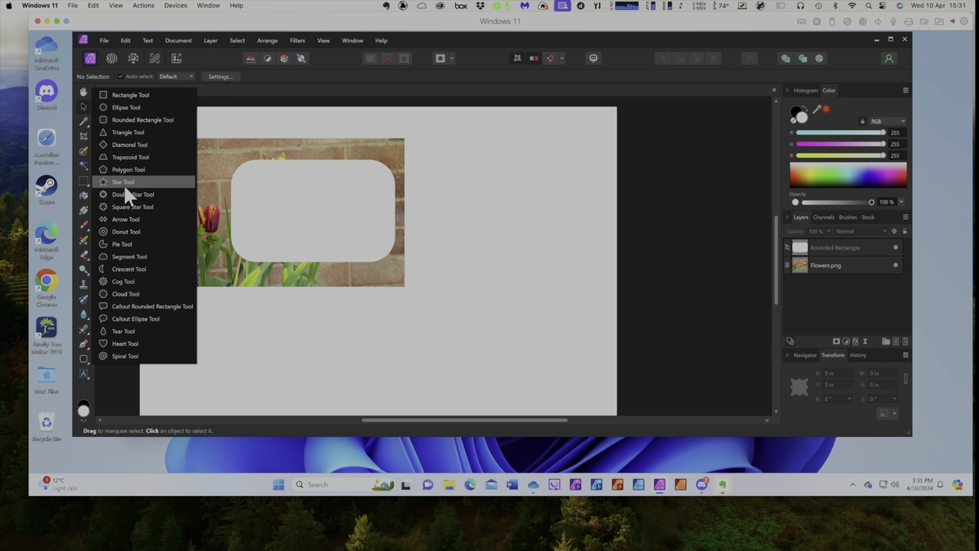
left_click(122, 107)
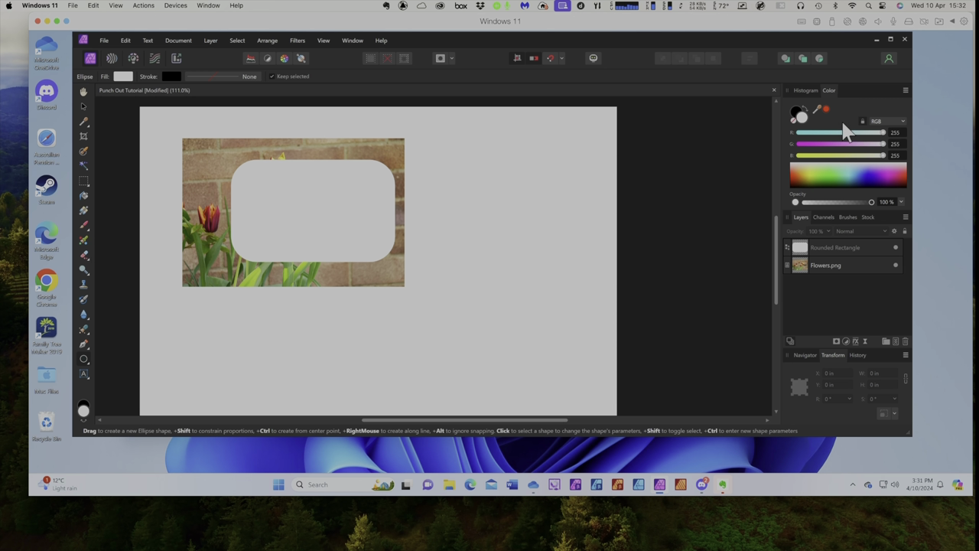
left_click(809, 180)
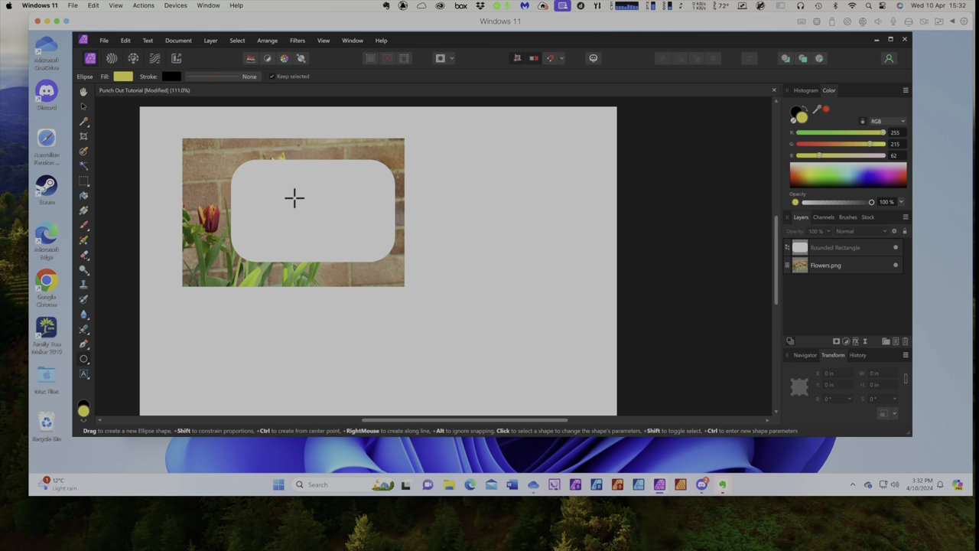
left_click_drag(291, 192, 346, 241)
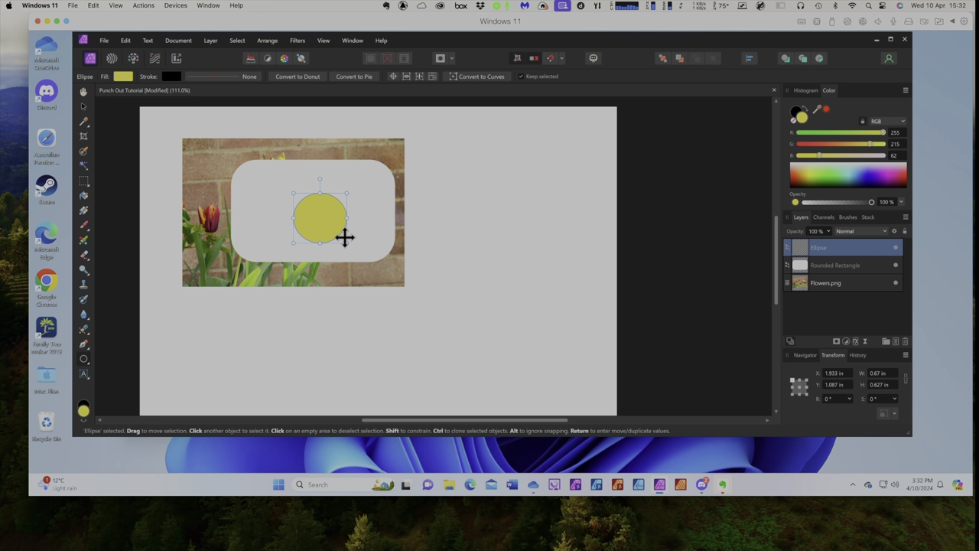
left_click(83, 106)
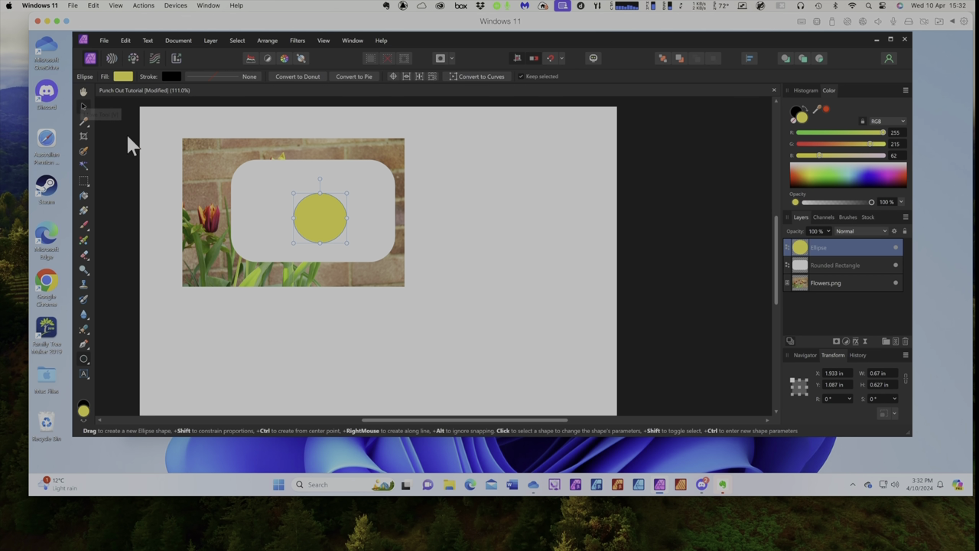
left_click_drag(321, 222, 302, 208)
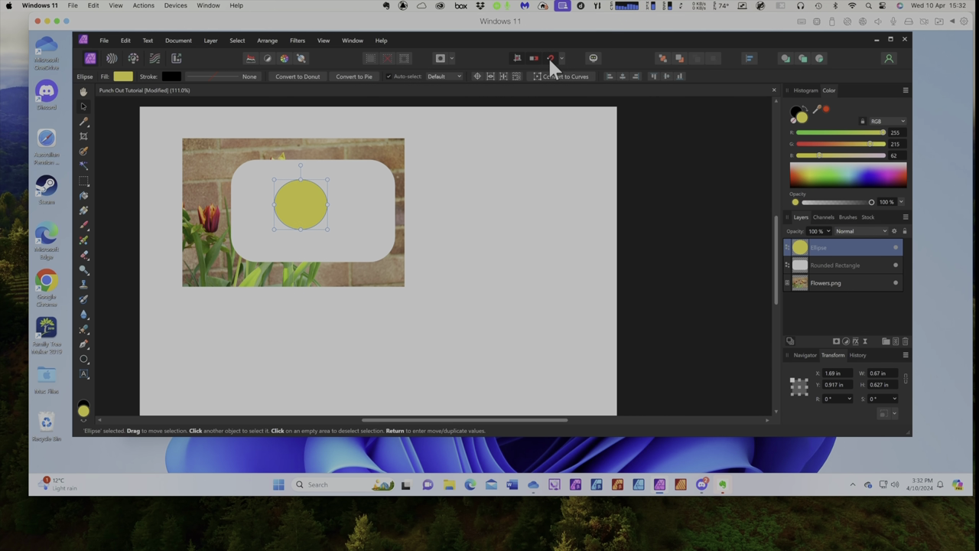
left_click_drag(302, 212, 311, 208)
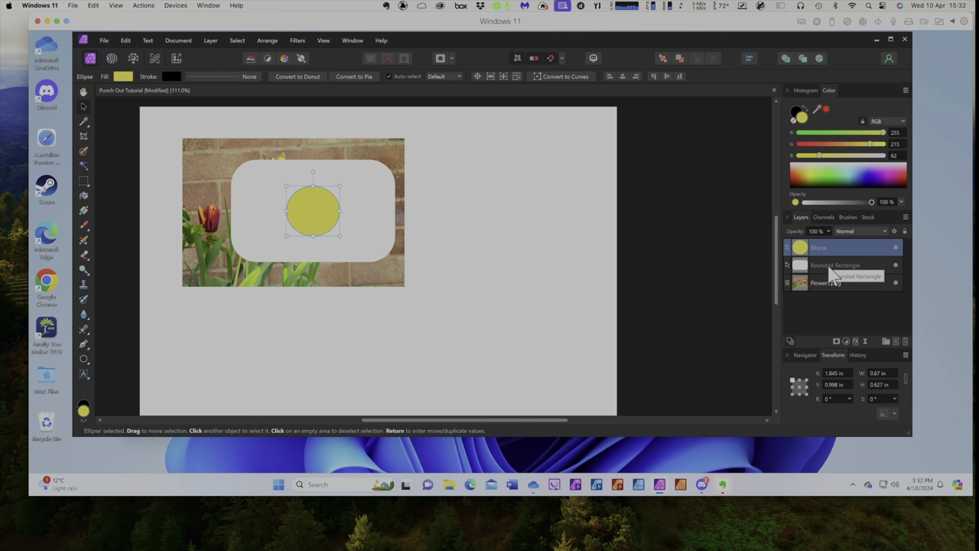
Subtract the ellipse from the rounded rectangle with Layer > Geometry > Subtract, then nudge the result
left_click(832, 268, "shift")
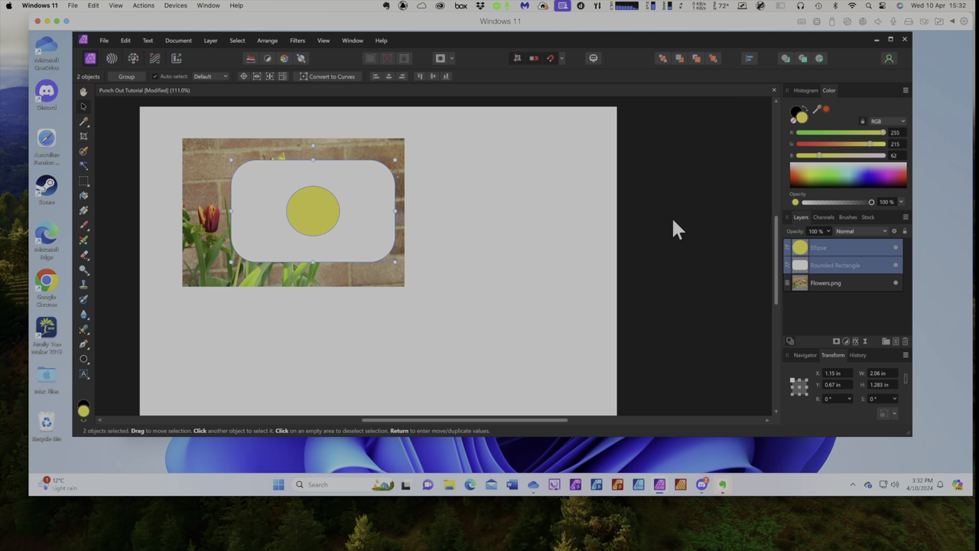
left_click(210, 42)
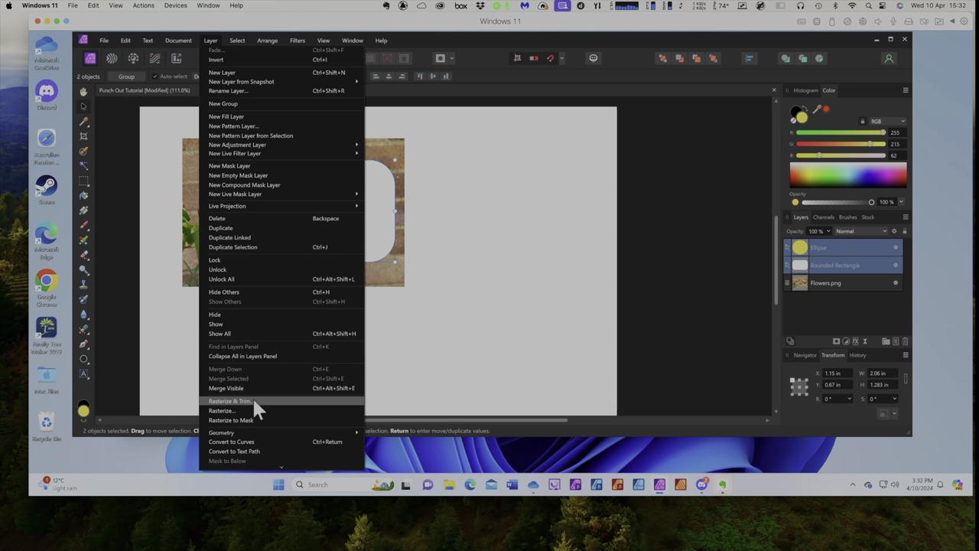
mouse_move(222, 432)
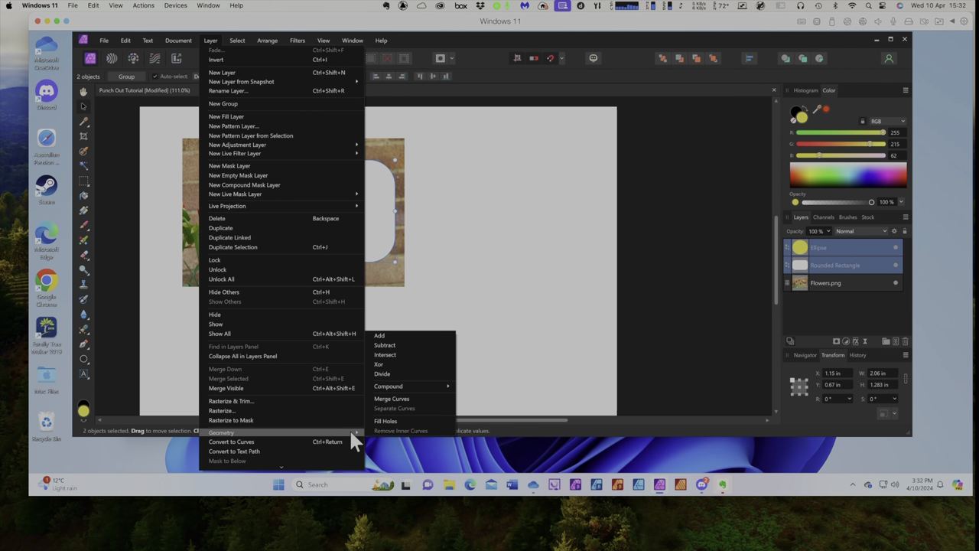
left_click(405, 345)
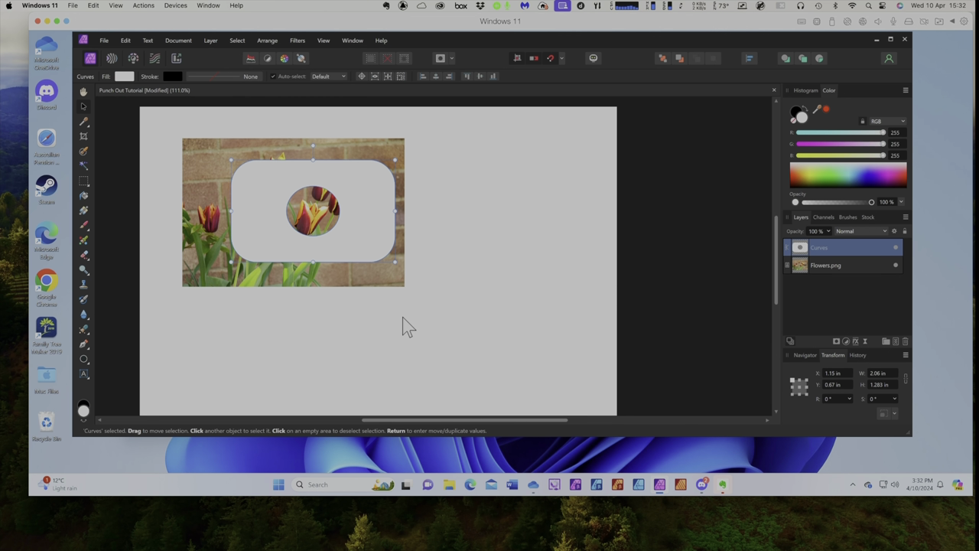
left_click(449, 209)
left_click_drag(346, 186, 349, 193)
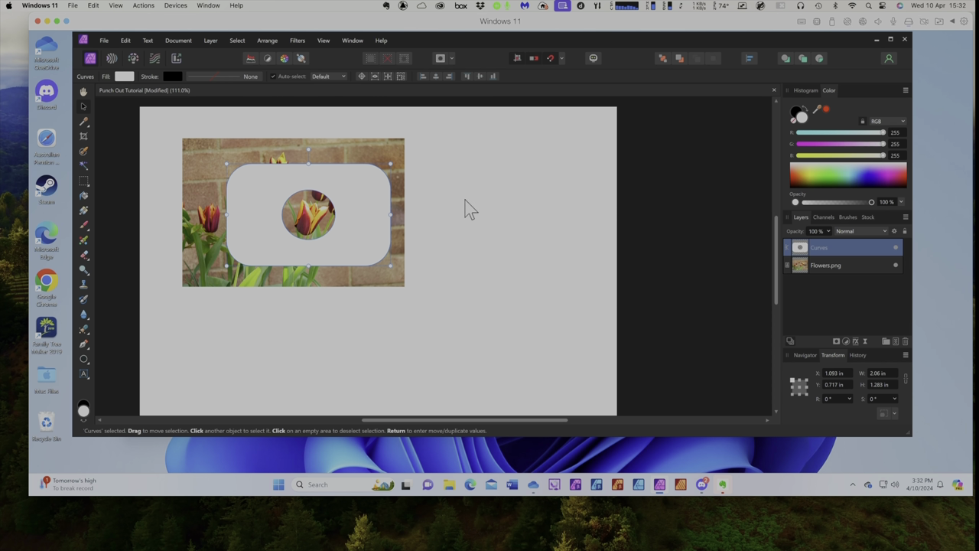
left_click(484, 218)
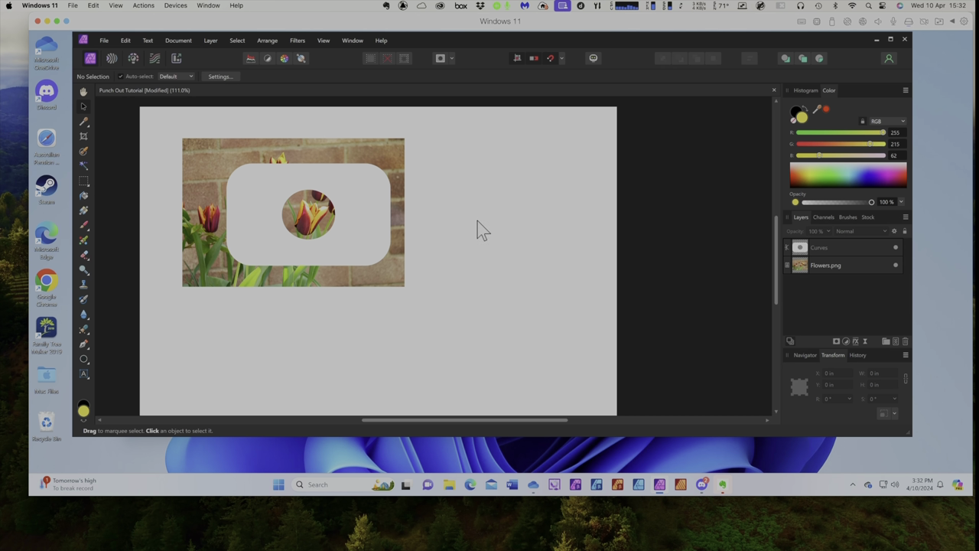
left_click(86, 359)
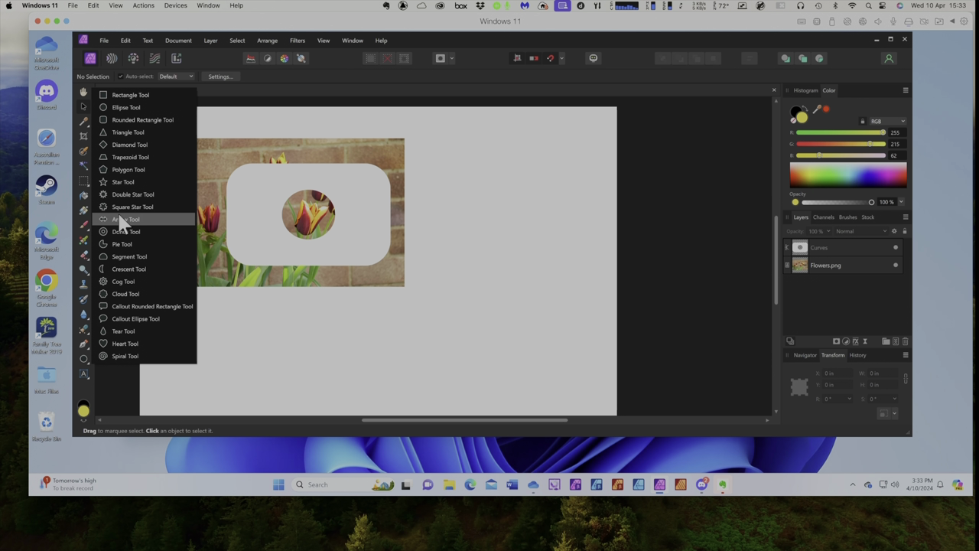
Draw a tall blue rectangle to the right of the tulip photo
left_click(130, 94)
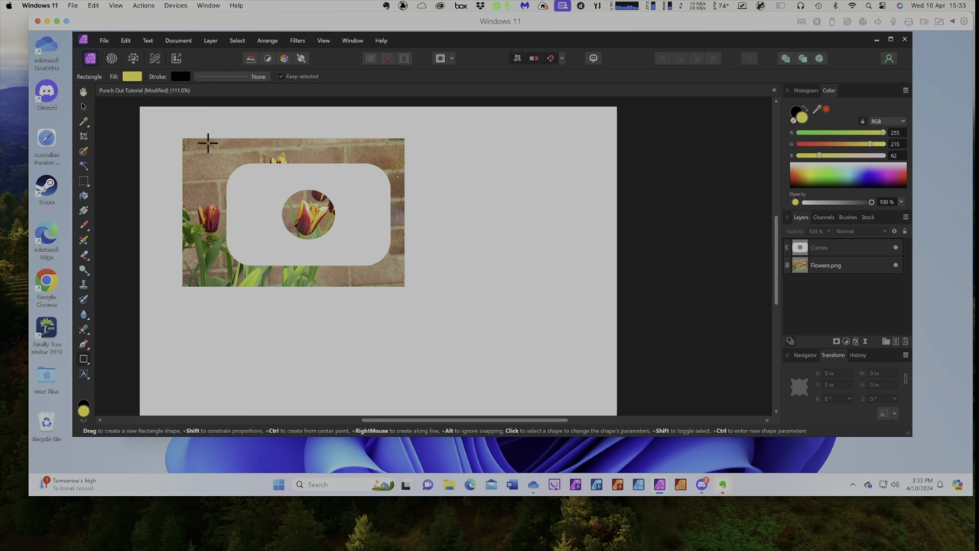
left_click(868, 181)
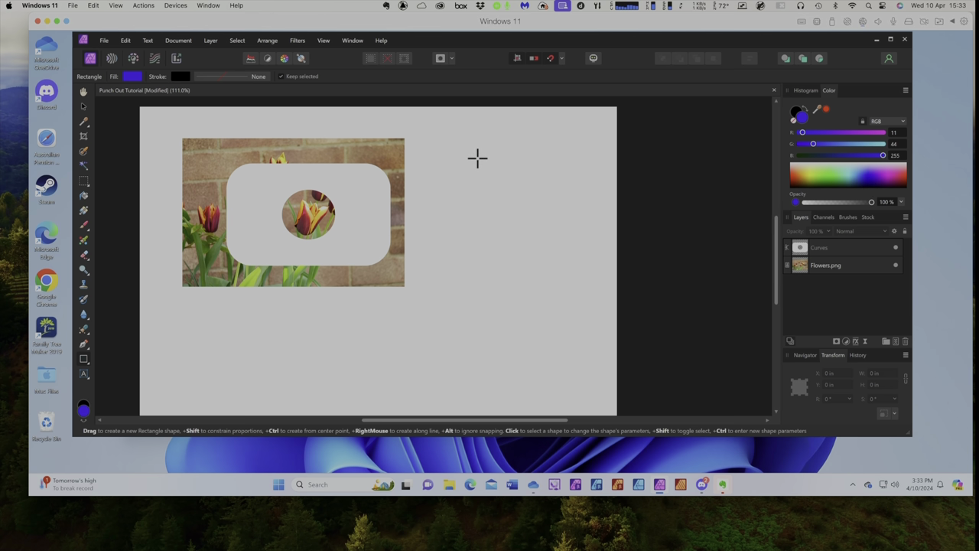
left_click_drag(482, 147, 599, 369)
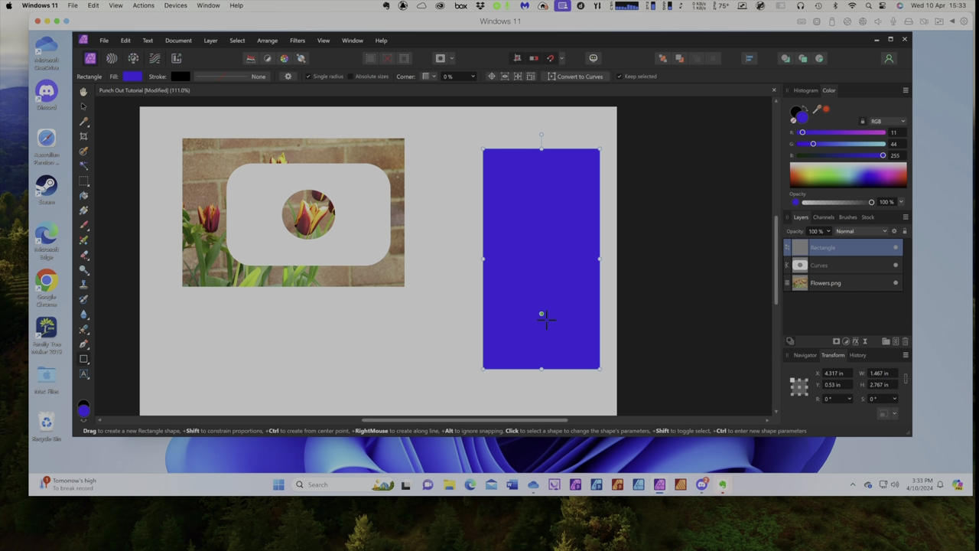
Deselect the rectangle and set the fill colour to pure white (255, 255, 255)
left_click(82, 104)
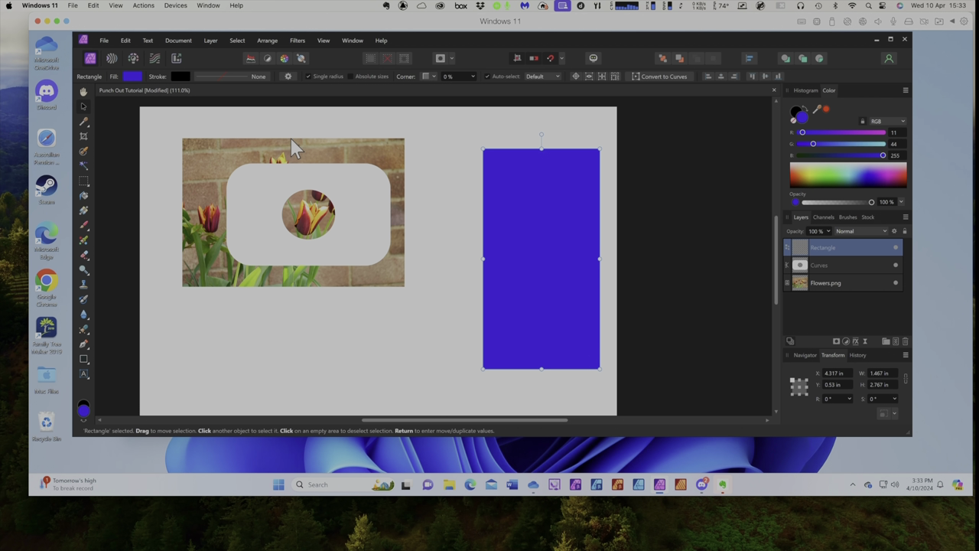
left_click(447, 174)
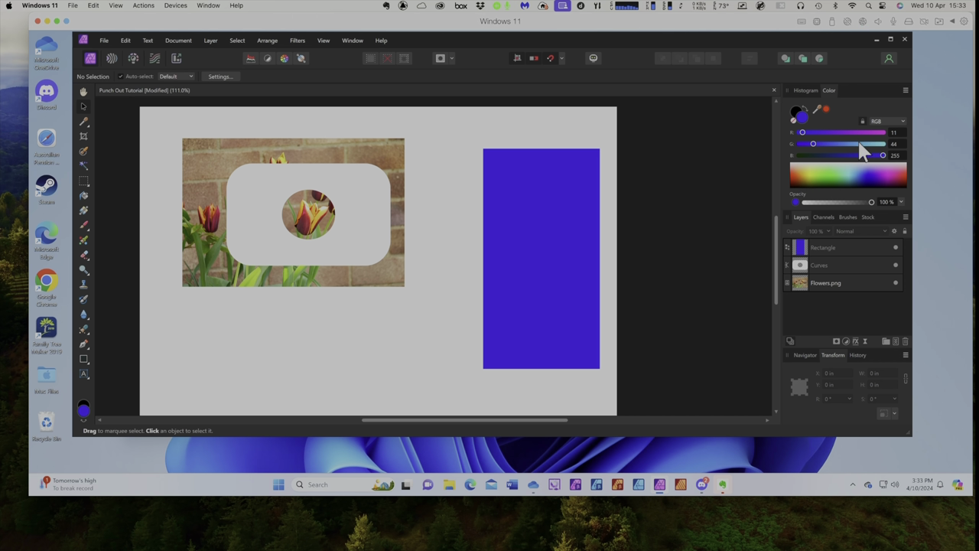
left_click(799, 173)
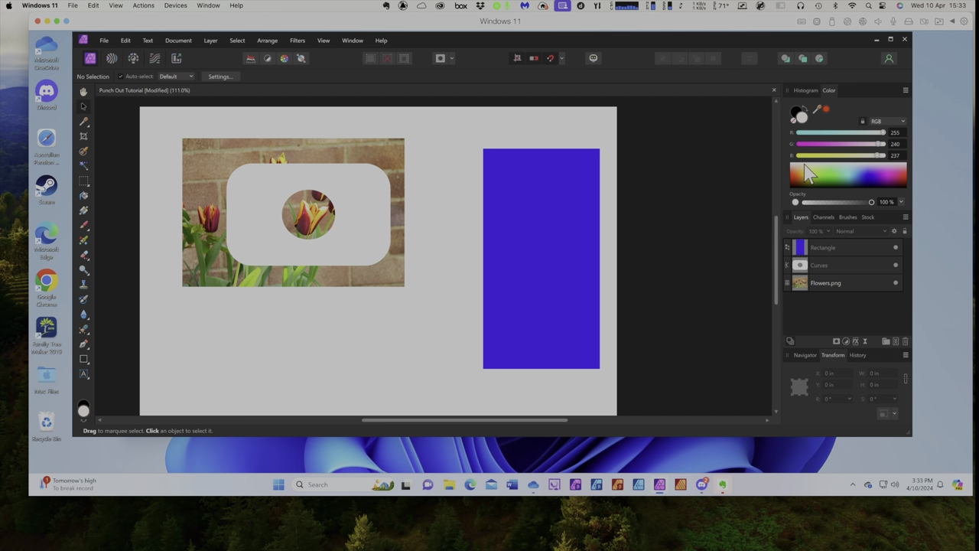
mouse_move(884, 144)
left_mouse_down()
mouse_move(896, 144)
mouse_move(887, 156)
left_mouse_up()
Draw a rounded rectangle over the blue rectangle's left edge, shift it left, and fill it green
left_click(86, 357)
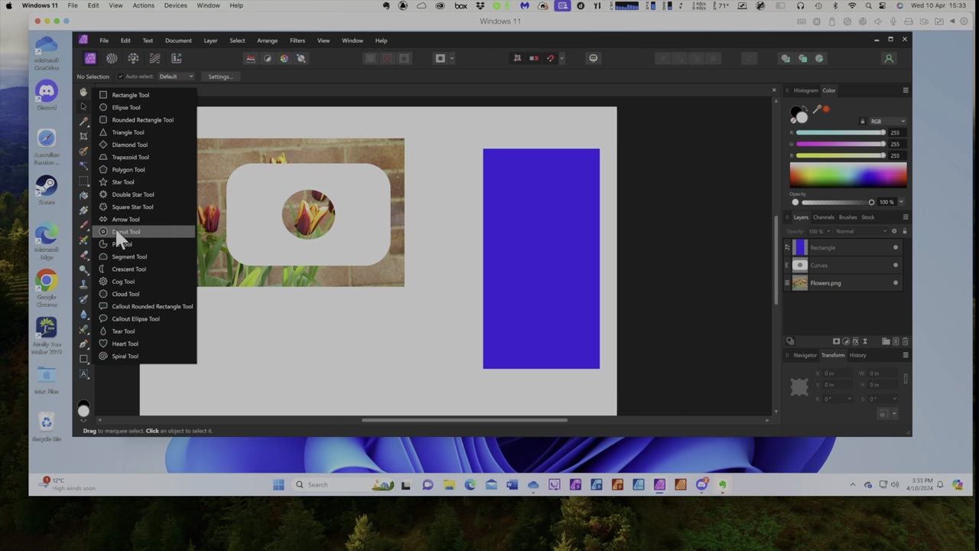
left_click(126, 121)
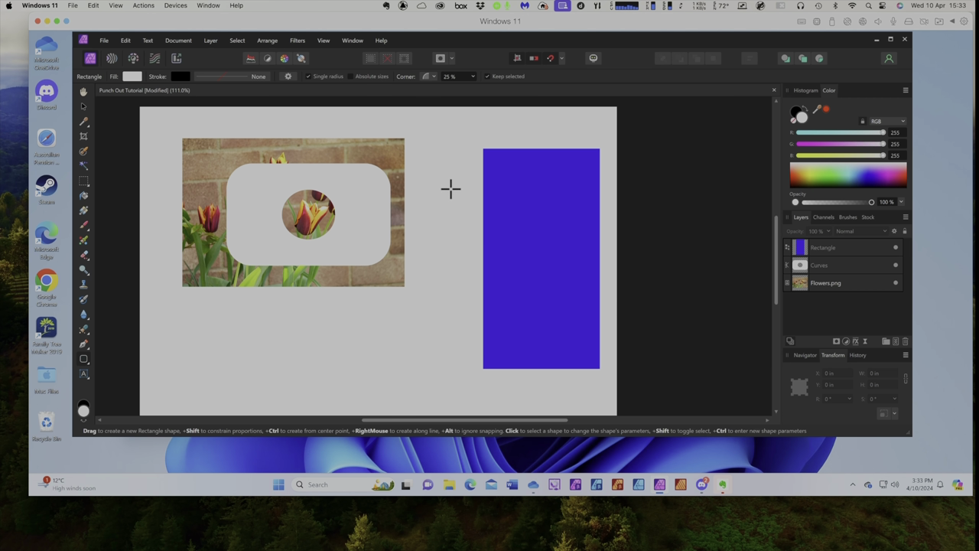
left_click_drag(456, 189, 532, 321)
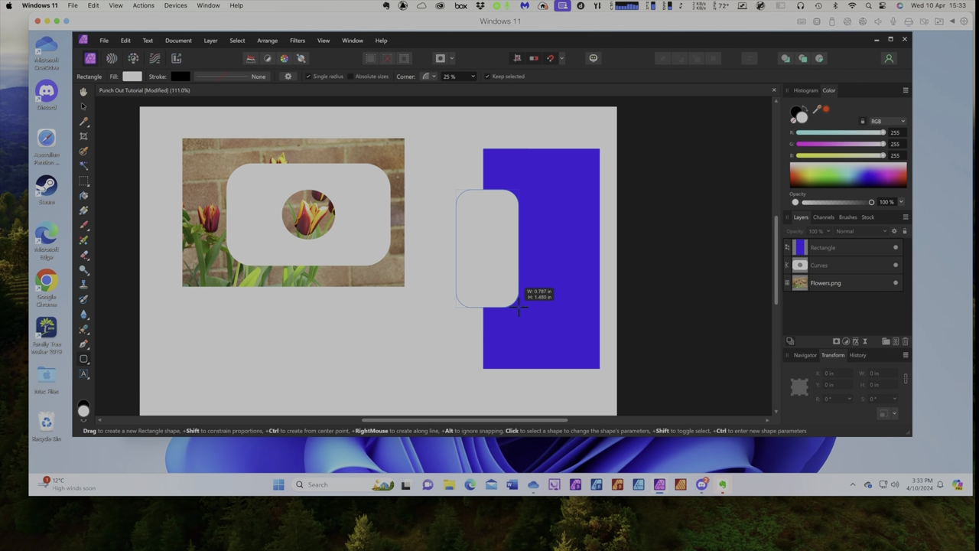
left_click_drag(532, 321, 533, 320)
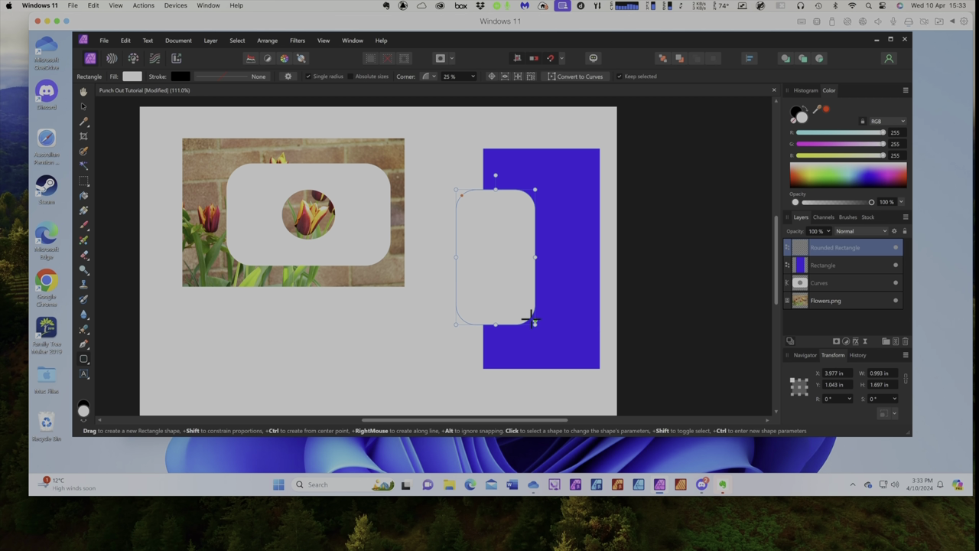
left_click(84, 105)
left_click_drag(498, 265, 491, 262)
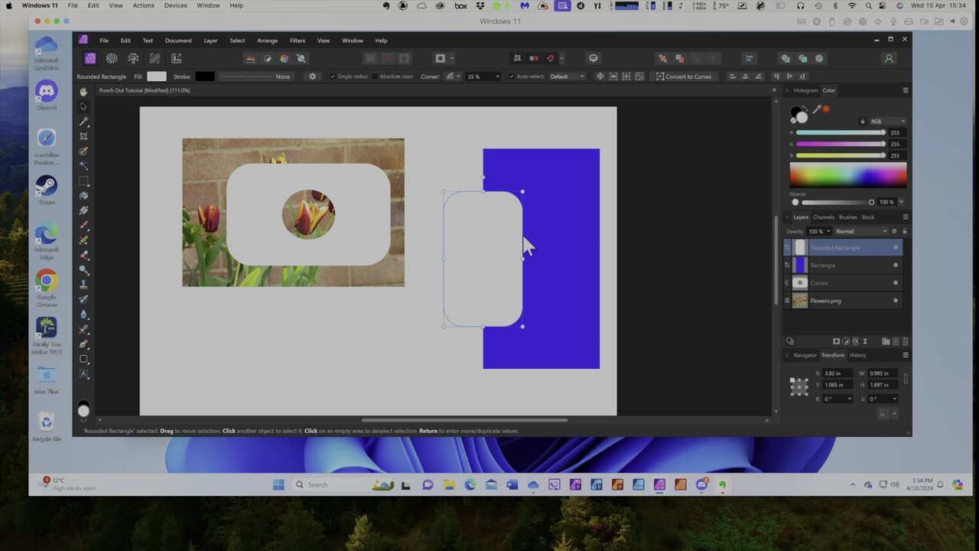
left_click(436, 147)
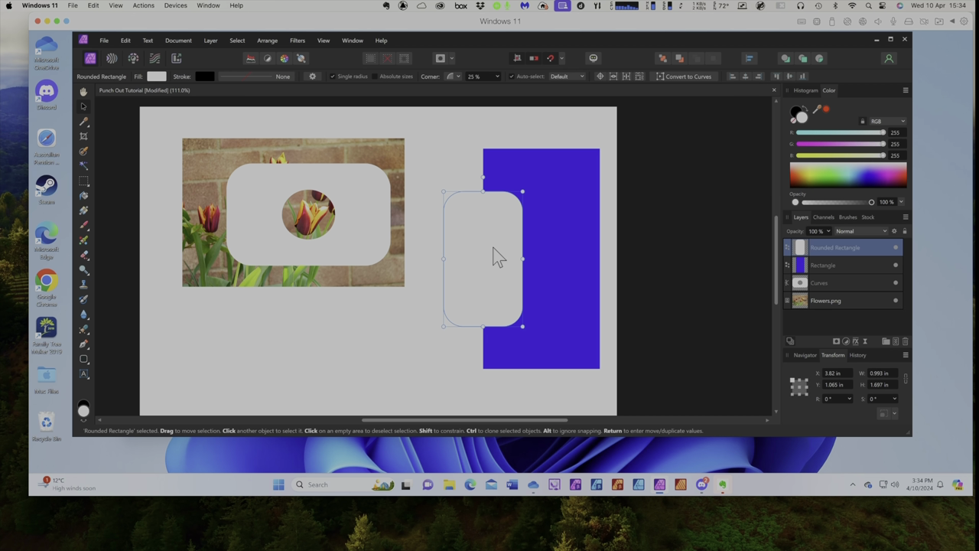
left_click(830, 182)
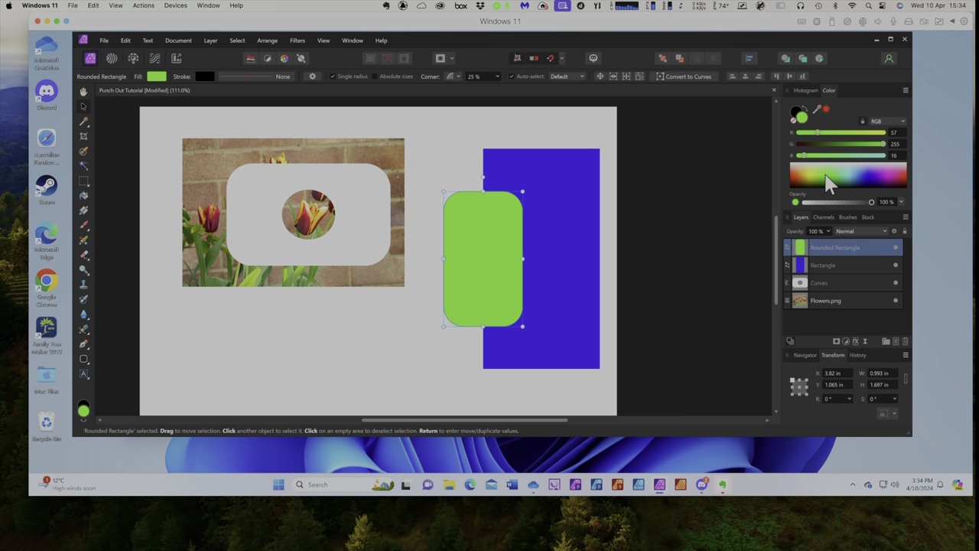
left_click(457, 147)
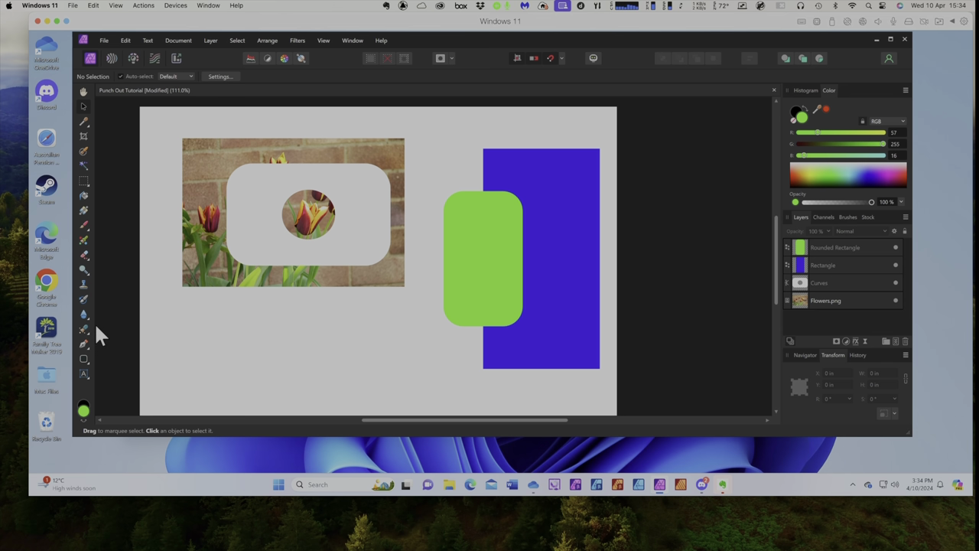
Draw a red circle inside the green rounded rectangle and nudge it to the centre
left_click(85, 358)
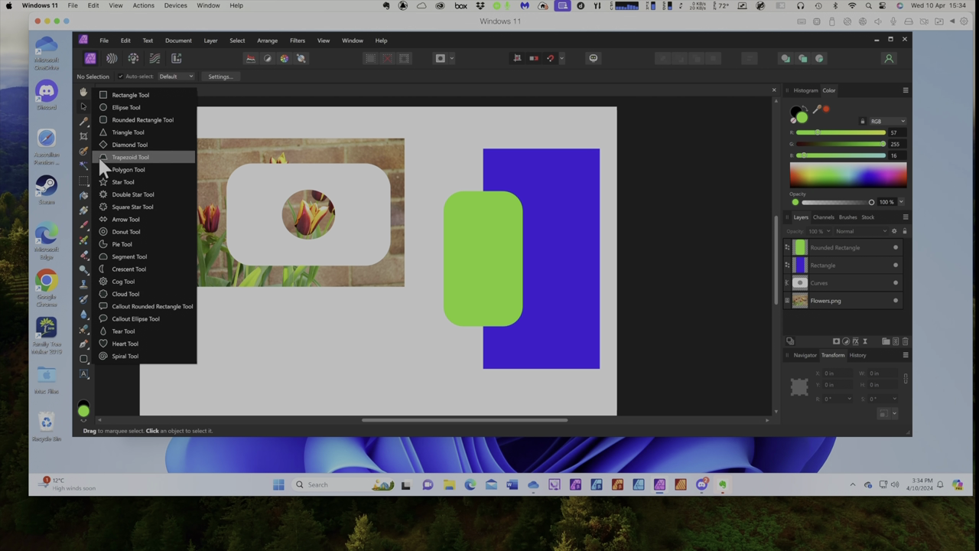
left_click(125, 107)
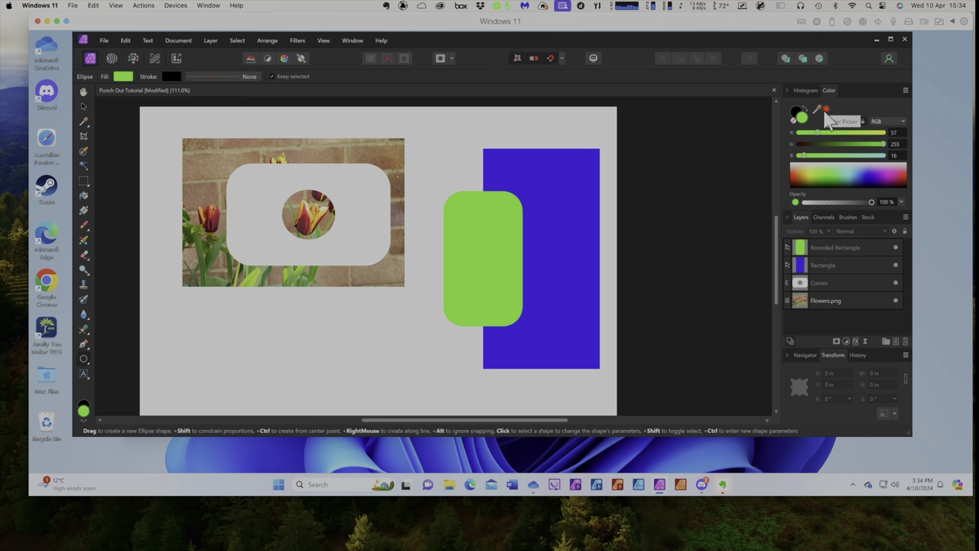
left_click(826, 109)
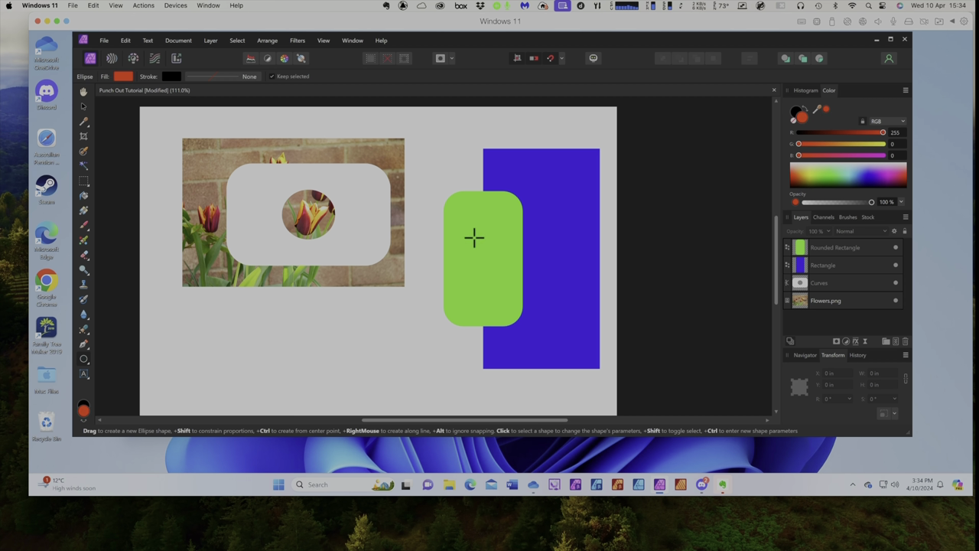
left_click_drag(467, 235, 507, 282)
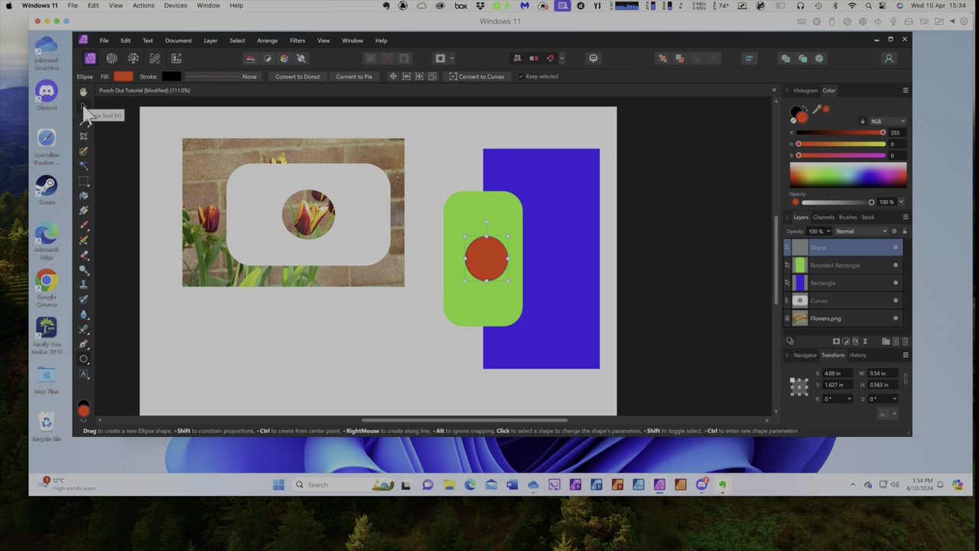
left_click(83, 106)
left_click_drag(482, 267, 477, 264)
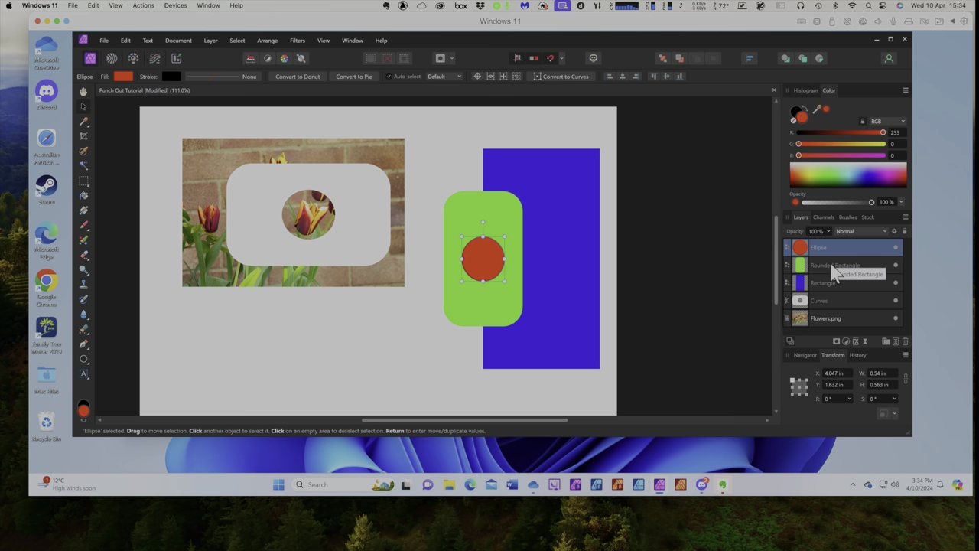
Subtract the red circle from the green rounded rectangle with Layer > Geometry > Subtract
left_click(836, 272, "shift")
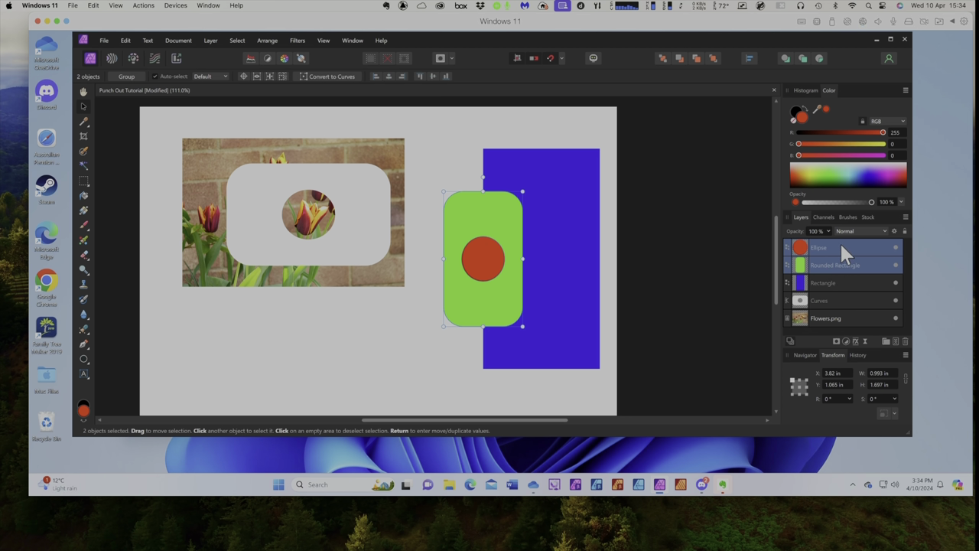
left_click(208, 38)
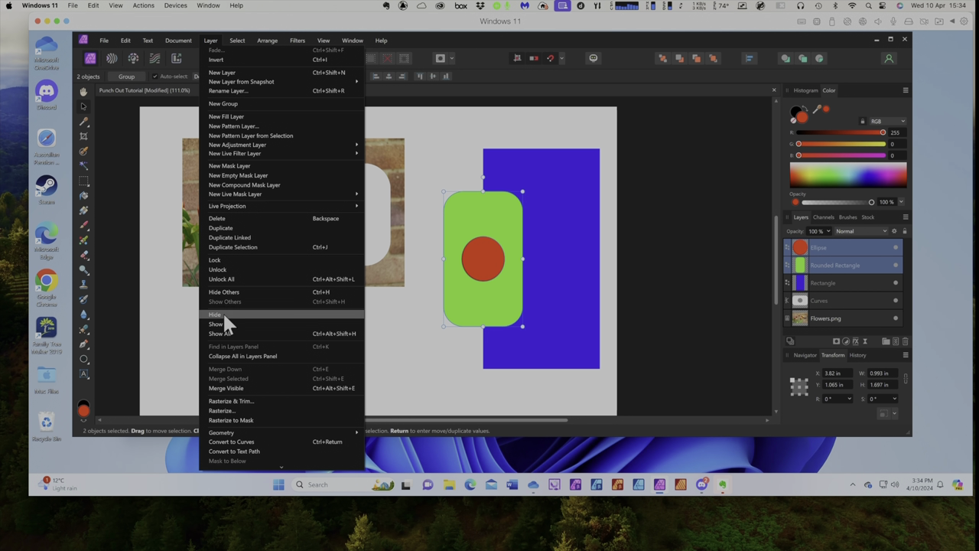
mouse_move(221, 432)
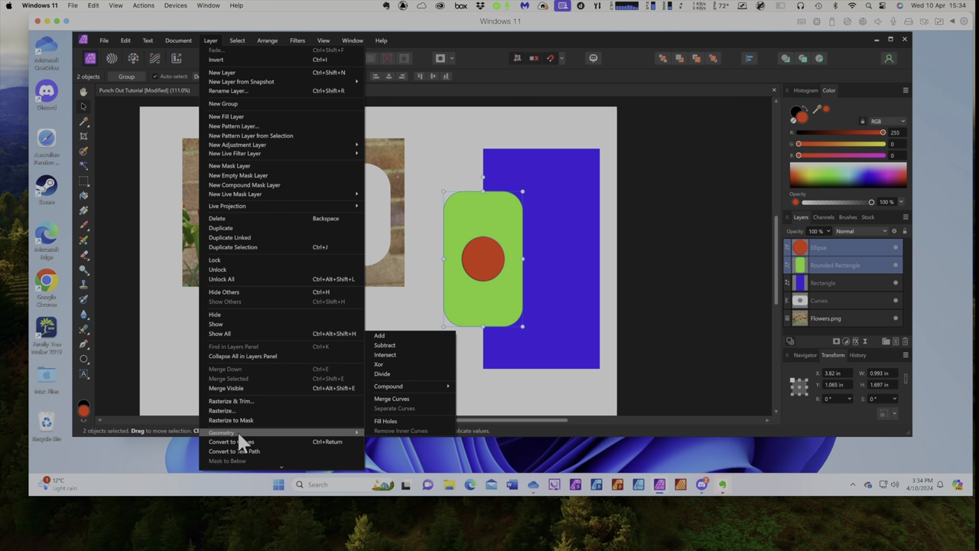
left_click(402, 343)
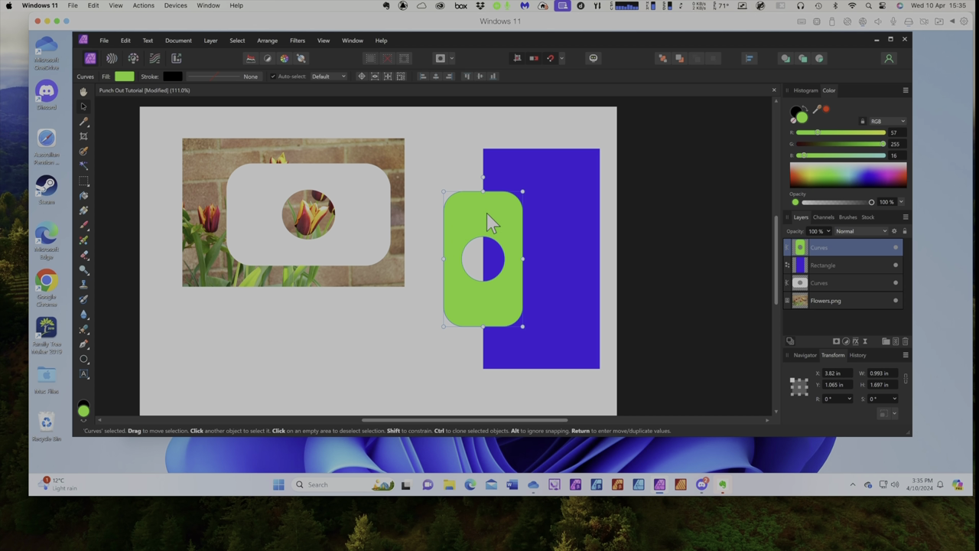
Move the punched shape into its final position over the blue rectangle
left_click_drag(487, 212, 488, 202)
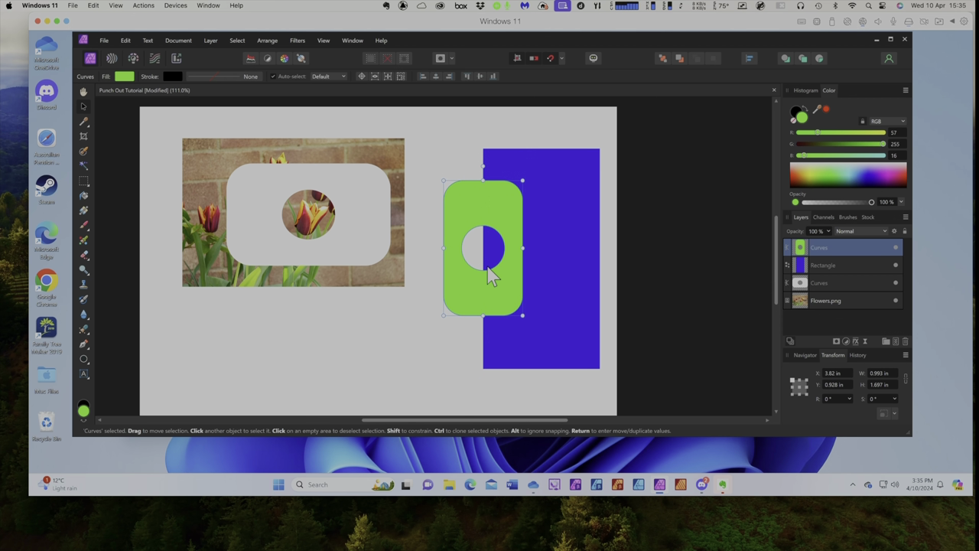
mouse_move(465, 204)
left_mouse_down()
mouse_move(571, 208)
mouse_move(472, 202)
mouse_move(476, 181)
mouse_move(464, 235)
left_mouse_up()
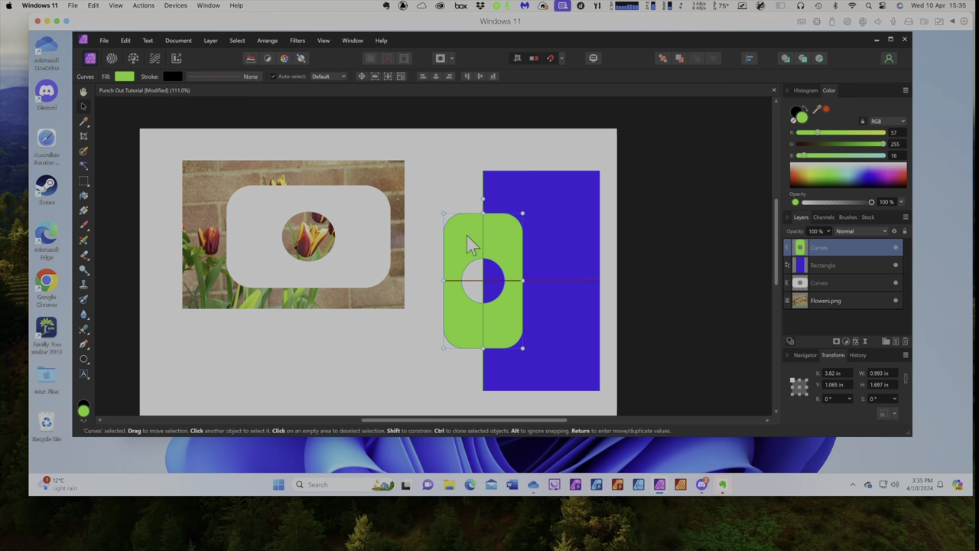
left_click_drag(466, 234, 463, 235)
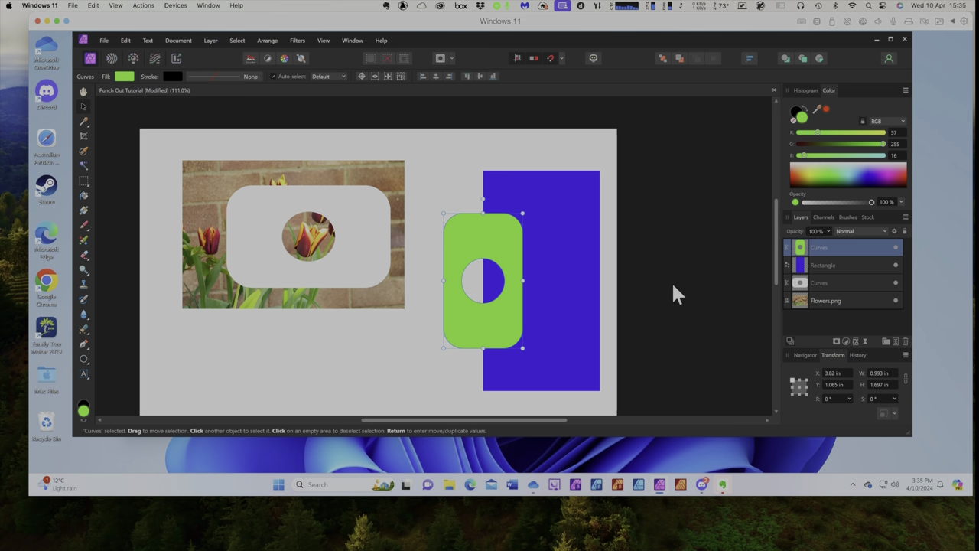
scroll(664, 284, "down", 1)
scroll(663, 284, "up", 1)
scroll(665, 281, "down", 1)
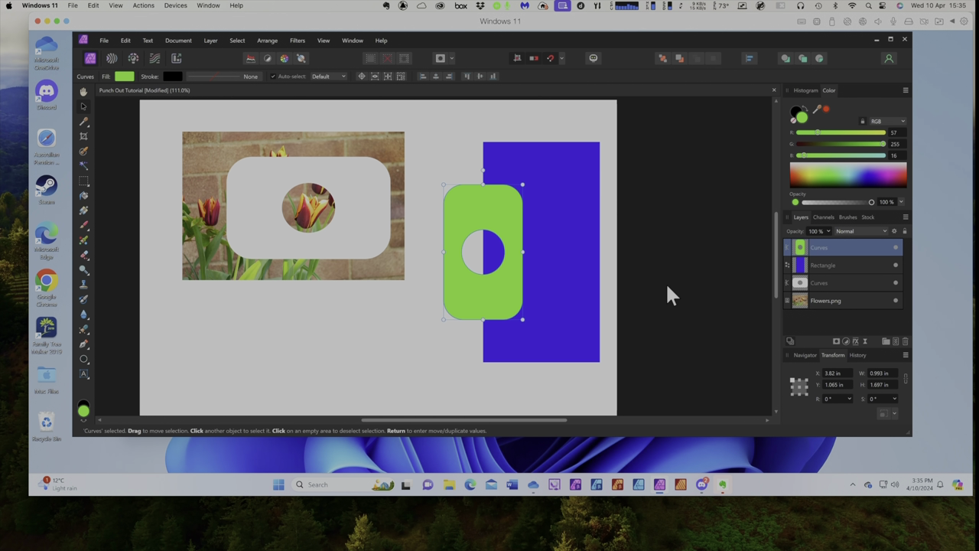
scroll(674, 284, "up", 1)
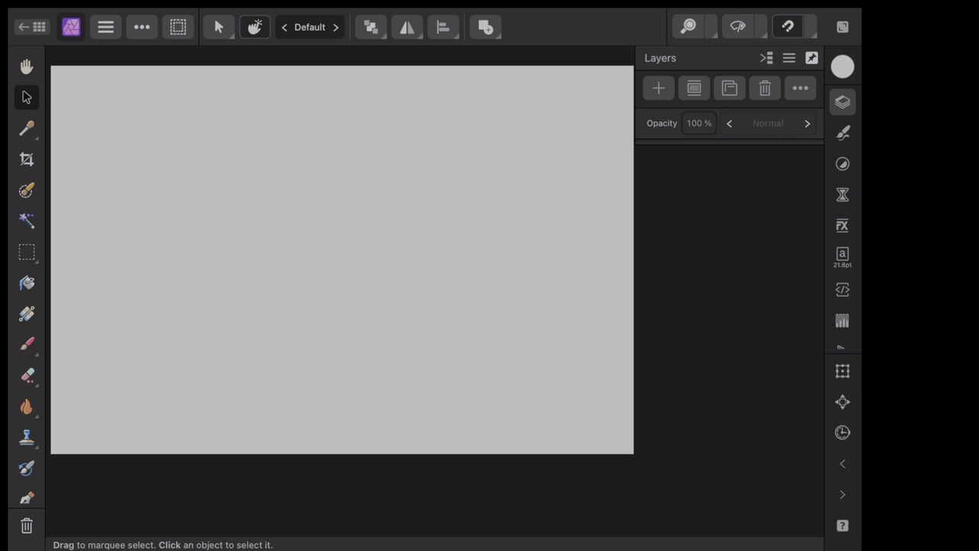
Import the tulip photo from the Photos library via Document > Place
scroll(390, 259, "down", 2)
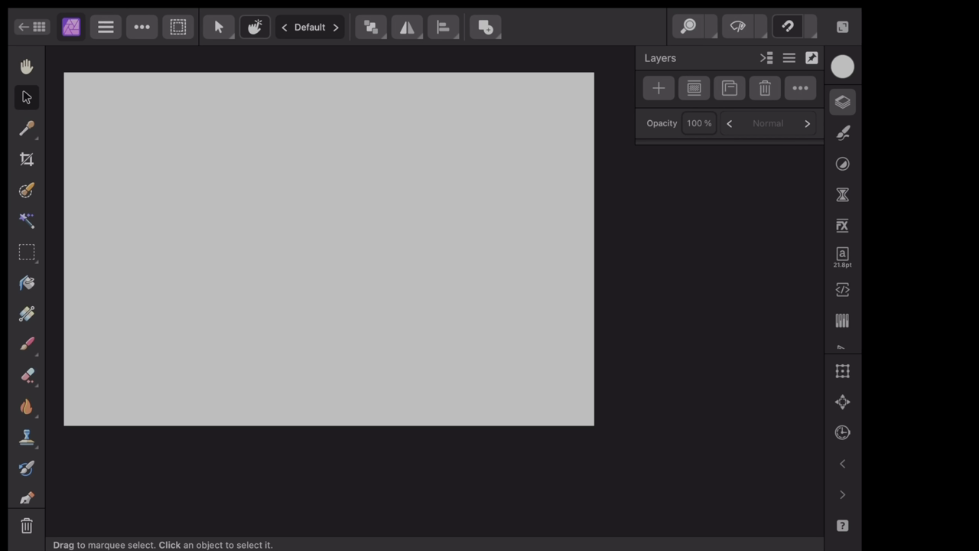
left_click(106, 26)
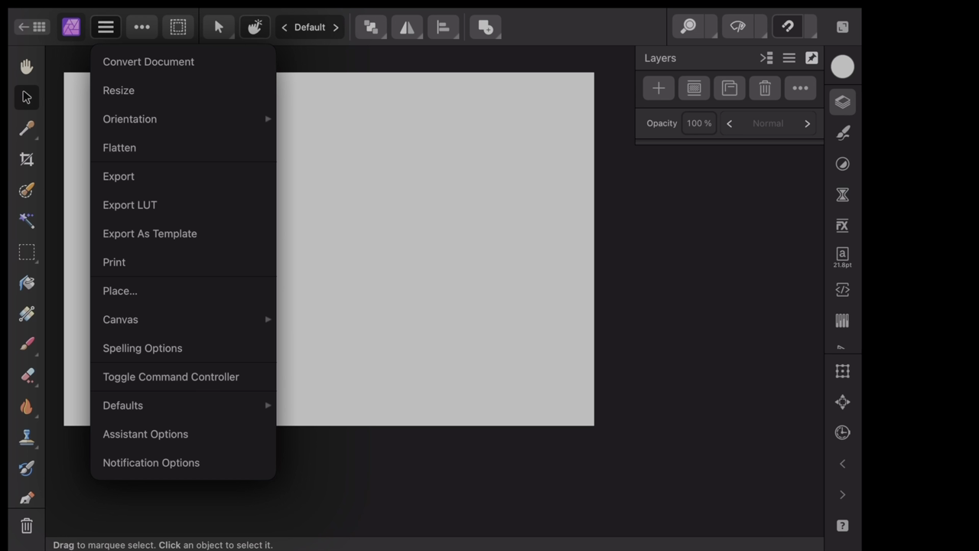
left_click(120, 291)
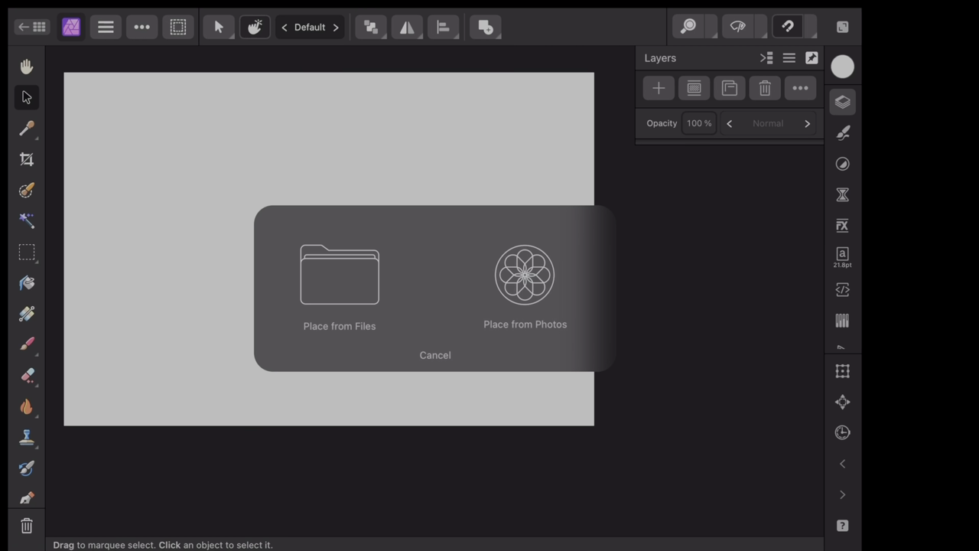
left_click(525, 277)
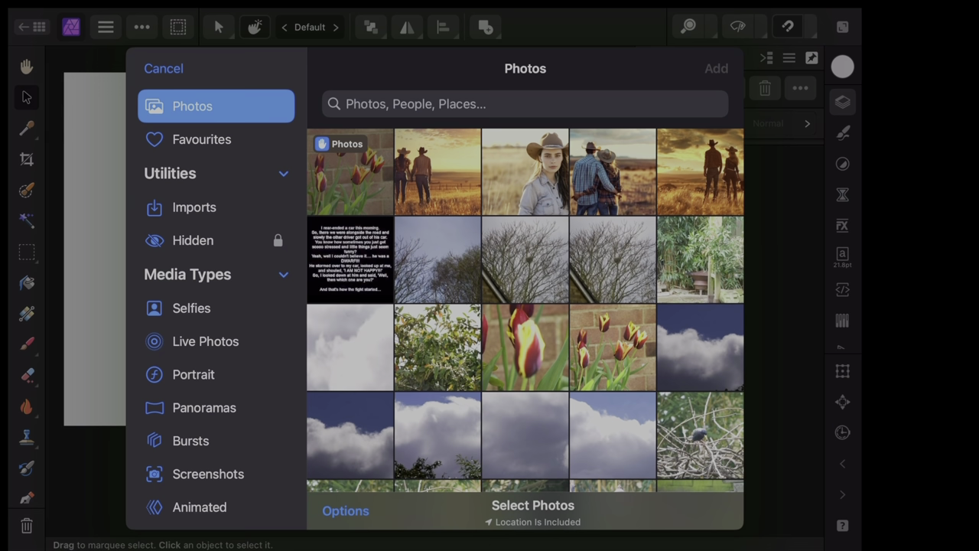
left_click(612, 348)
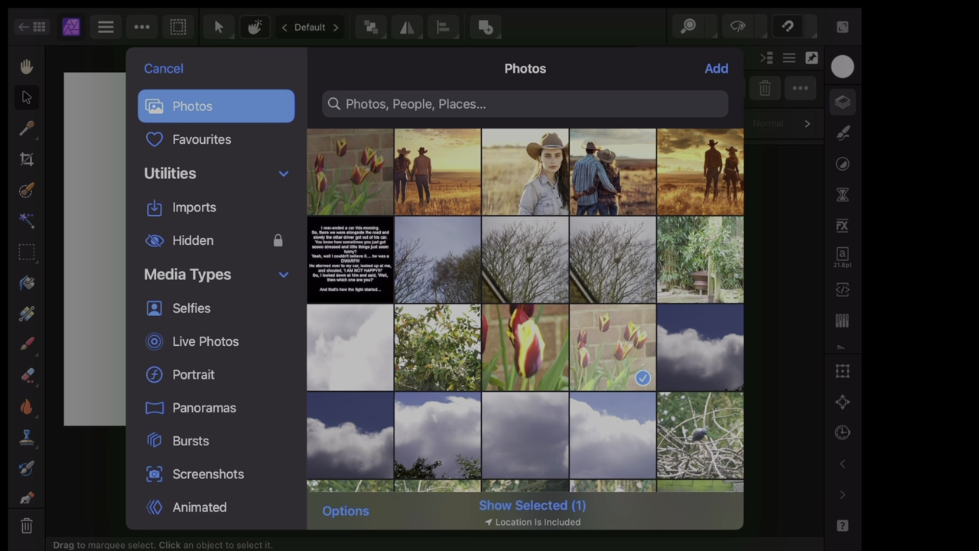
left_click(716, 68)
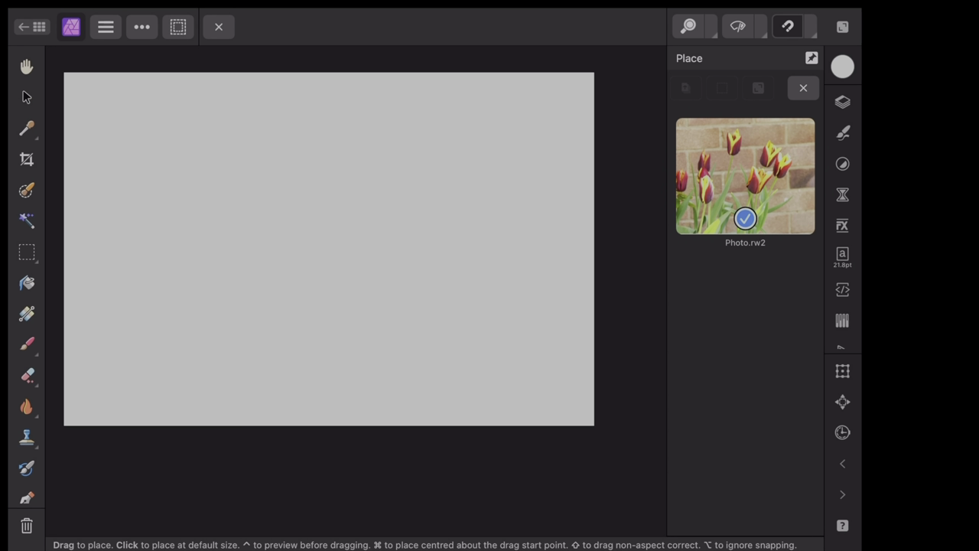
Drag the tulip photo out on the canvas's upper-left, position it, and deselect
left_click_drag(753, 174, 183, 203)
left_click_drag(151, 145, 251, 266)
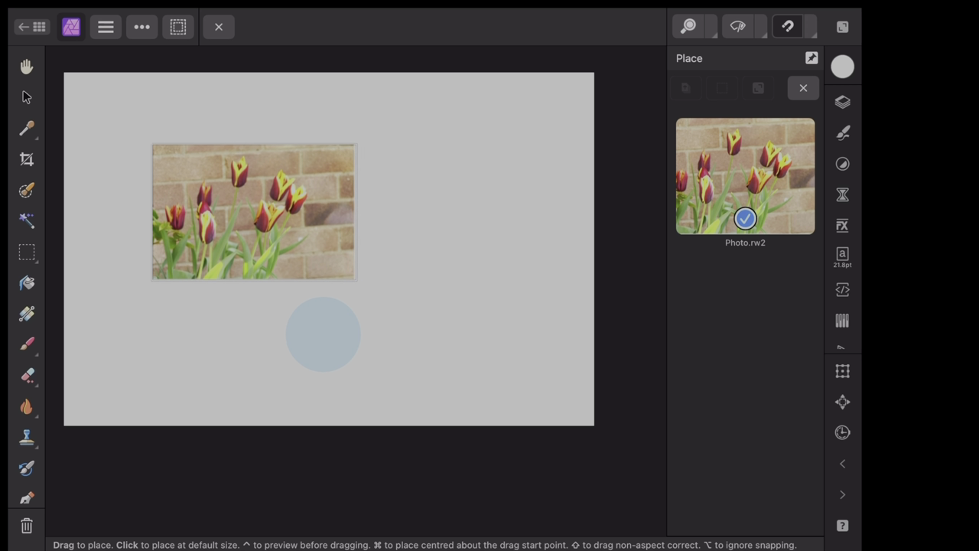
left_click_drag(251, 266, 354, 367)
left_click_drag(298, 224, 253, 212)
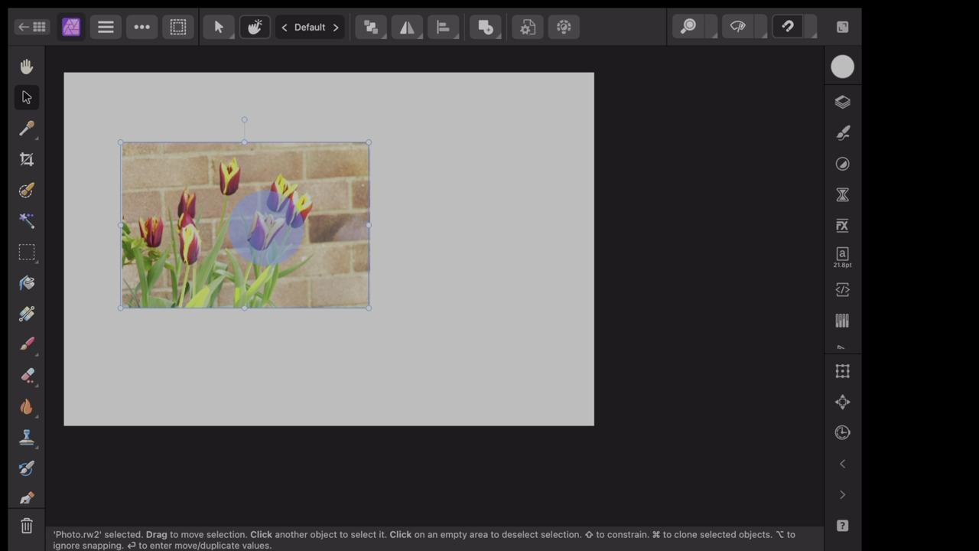
key("ctrl+d")
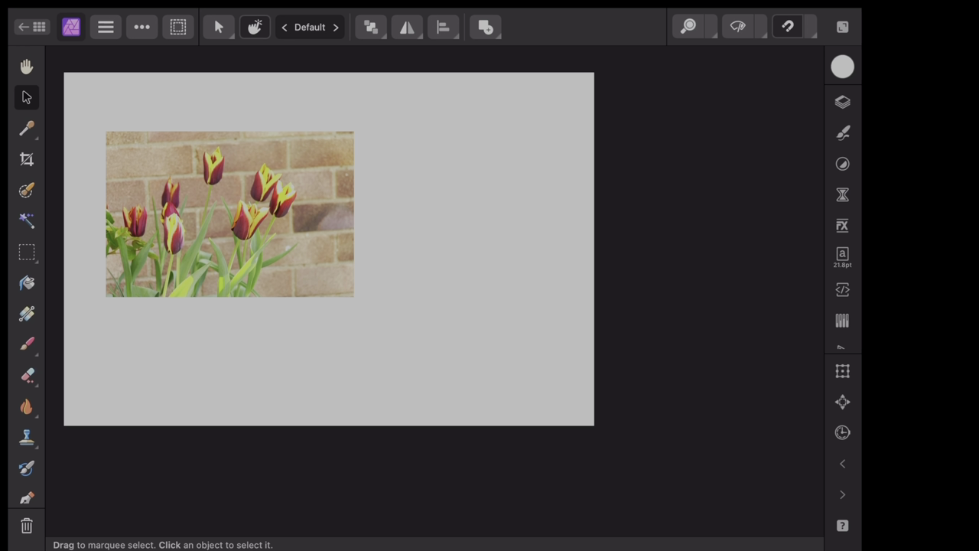
Use the Rounded Rectangle tool to draw a light grey shape across the photo's middle, then deselect
scroll(27, 275, "down", 2)
left_click(26, 459)
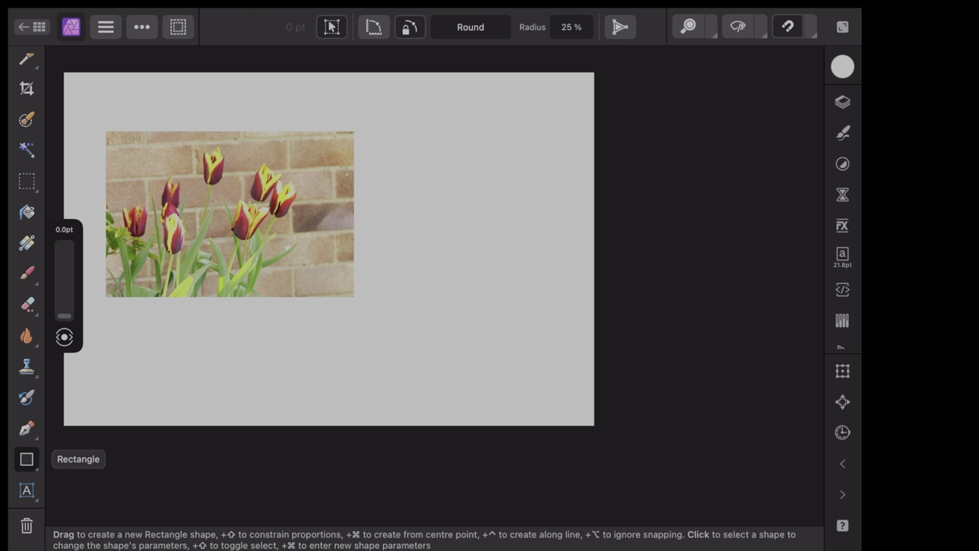
left_click(26, 459)
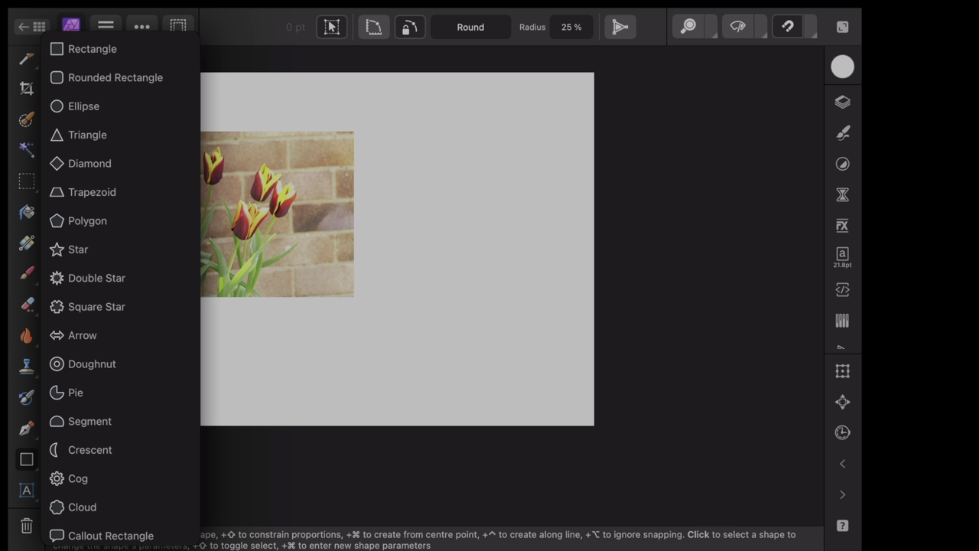
left_click(114, 78)
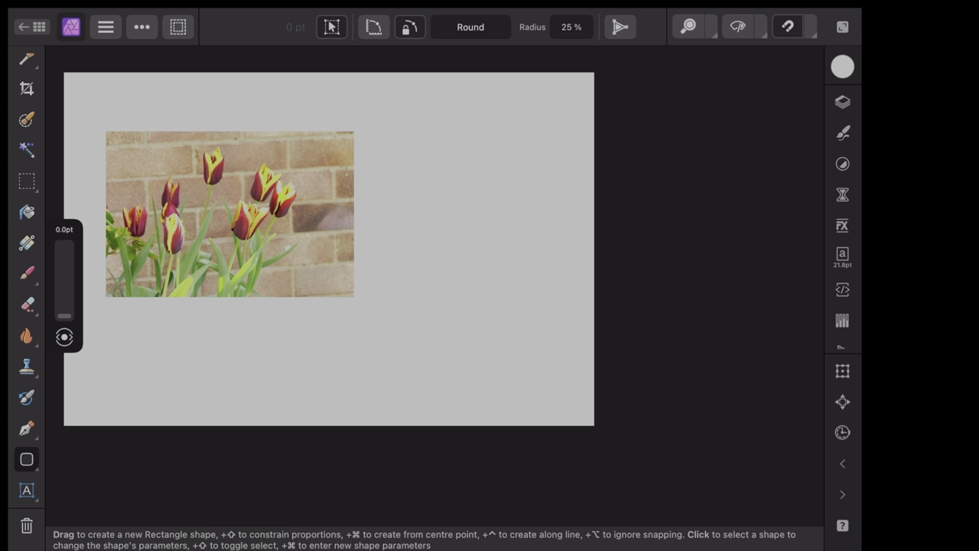
left_click(842, 67)
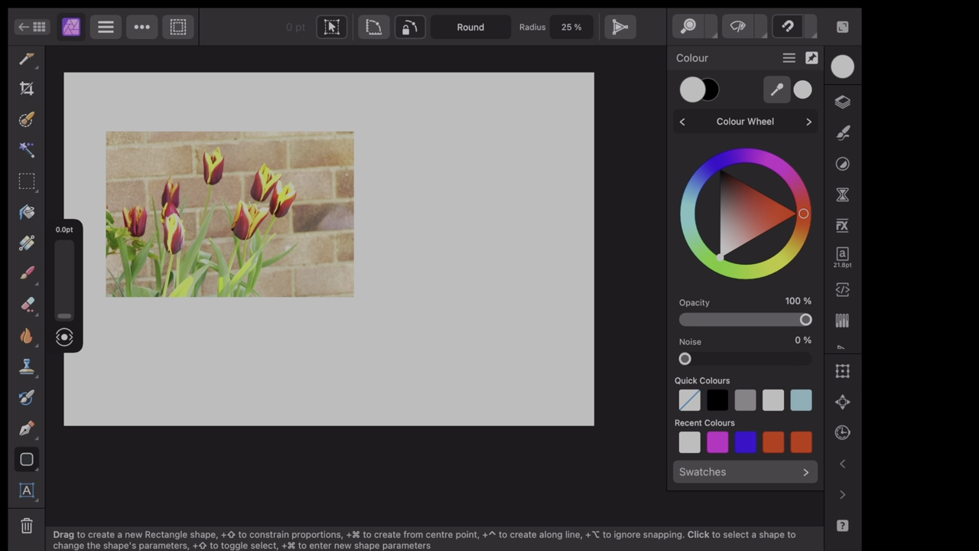
left_click_drag(153, 160, 345, 272)
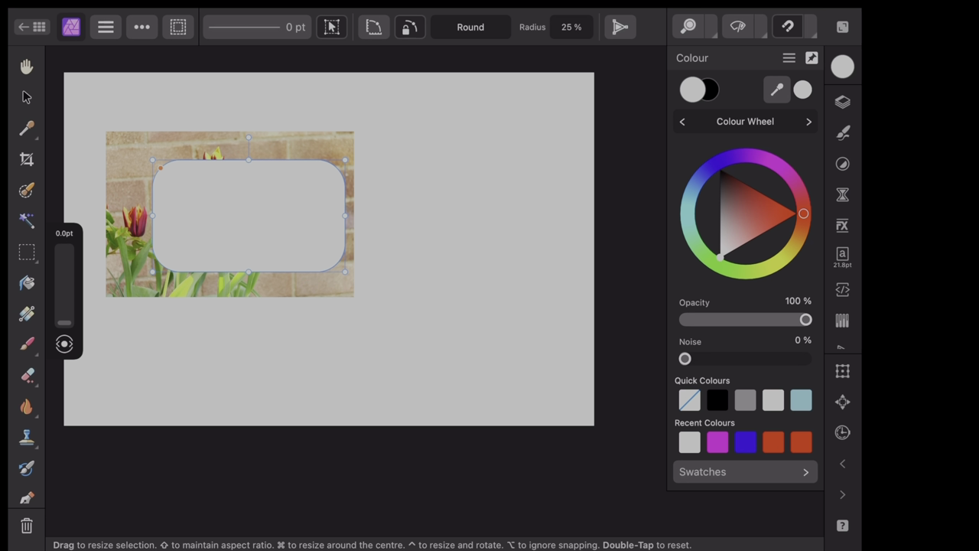
left_click(26, 98)
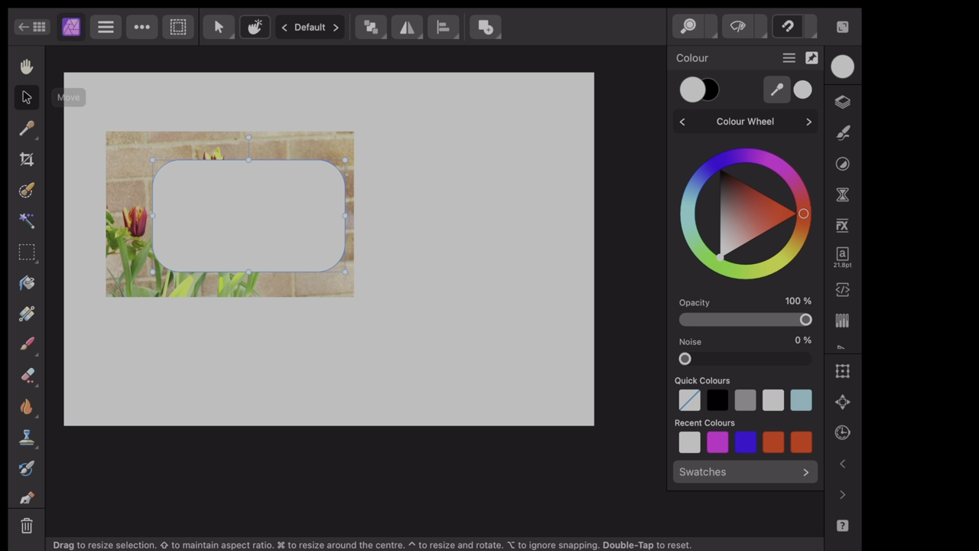
left_click(498, 153)
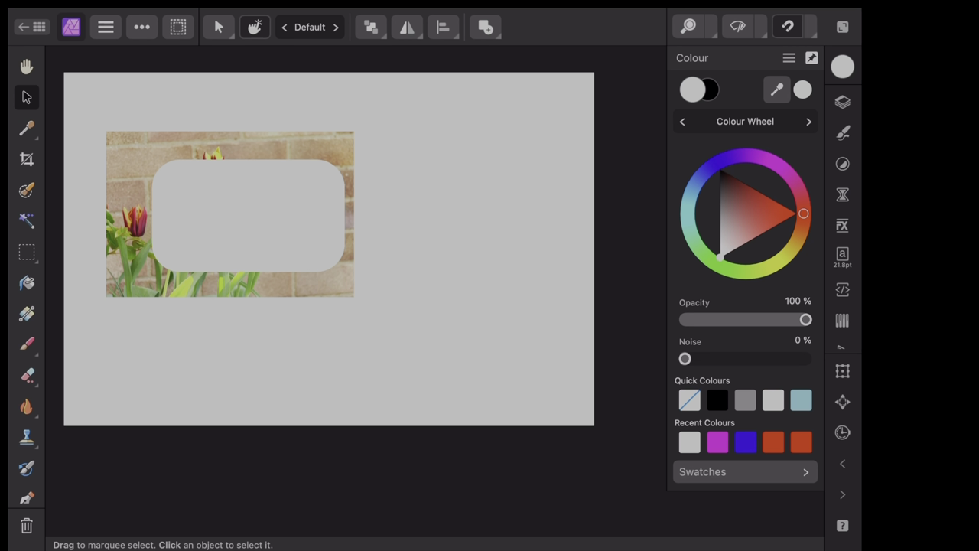
Pick purple and draw a purple circle inside the grey rounded rectangle
left_click(717, 442)
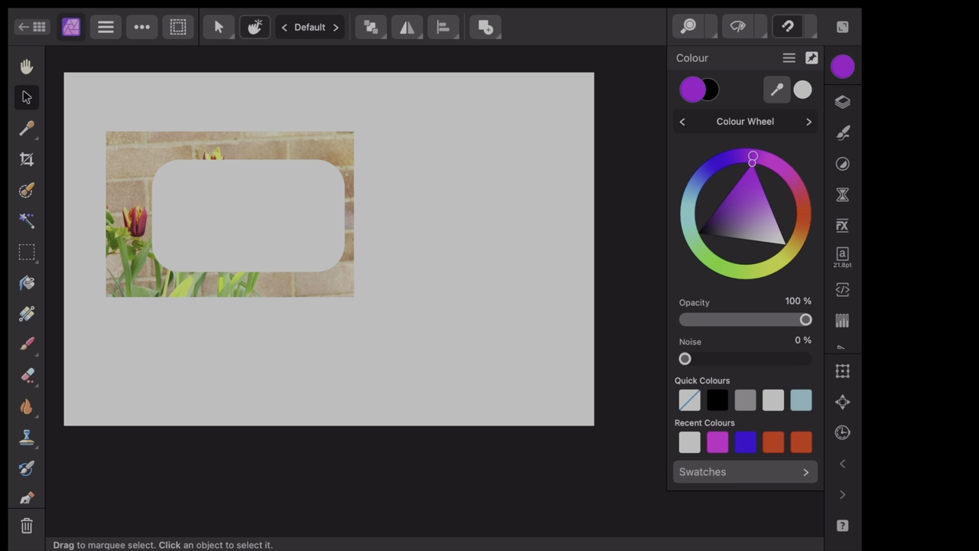
left_click_drag(26, 415, 26, 365)
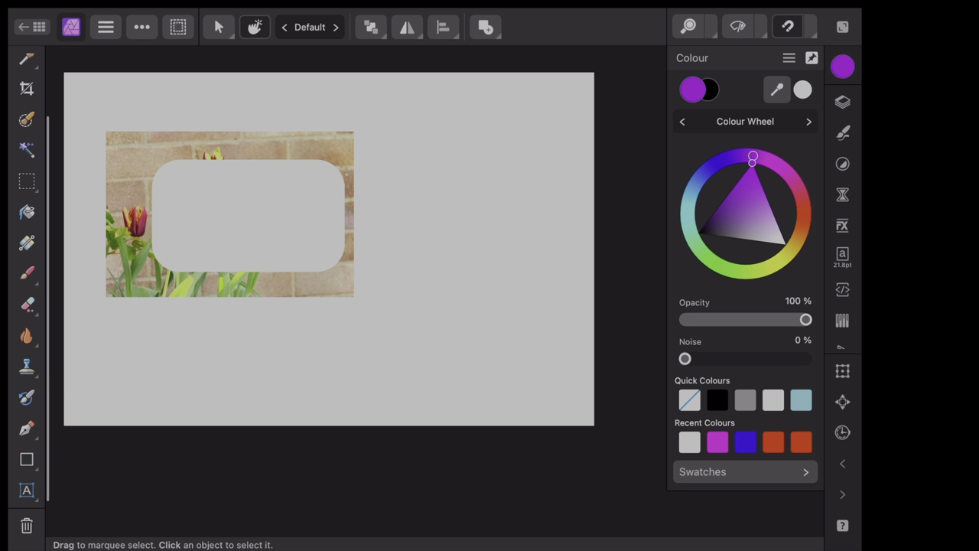
left_click(26, 459)
left_click(26, 459)
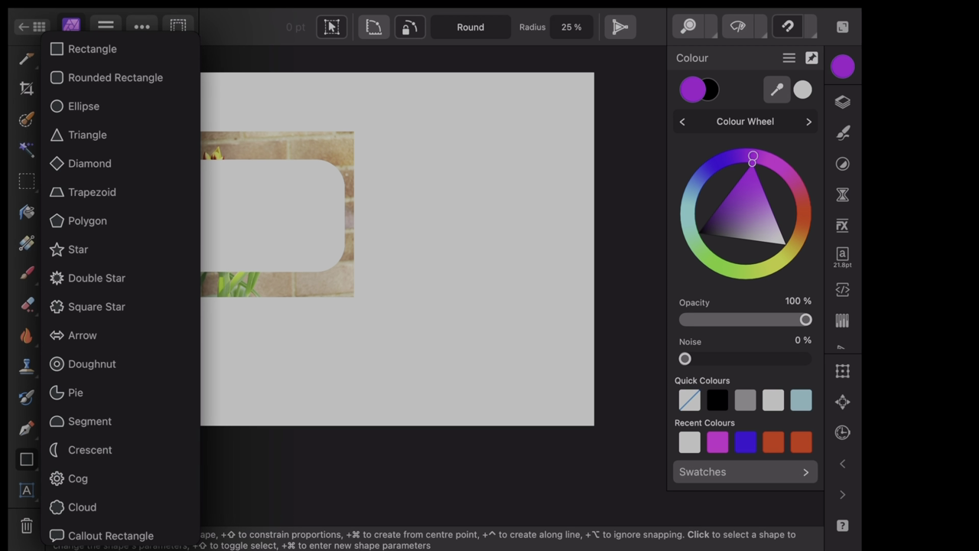
left_click(83, 106)
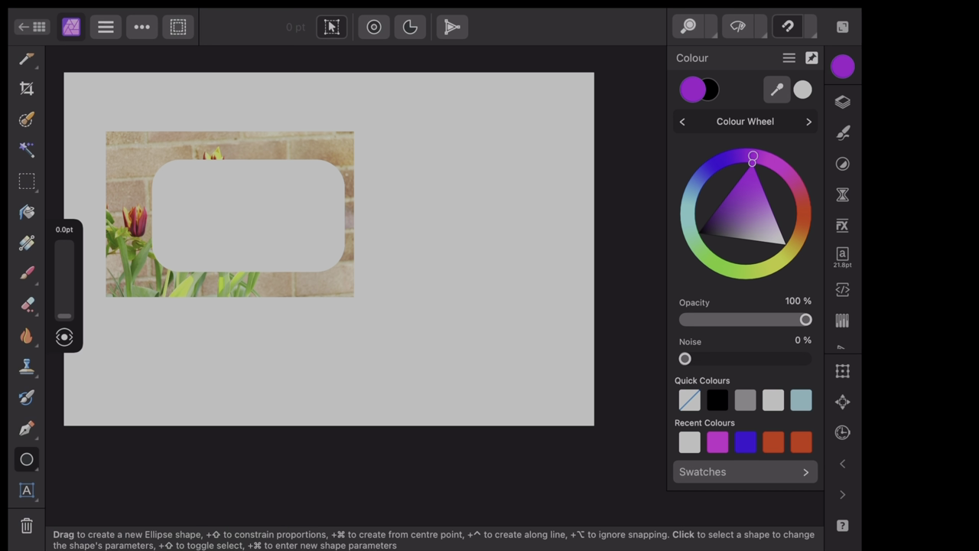
left_click_drag(211, 186, 274, 249)
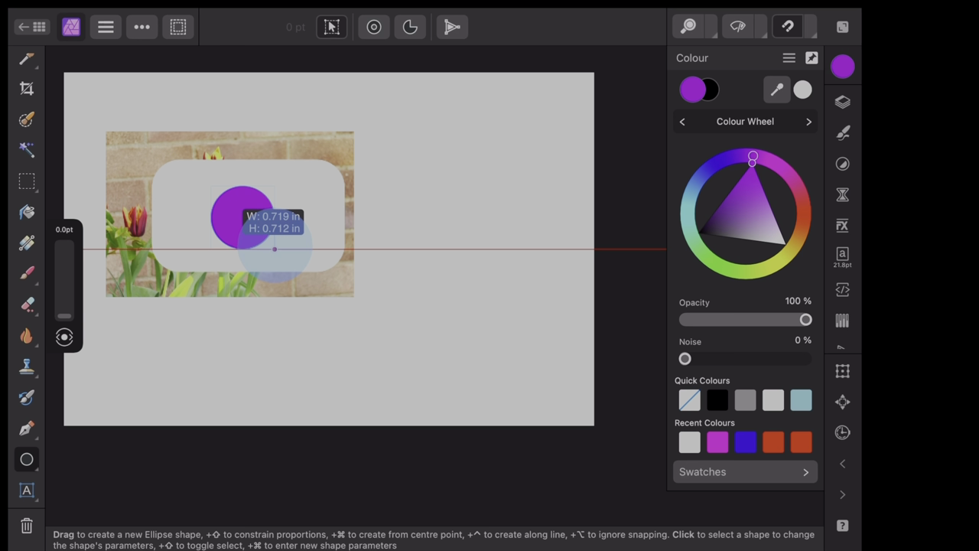
left_click_drag(274, 249, 277, 249)
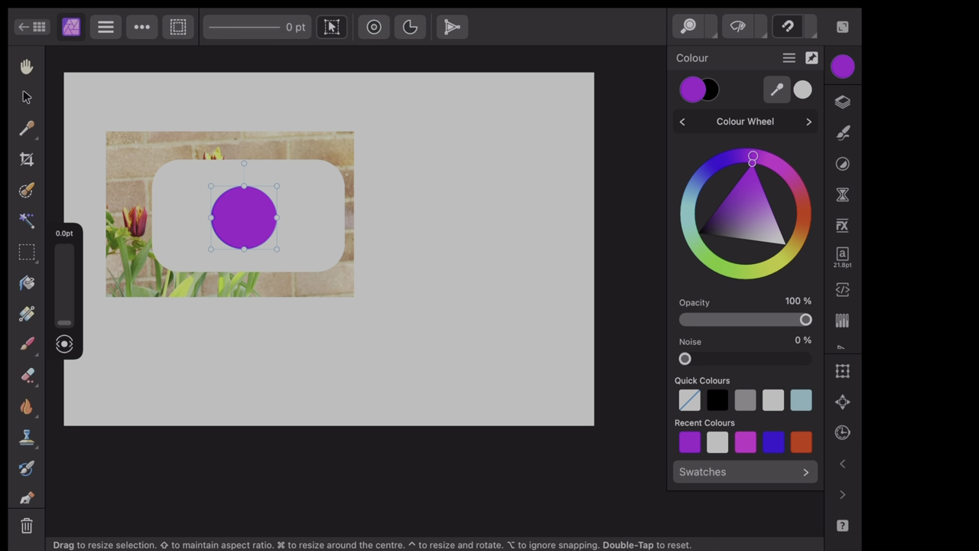
With snapping on, centre the circle in the rounded rectangle and deselect it
left_click(26, 97)
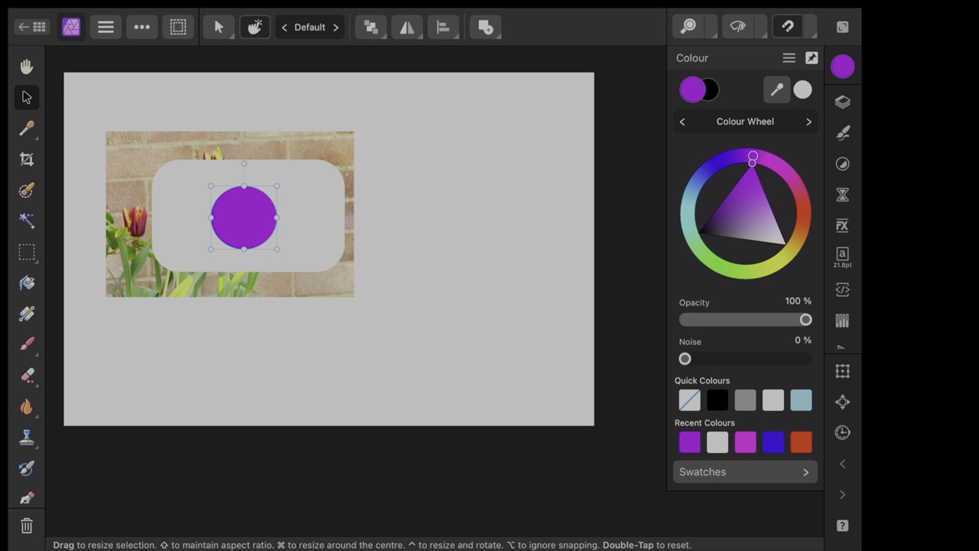
left_click(788, 27)
left_click(788, 27)
left_click_drag(243, 218, 249, 216)
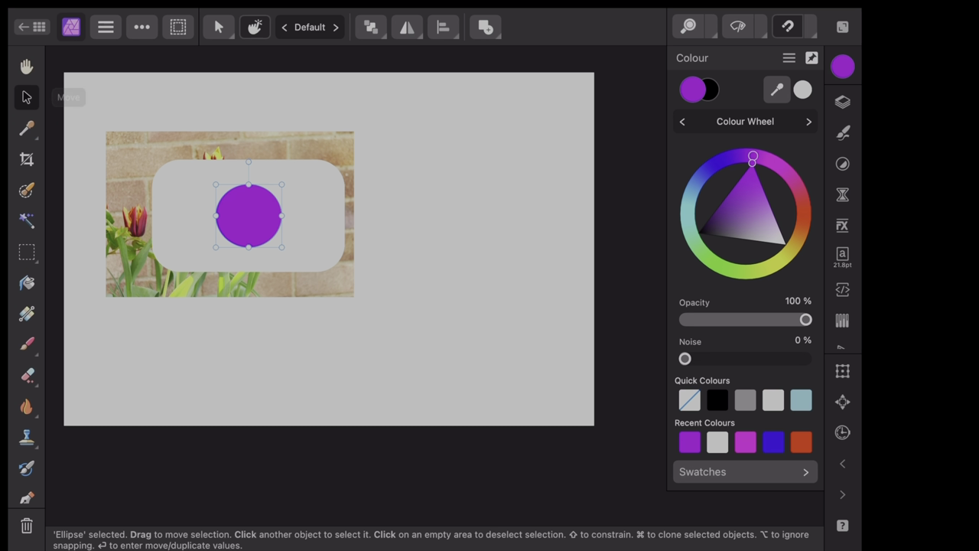
key("ctrl+d")
Select the Ellipse and Rounded Rectangle layers and apply Geometry Subtract to punch the hole
left_click(842, 102)
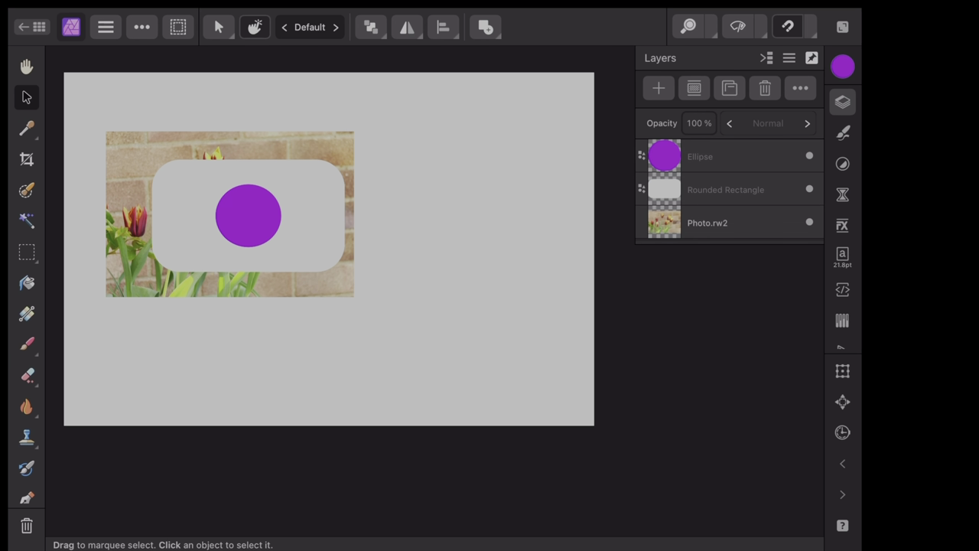
left_click(720, 156)
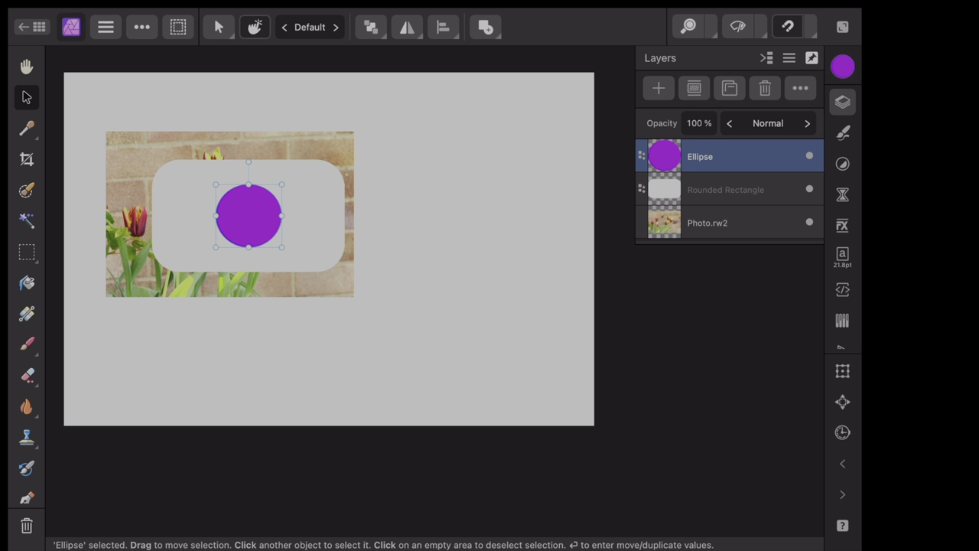
right_click(700, 156)
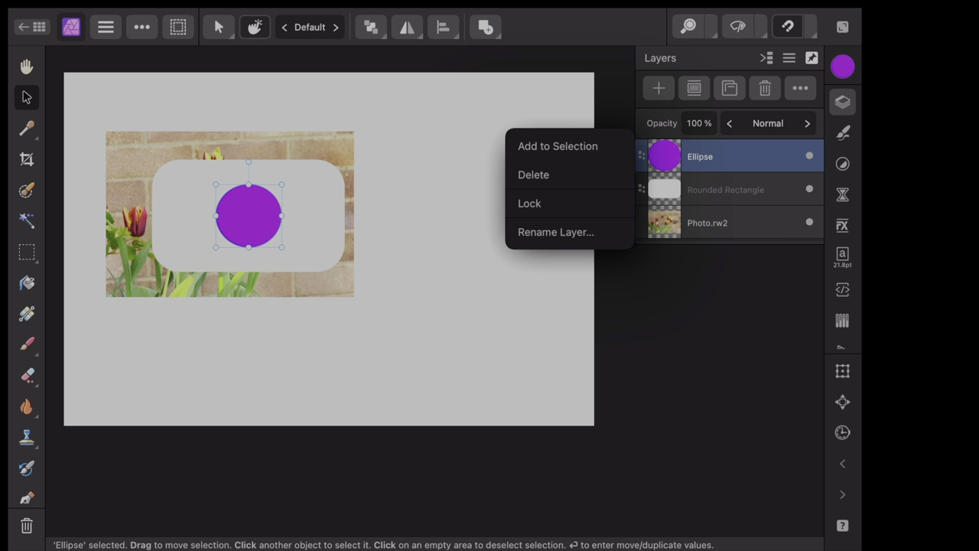
left_click(557, 146)
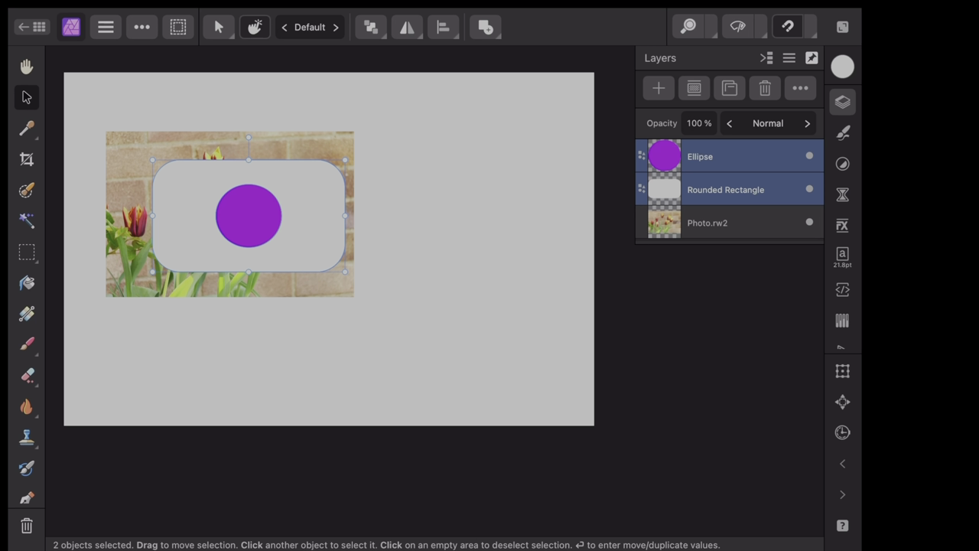
left_click(490, 28)
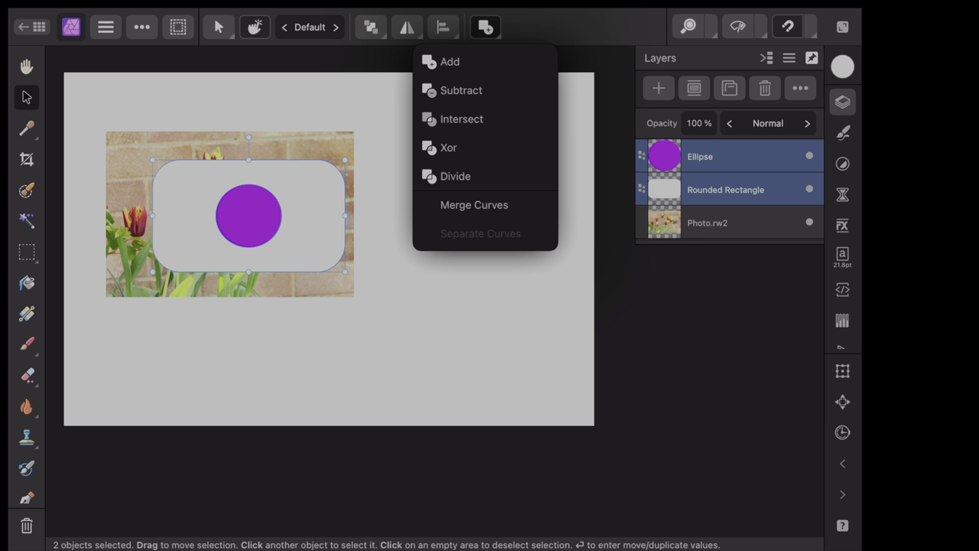
left_click(461, 90)
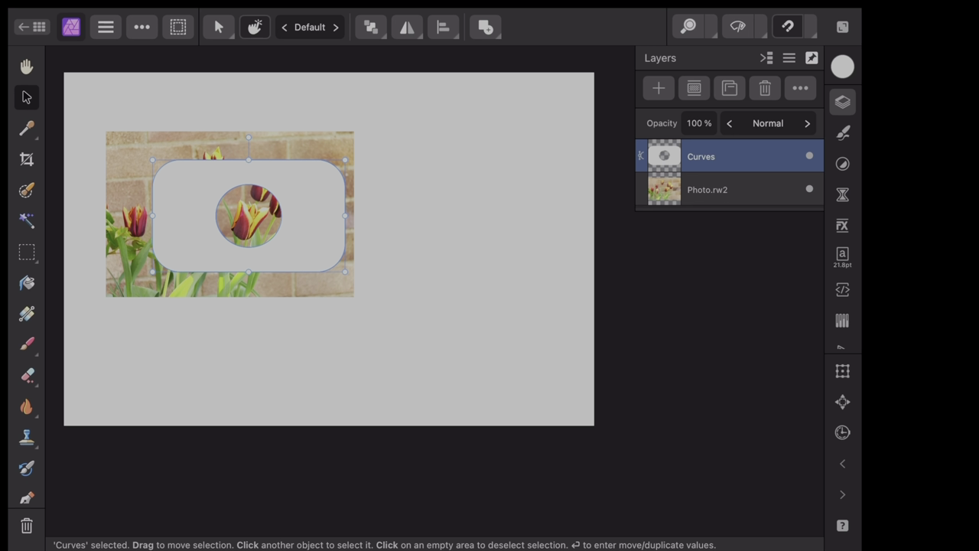
Drag the holed Curves shape slightly lower over the tulips
left_click_drag(306, 230, 336, 223)
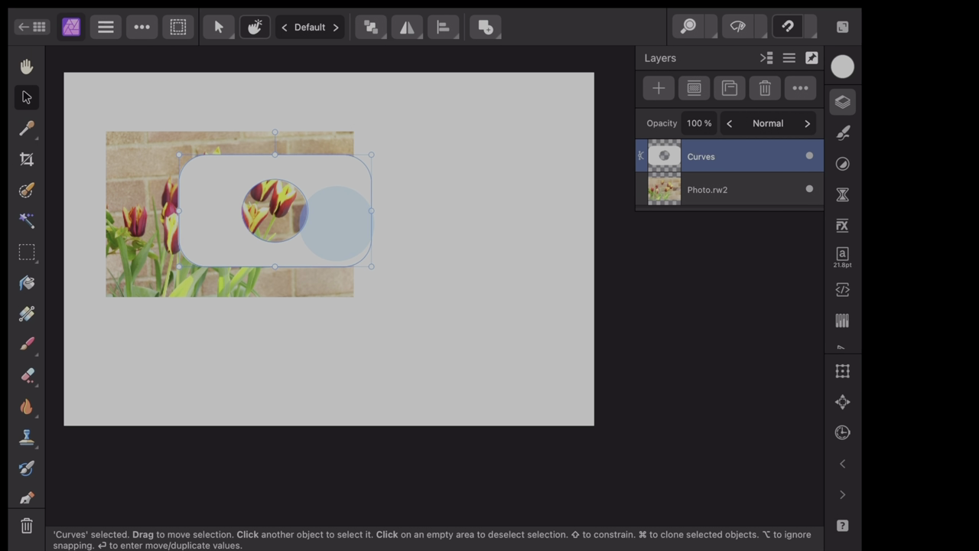
mouse_move(337, 223)
left_mouse_down()
mouse_move(280, 212)
mouse_move(277, 195)
mouse_move(280, 219)
mouse_move(312, 235)
left_mouse_up()
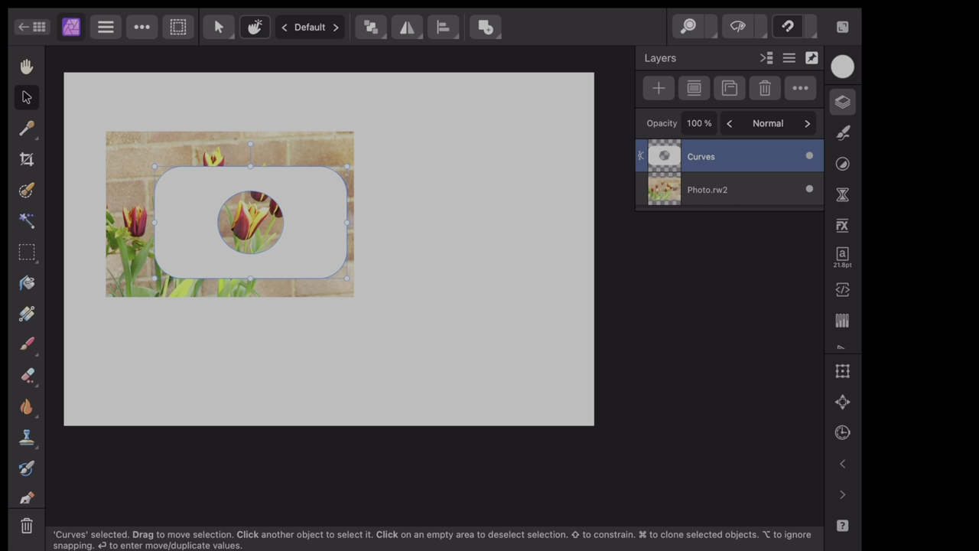
Set the holed grey shape's layer opacity to 50% and deselect it
left_click(699, 123)
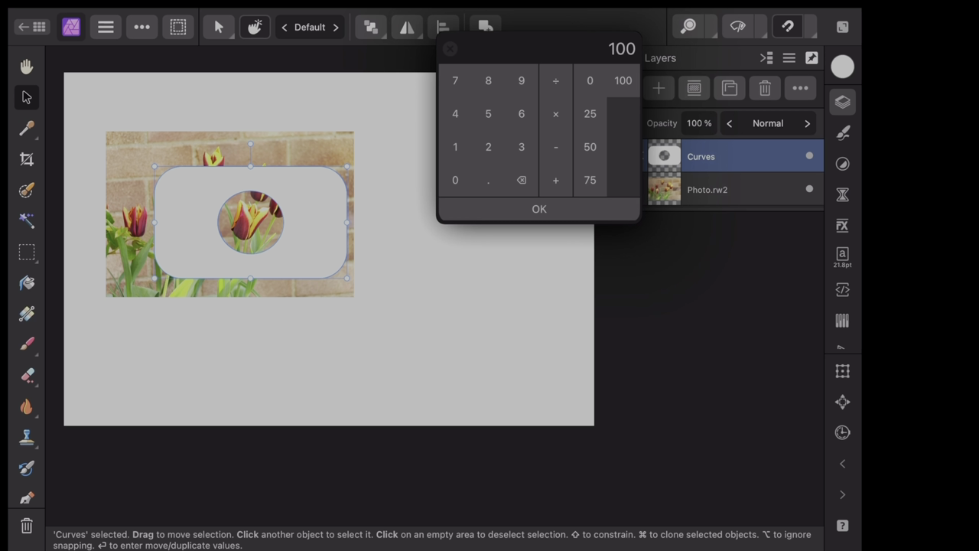
left_click(590, 146)
left_click(539, 209)
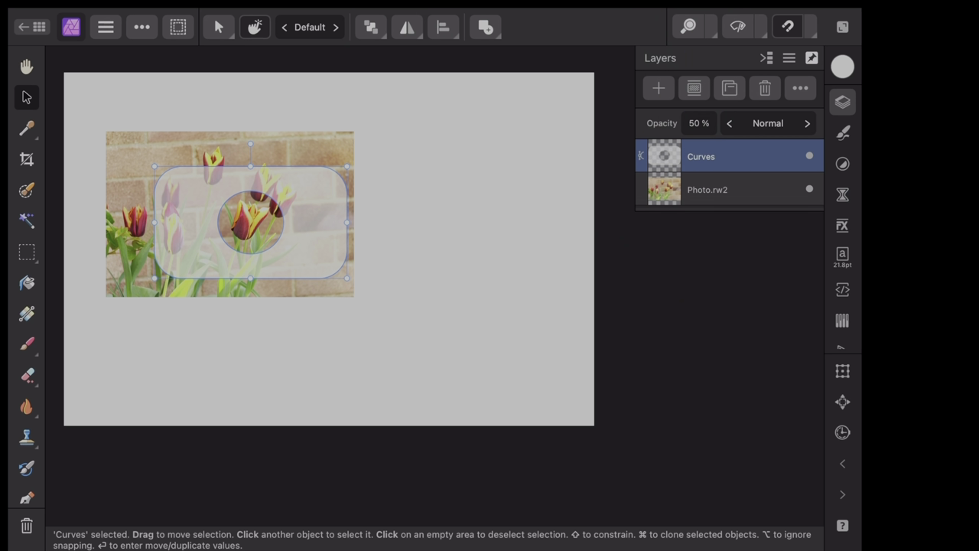
key("ctrl+d")
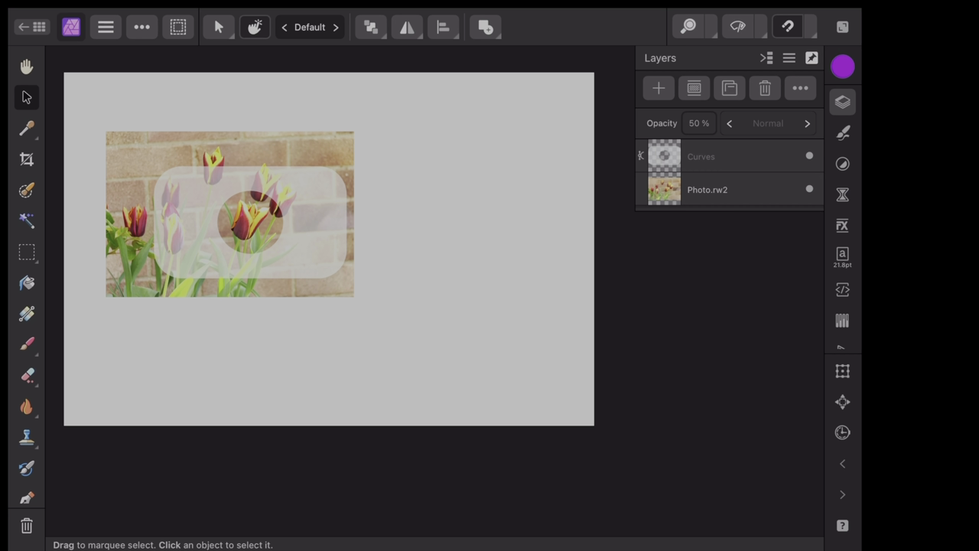
left_click_drag(29, 421, 31, 350)
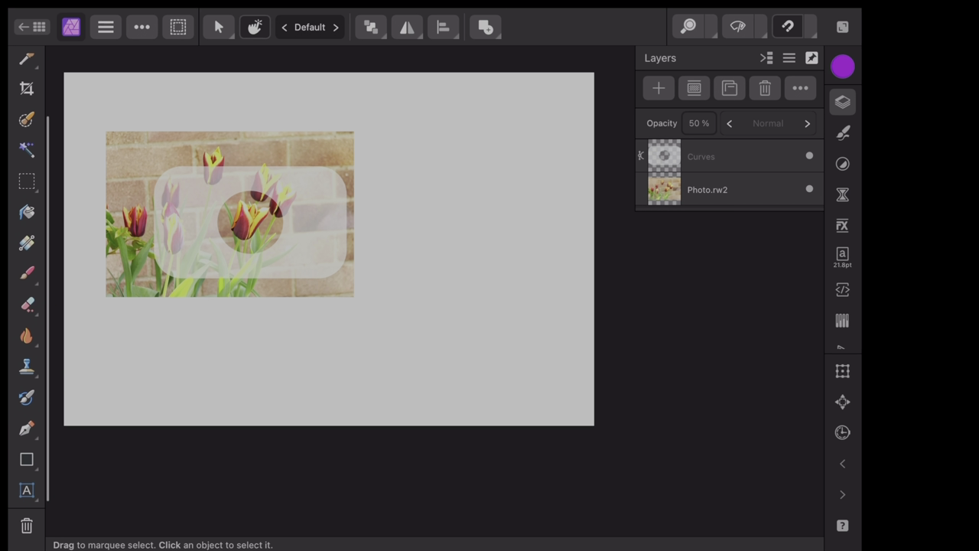
Draw a tall blue rectangle on the right side of the canvas and deselect it
left_click(26, 459)
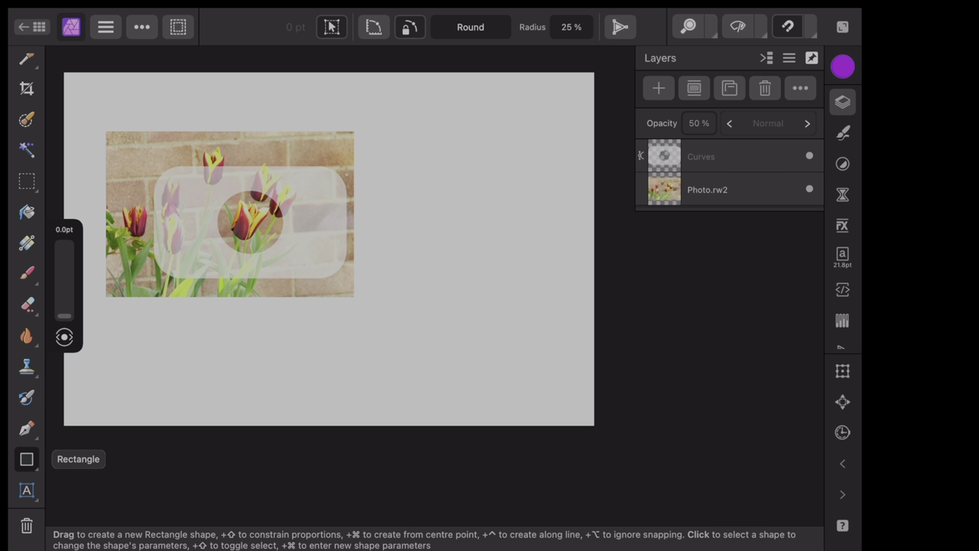
left_click(26, 459)
left_click(92, 48)
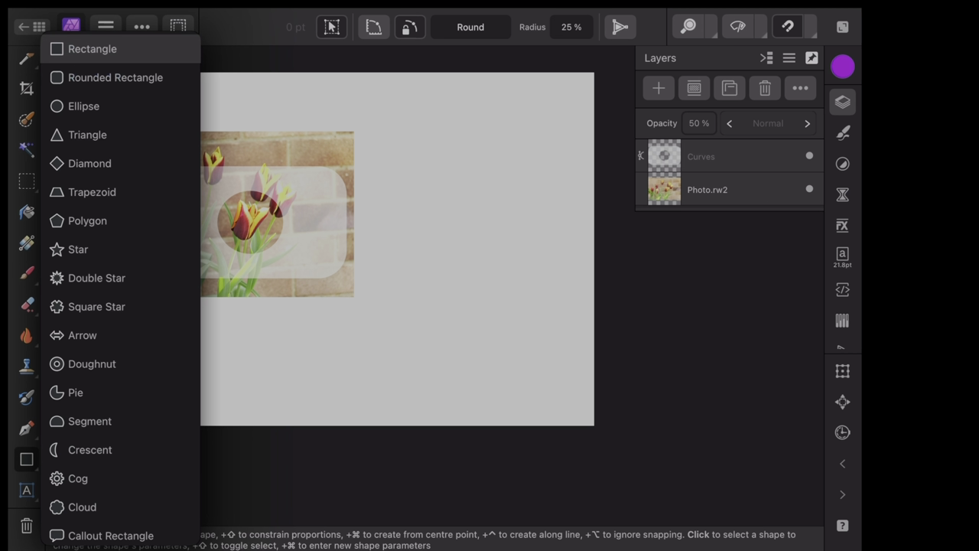
left_click(842, 66)
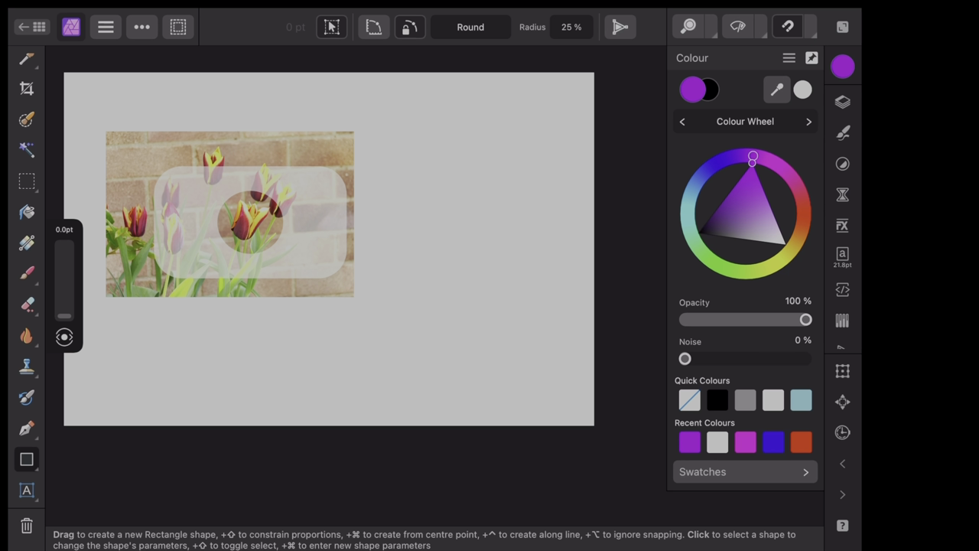
left_click_drag(753, 157, 717, 167)
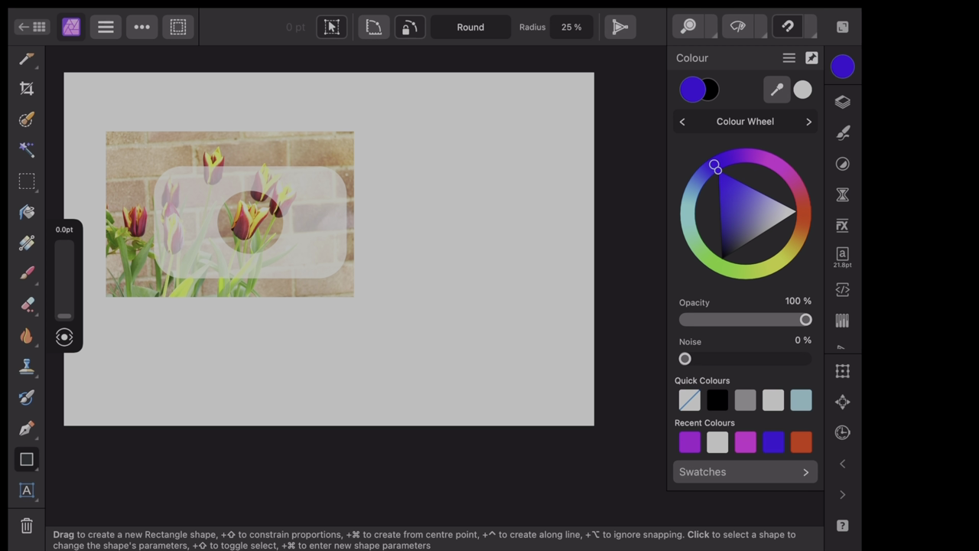
left_click_drag(427, 104, 575, 399)
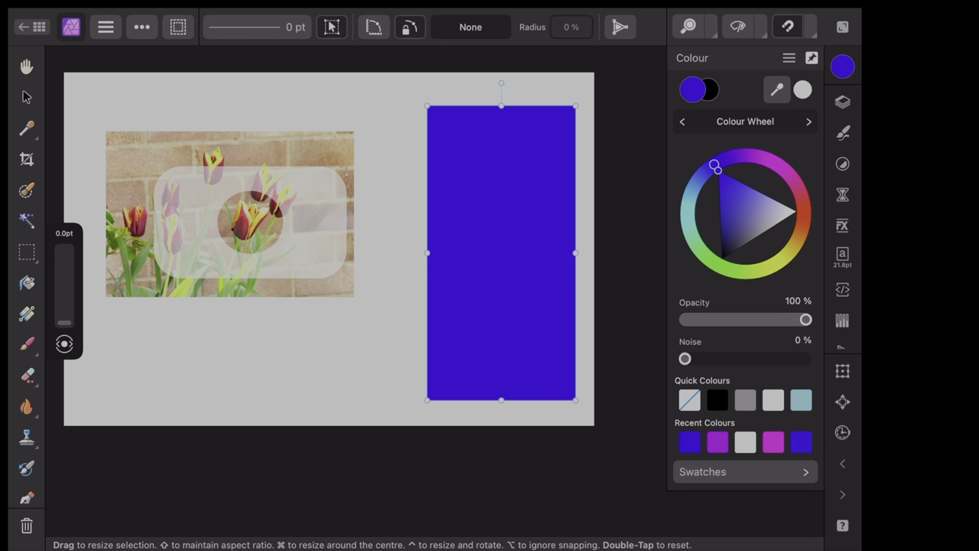
left_click(26, 96)
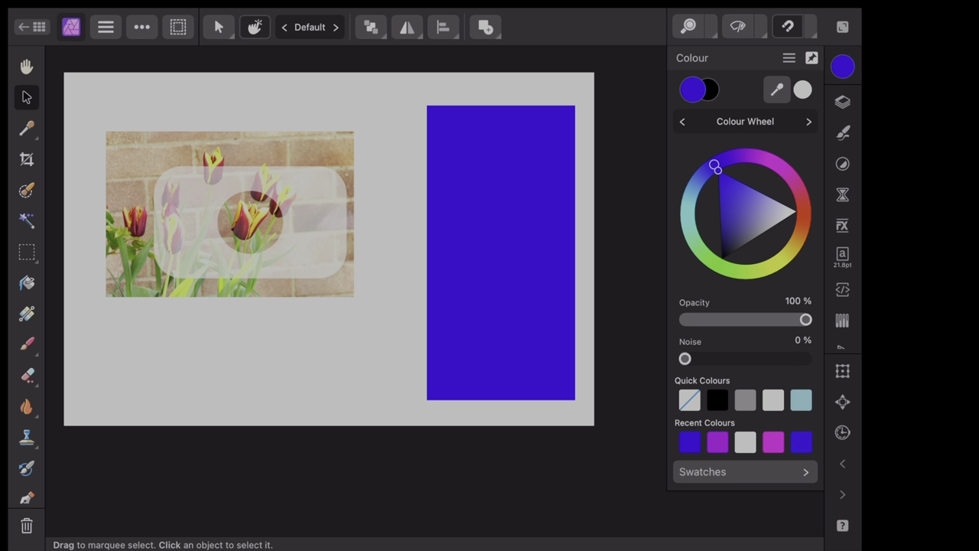
Choose the Rounded Rectangle shape with a black fill
scroll(26, 275, "down", 3)
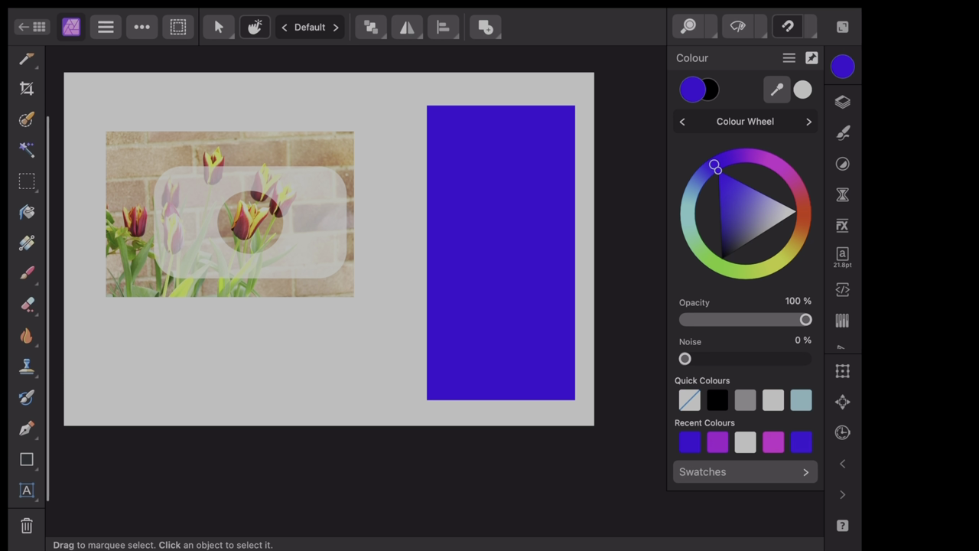
left_click(27, 459)
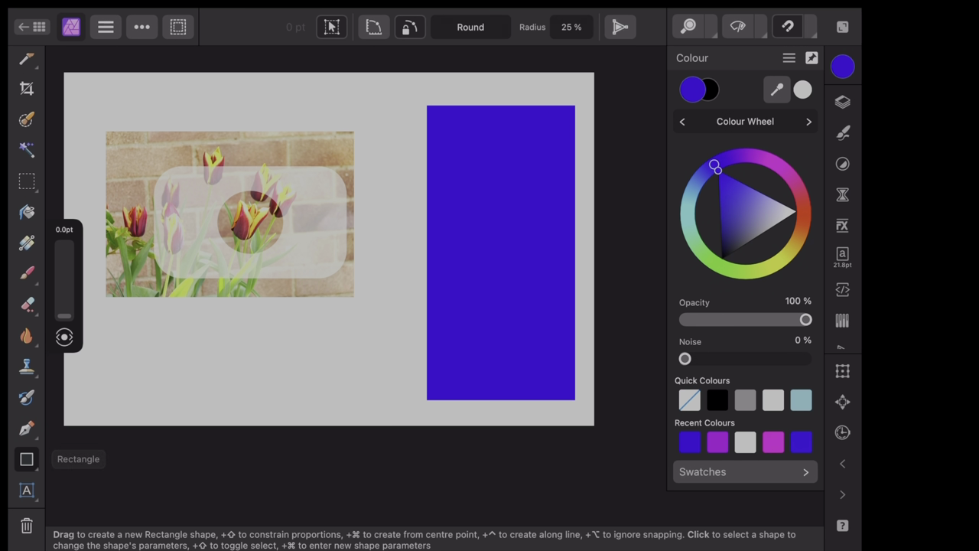
left_click(27, 459)
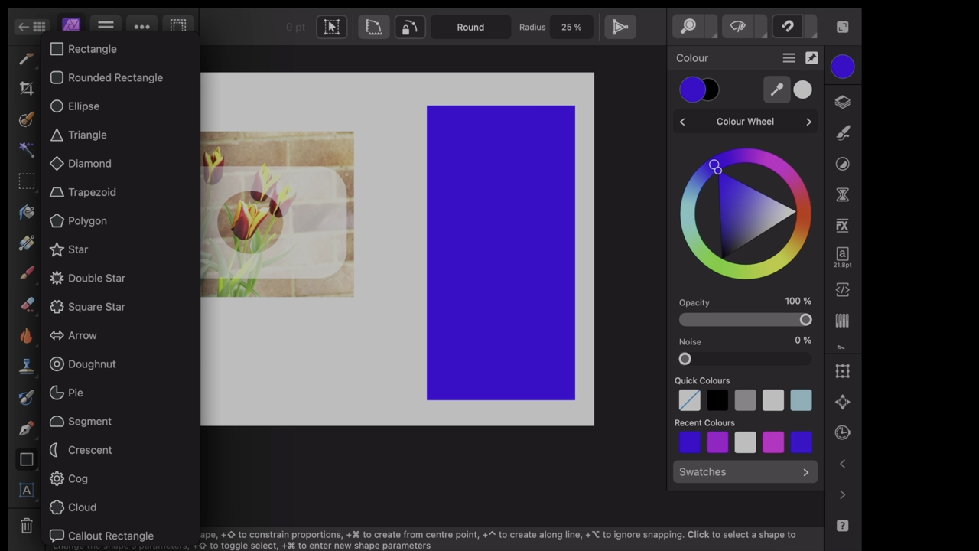
left_click(115, 77)
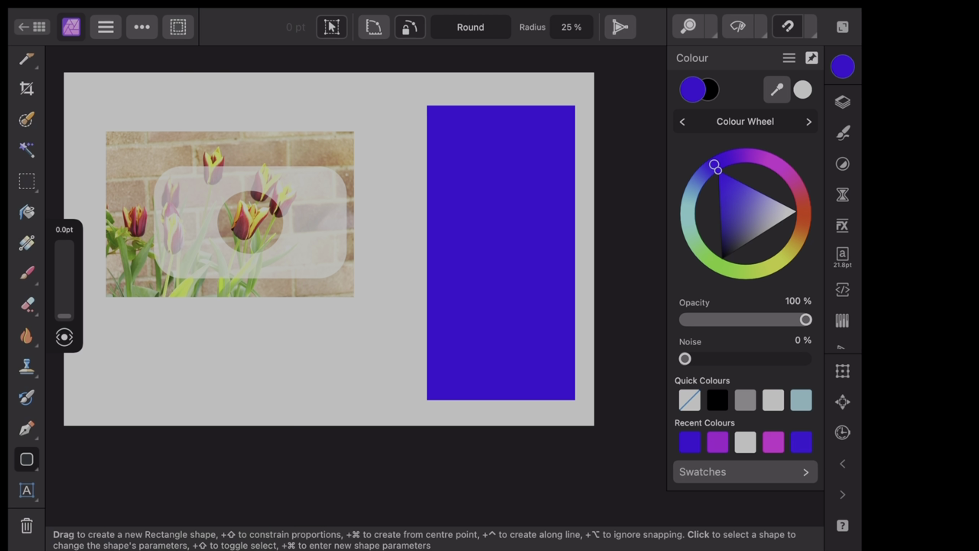
left_click(773, 399)
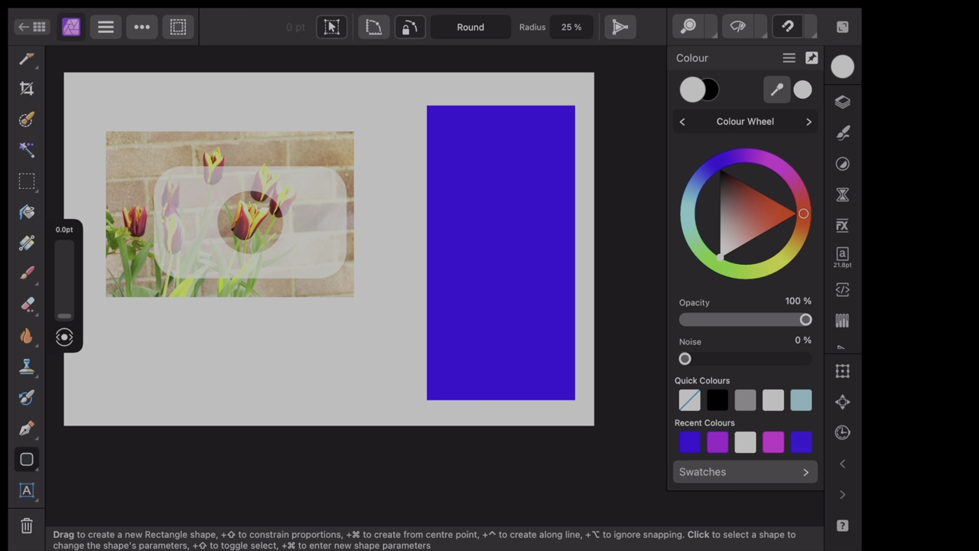
left_click(796, 215)
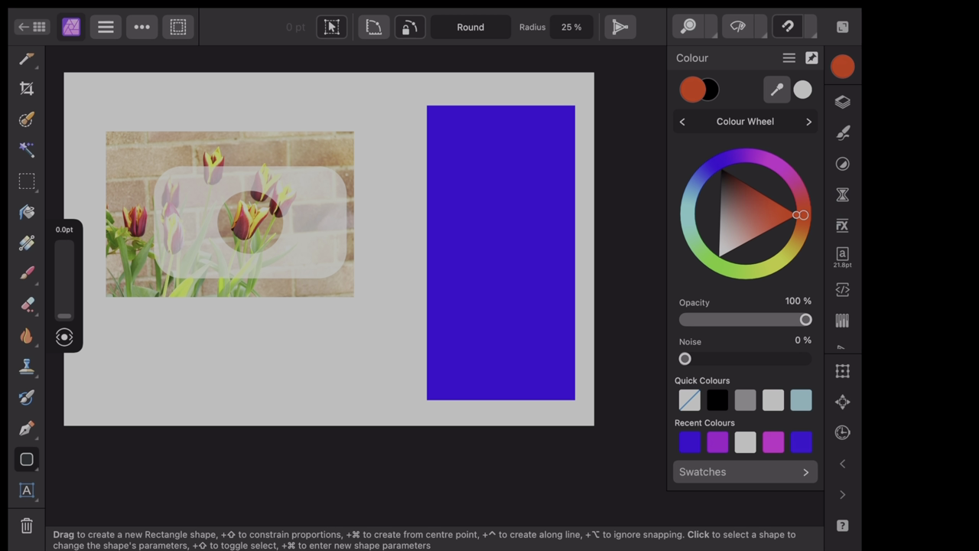
left_click(720, 169)
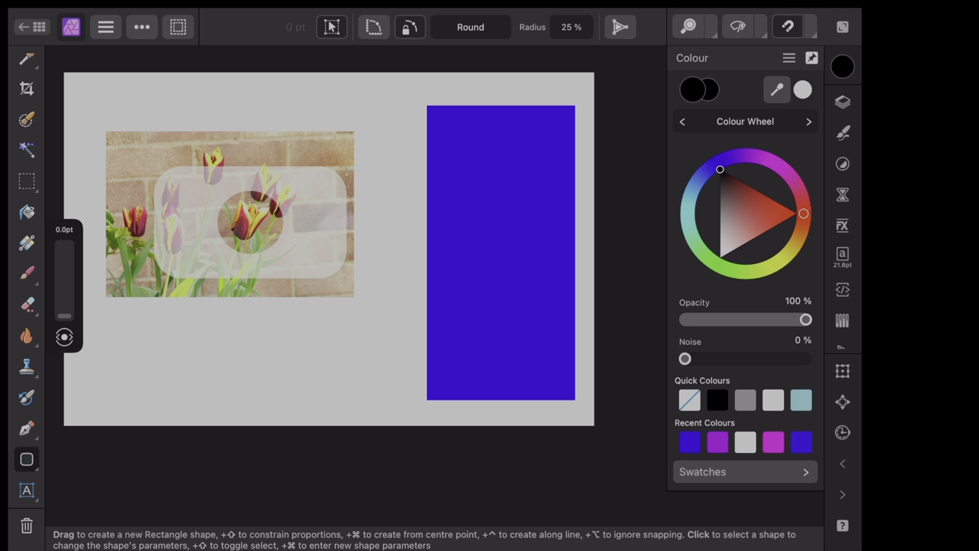
Draw a narrow black rounded rectangle over the blue rectangle's left edge, deselect, pick light grey
left_click_drag(387, 166, 512, 341)
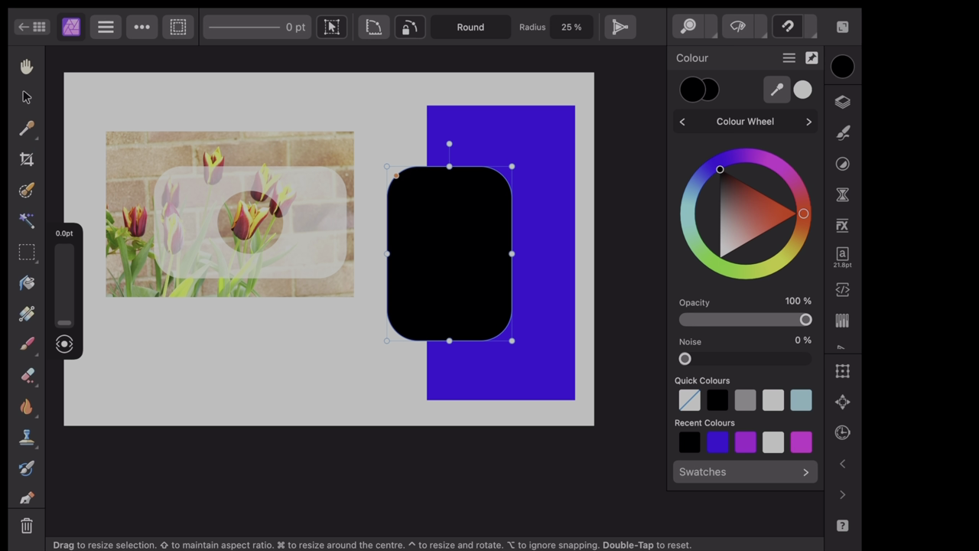
left_click_drag(512, 340, 489, 341)
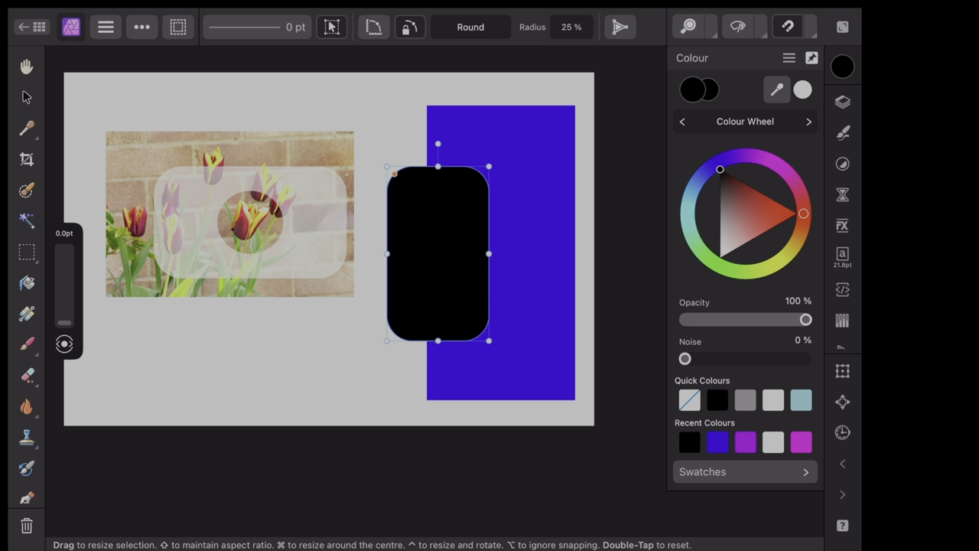
left_click(26, 97)
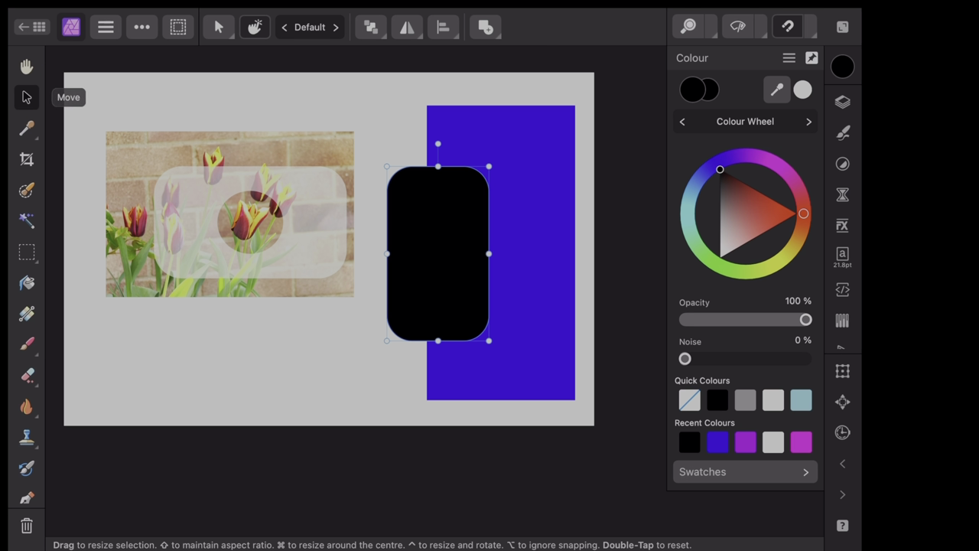
left_click_drag(454, 245, 433, 246)
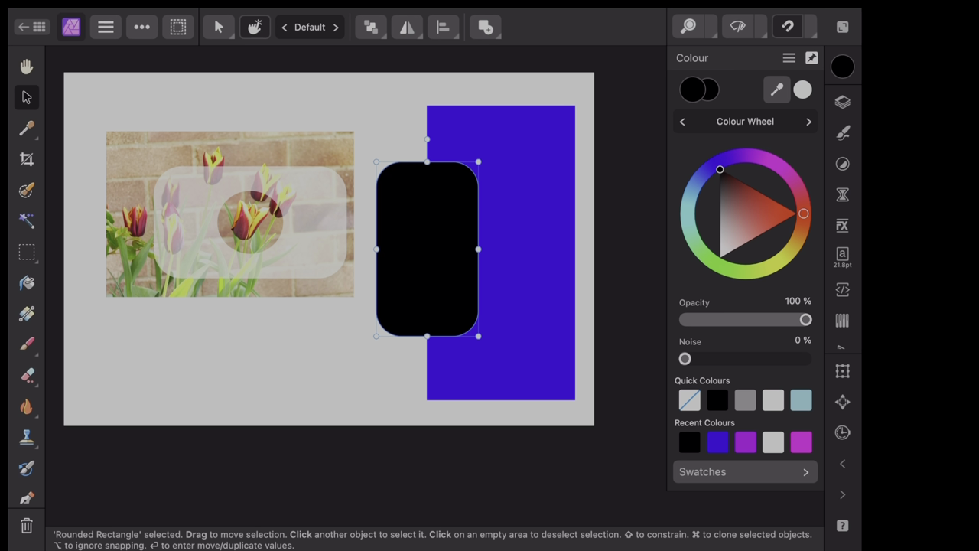
key("Escape")
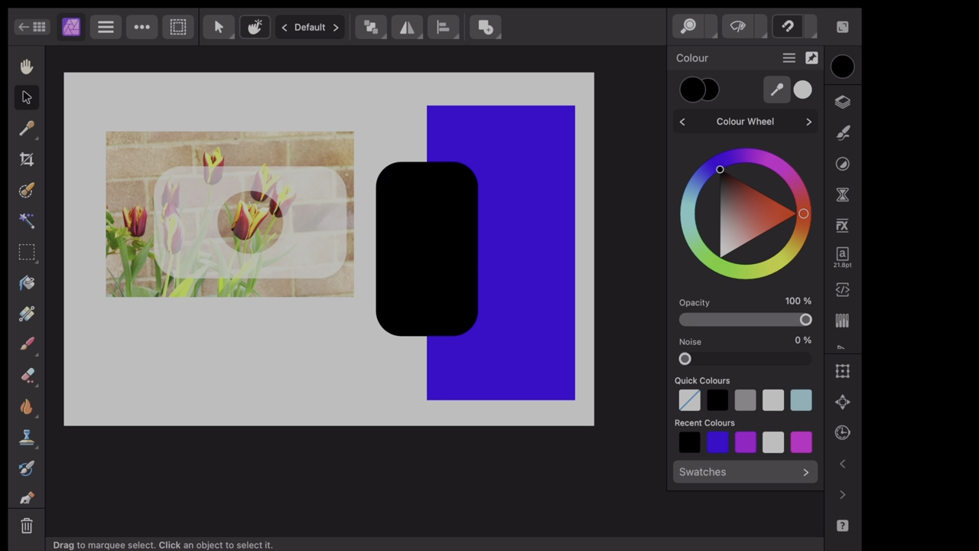
left_click(720, 257)
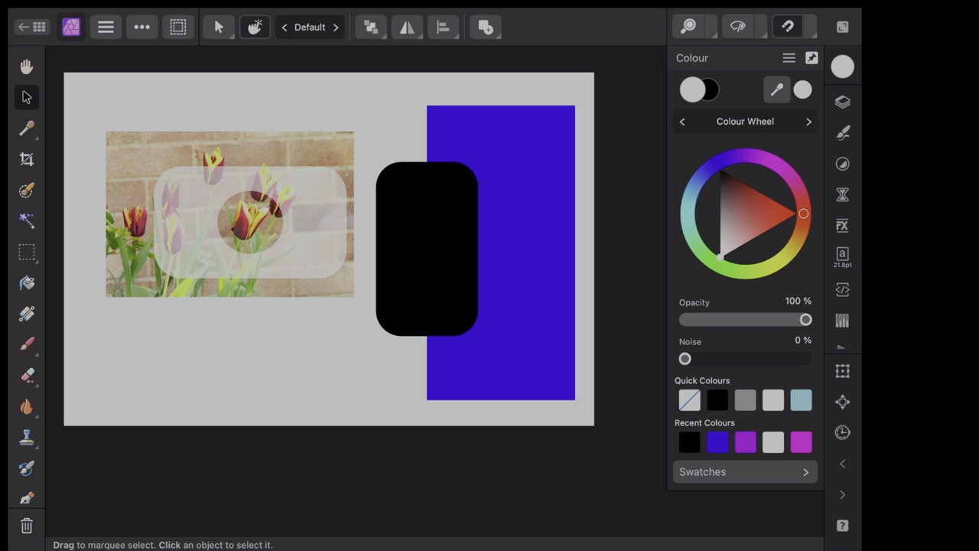
scroll(26, 306, "down", 2)
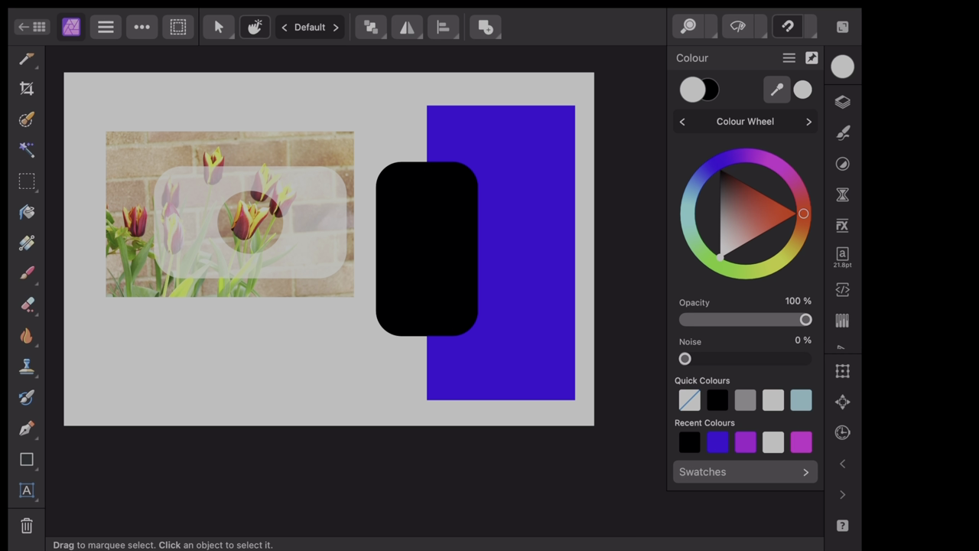
Draw a light grey circle in the upper middle of the black rounded rectangle
left_click(26, 459)
left_click(27, 459)
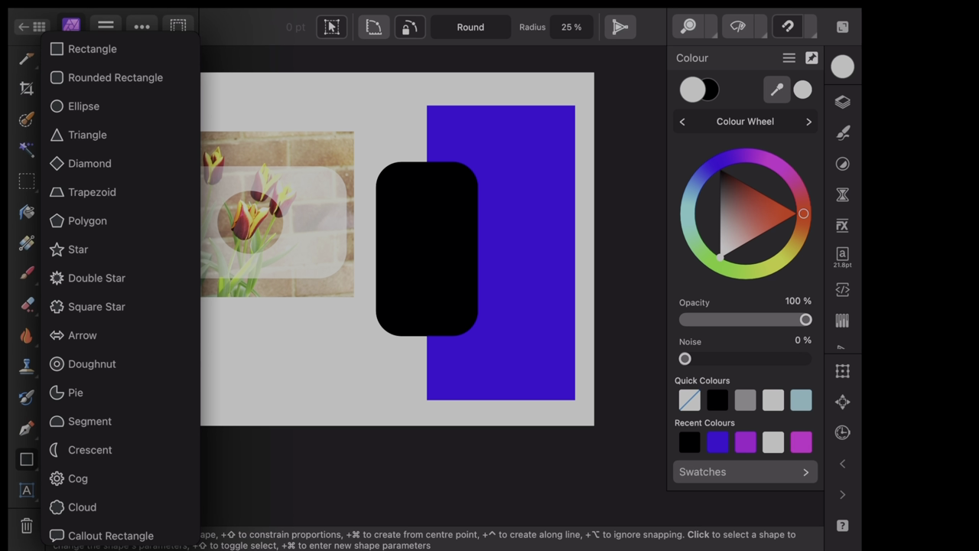
left_click(83, 106)
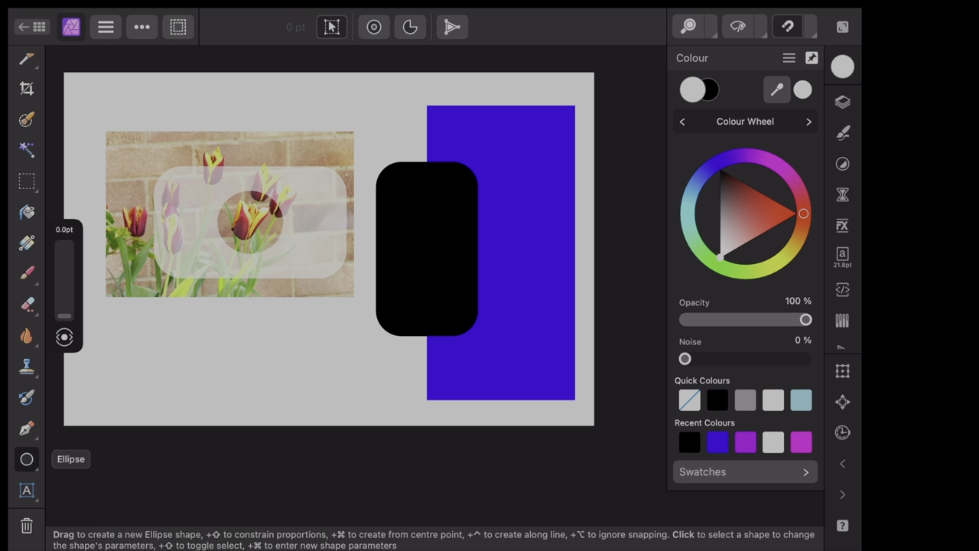
left_click_drag(405, 214, 464, 271)
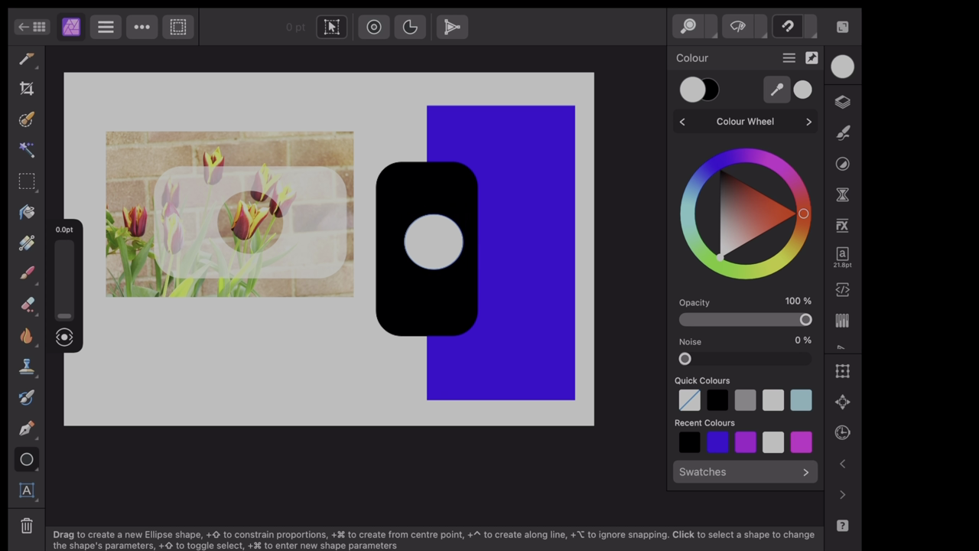
key("v")
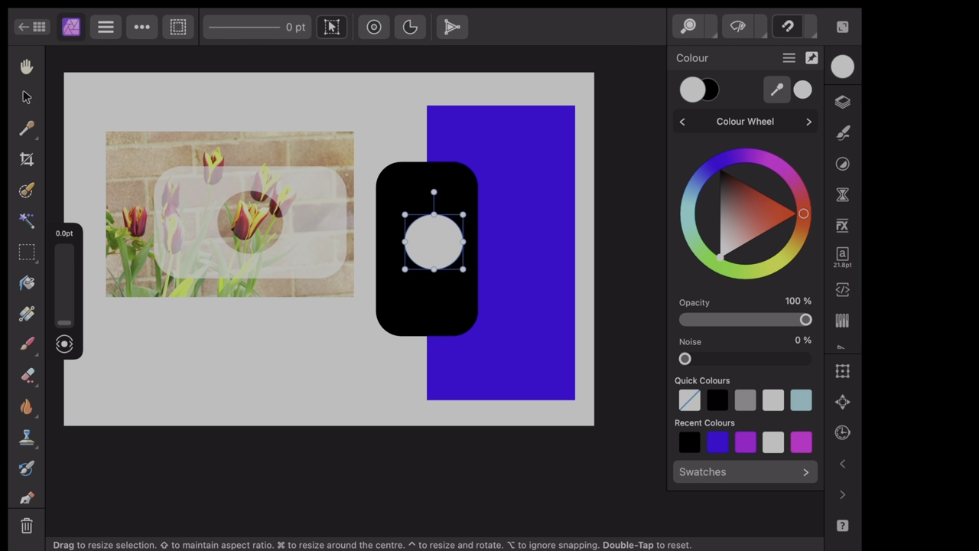
Add the Rounded Rectangle layer to the selection alongside the circle
left_click(842, 102)
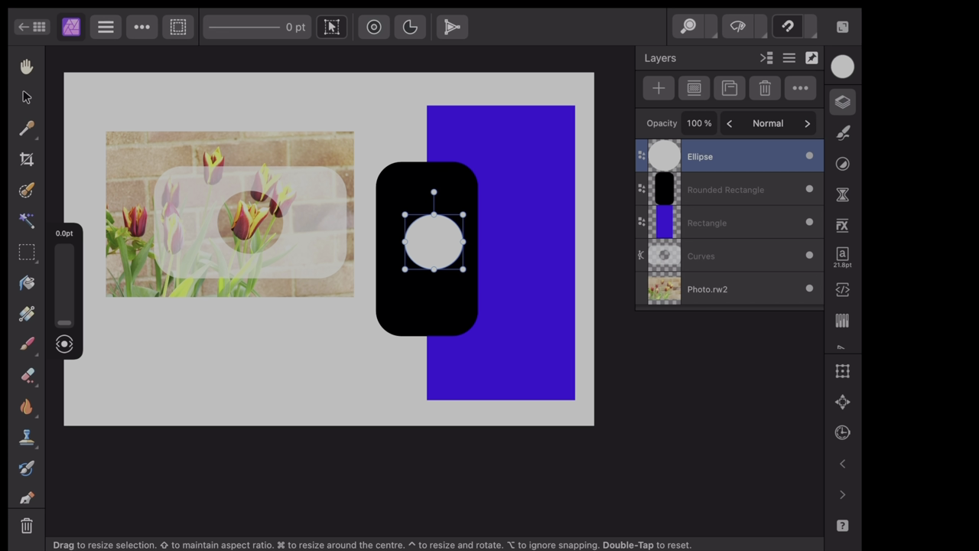
right_click(712, 190)
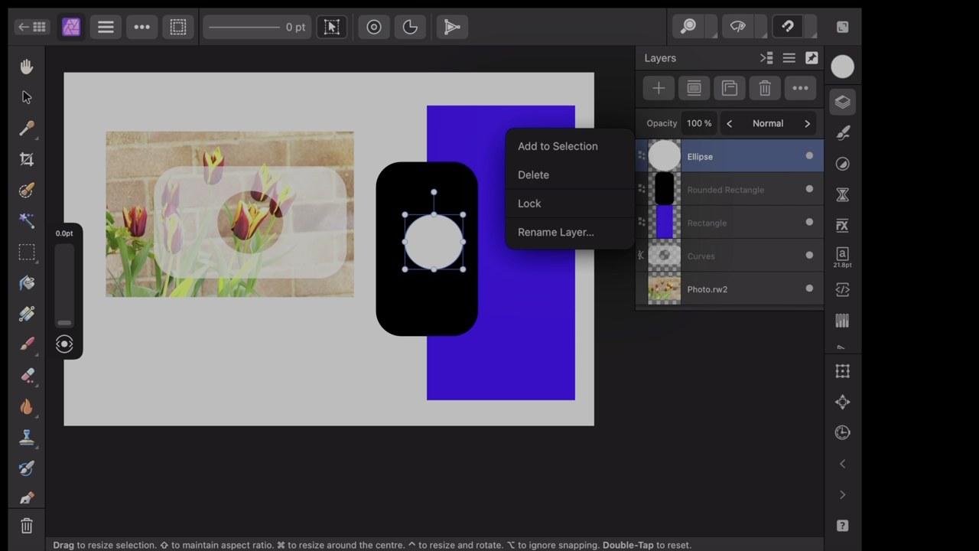
left_click(558, 146)
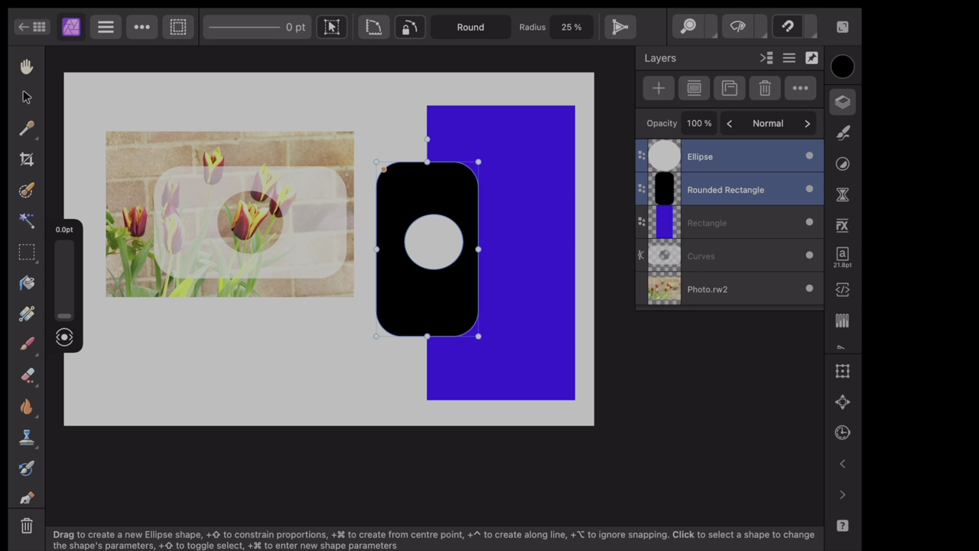
Subtract the circle from the black rounded rectangle with Geometry Subtract
left_click(27, 97)
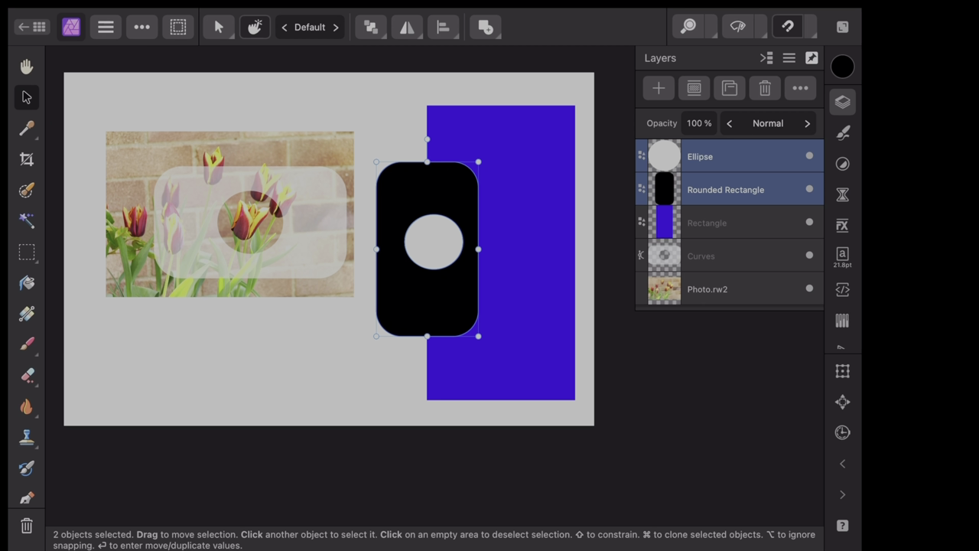
left_click(485, 27)
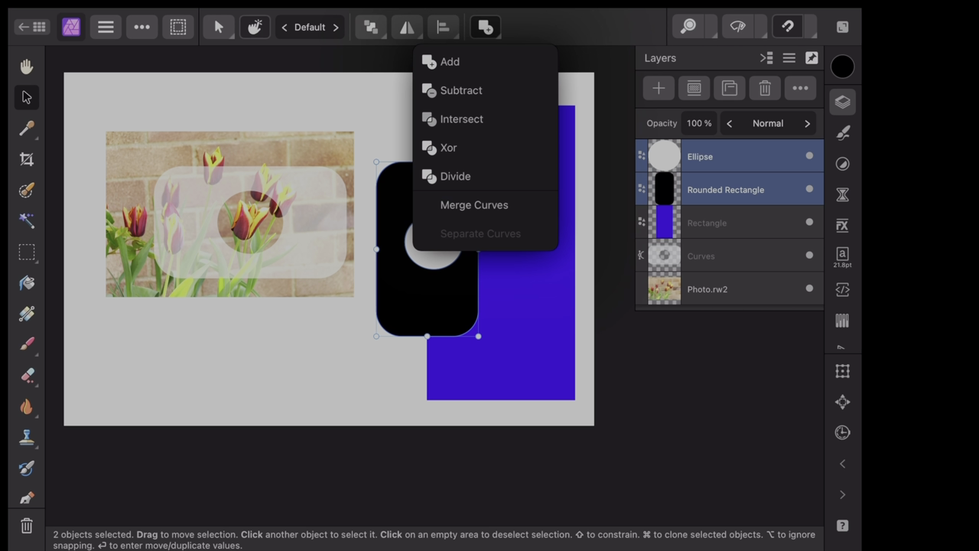
left_click(461, 91)
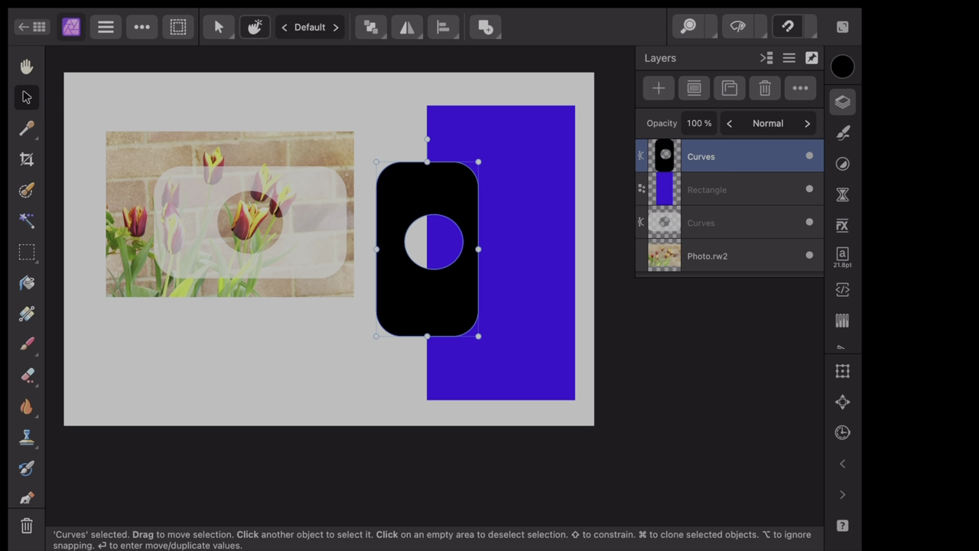
Move the holed black shape down onto the blue rectangle
mouse_move(449, 190)
left_mouse_down()
mouse_move(443, 161)
mouse_move(459, 187)
mouse_move(451, 192)
left_mouse_up()
key("ctrl+d")
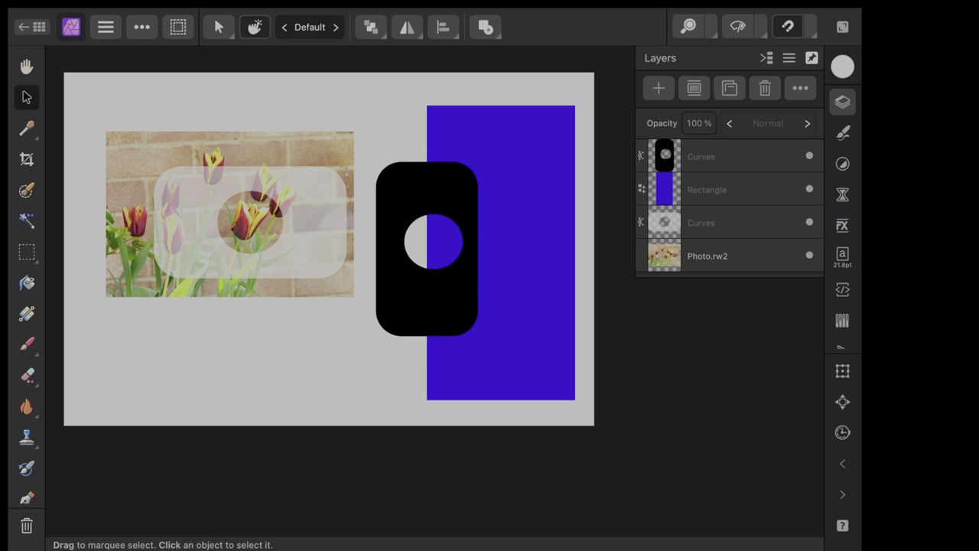
left_click(413, 306)
mouse_move(413, 306)
left_mouse_down()
mouse_move(510, 352)
mouse_move(436, 381)
mouse_move(413, 369)
left_mouse_up()
left_click_drag(416, 371, 415, 371)
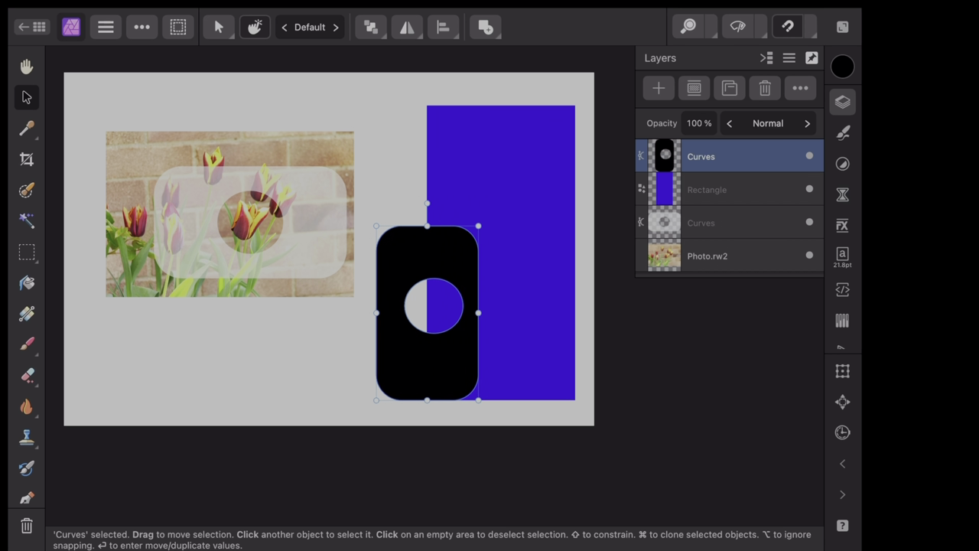